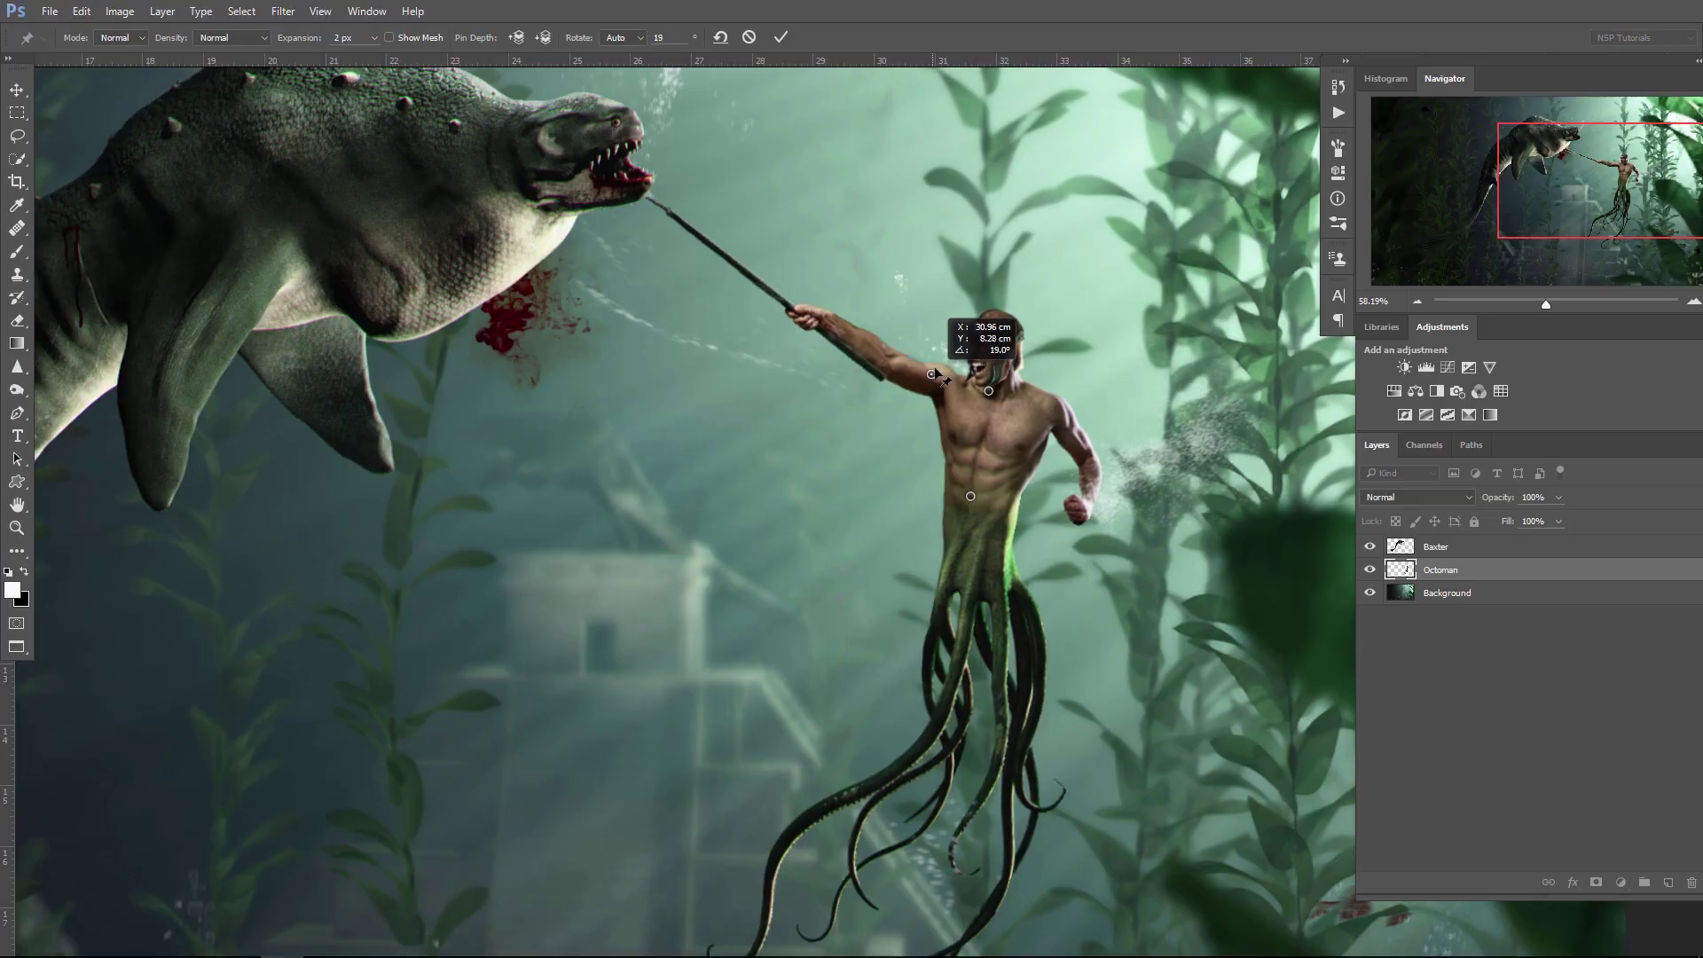
- Swing Octoman's spear arm up around the shoulder pin so the spear reaches Baxter's mouth
mouse_move(935, 372)
mouse_down()
mouse_move(956, 355)
mouse_move(931, 381)
mouse_move(943, 360)
mouse_up()
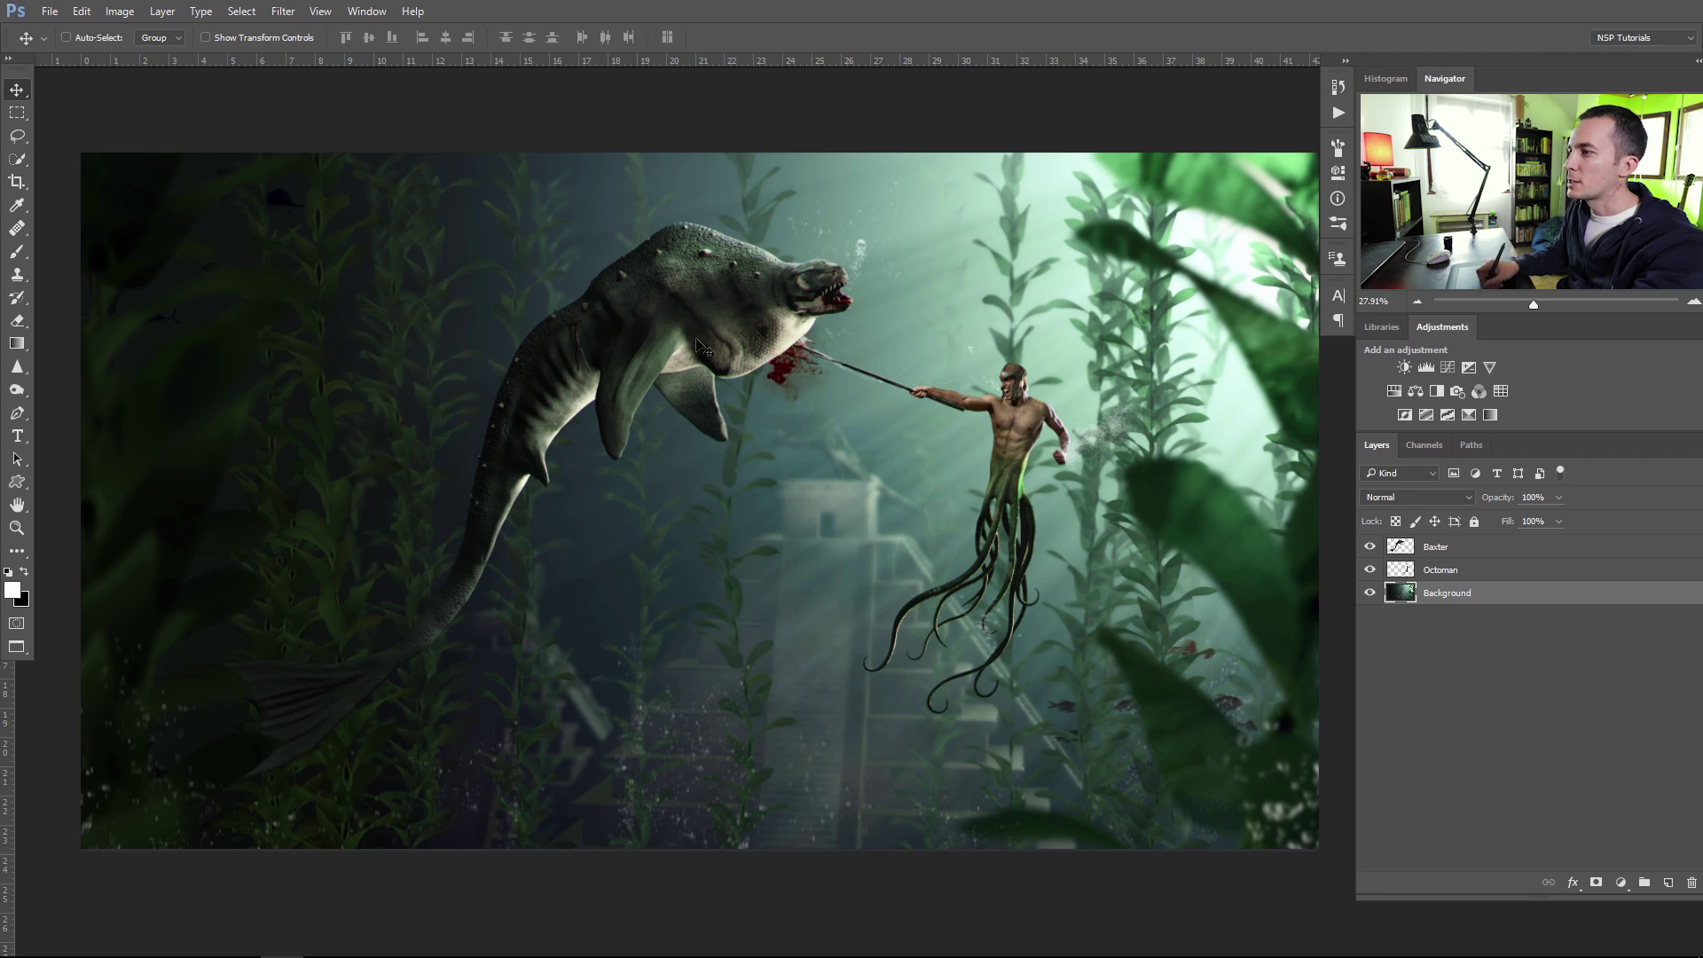
- Zoom in on the scene and move Octoman left and down
drag(701, 346, 559, 215)
drag(914, 446, 612, 221)
drag(949, 621, 949, 435)
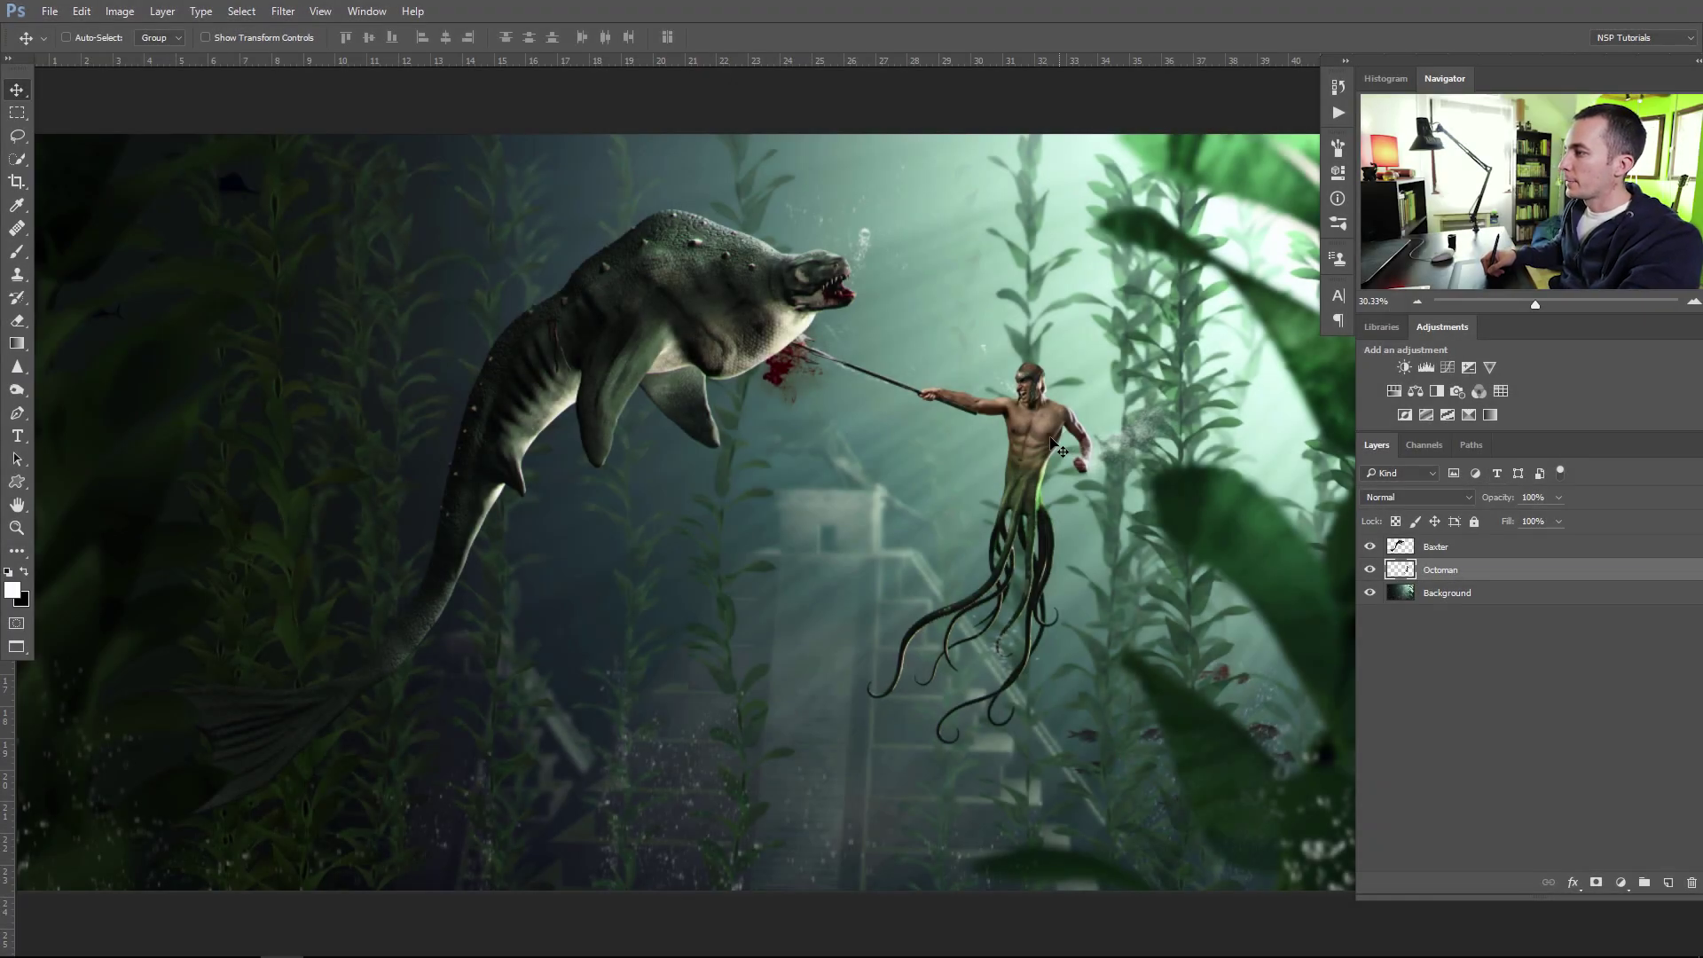
drag(1183, 505, 1014, 432)
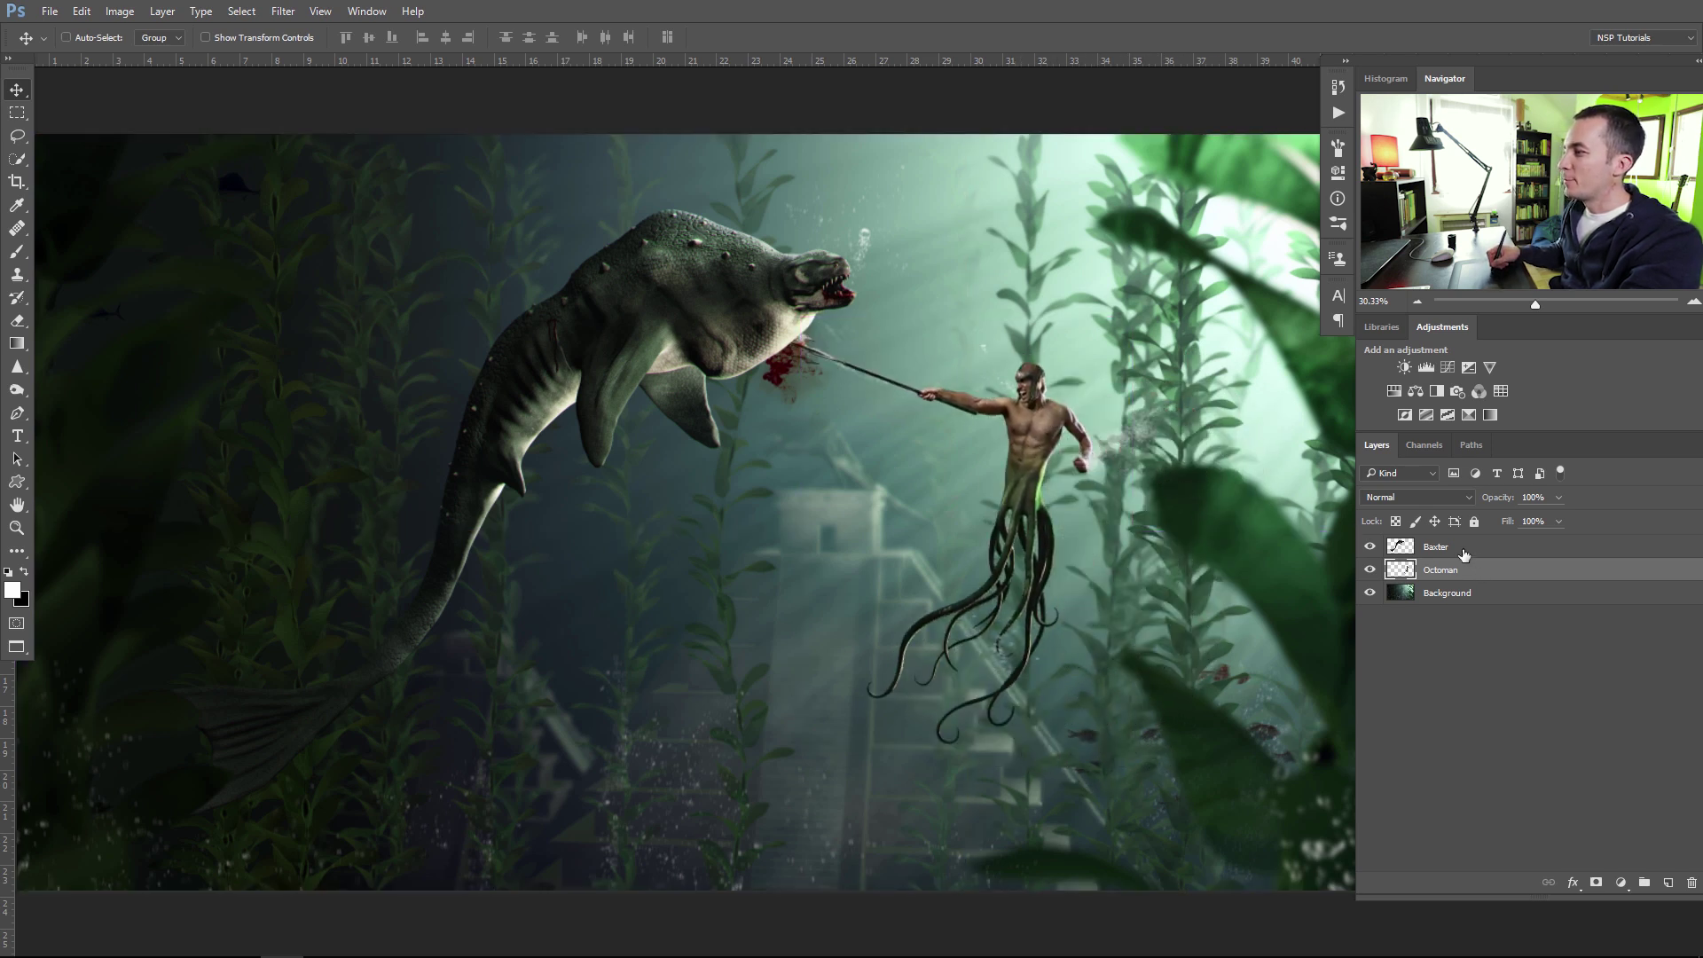
- Move Baxter left and up, then reselect the Octoman layer
click(1461, 548)
drag(672, 596, 705, 591)
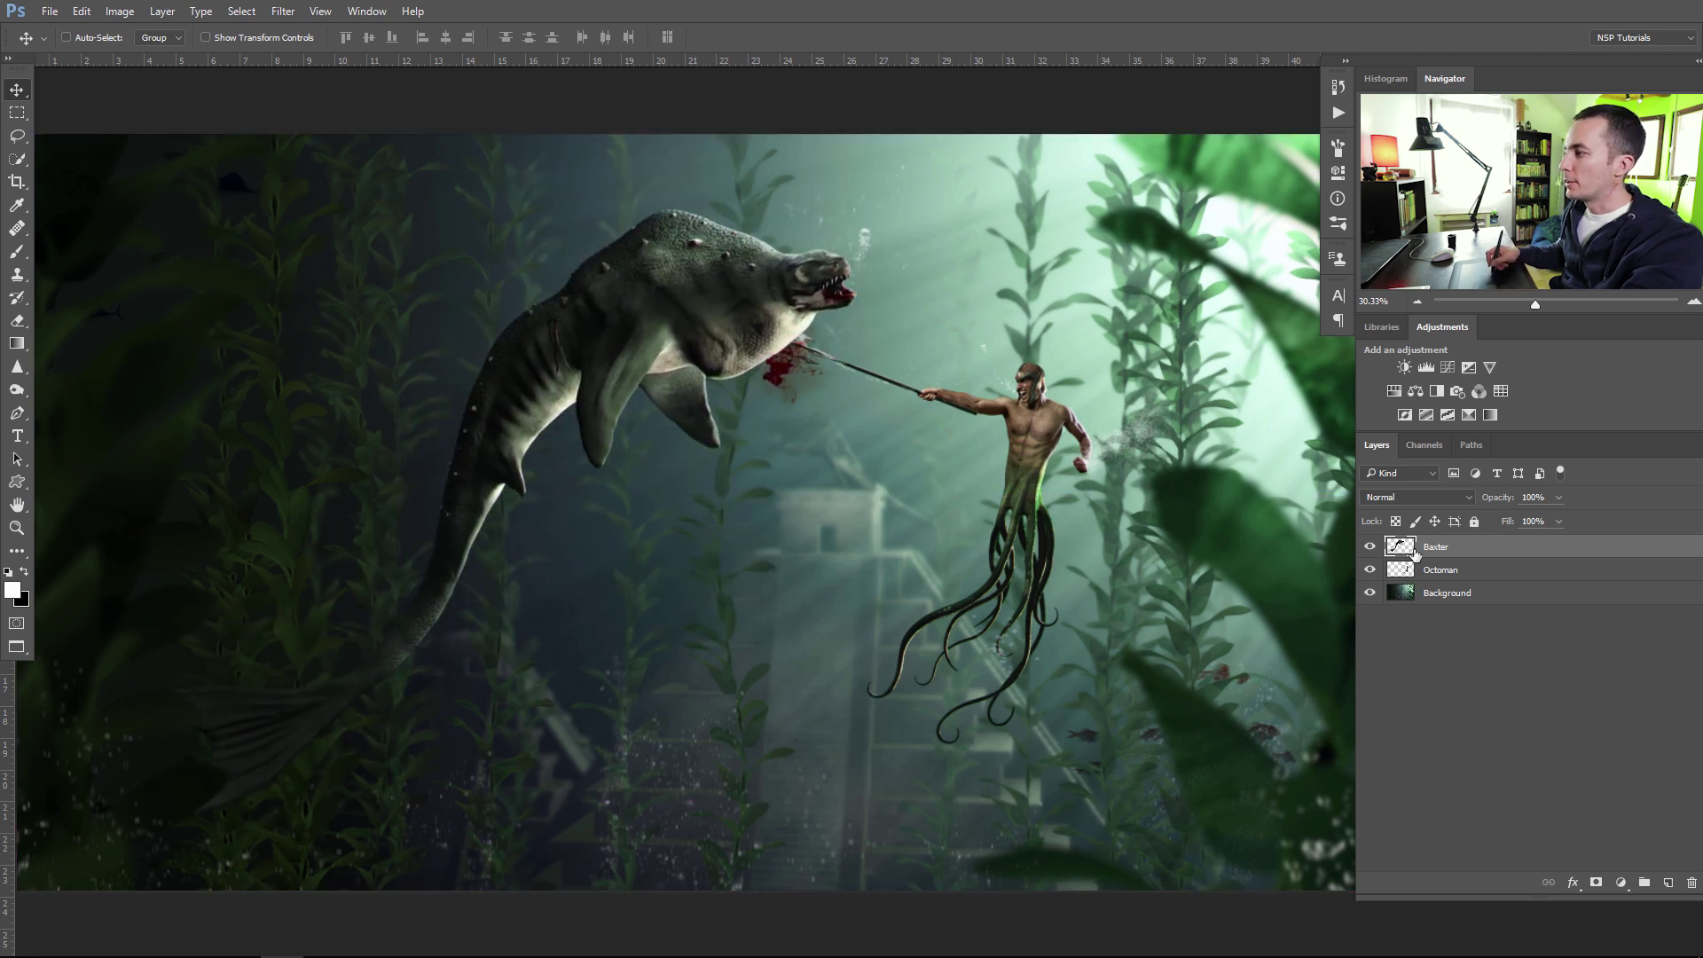
click(1479, 576)
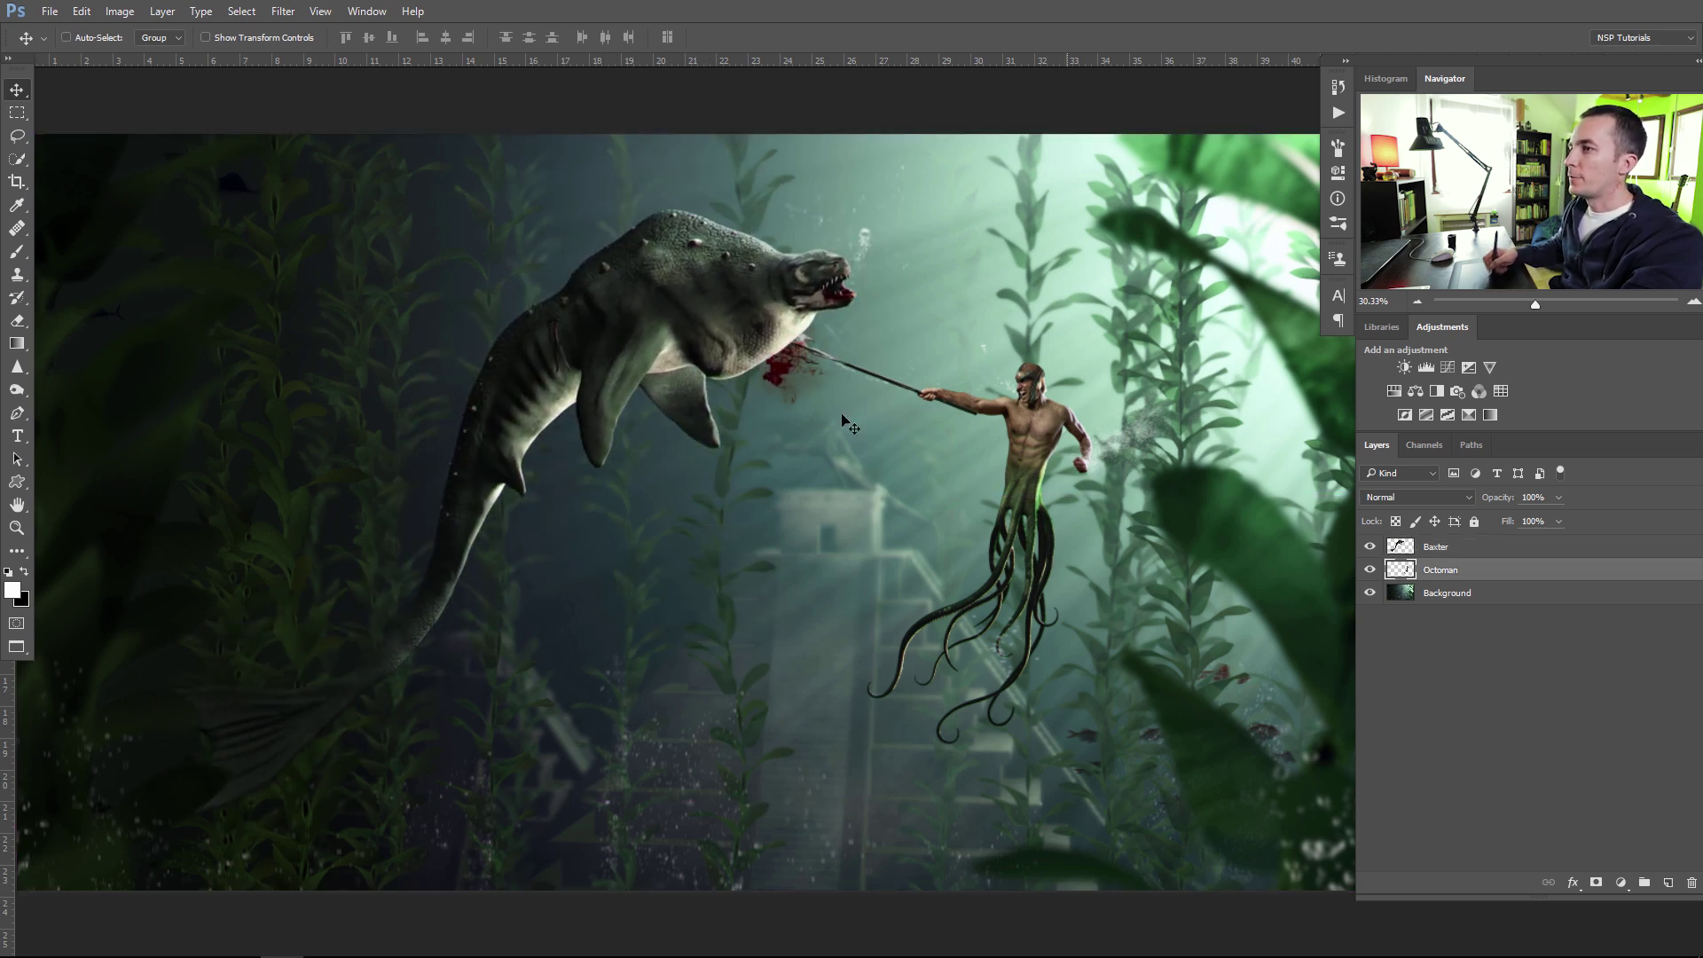
click(80, 13)
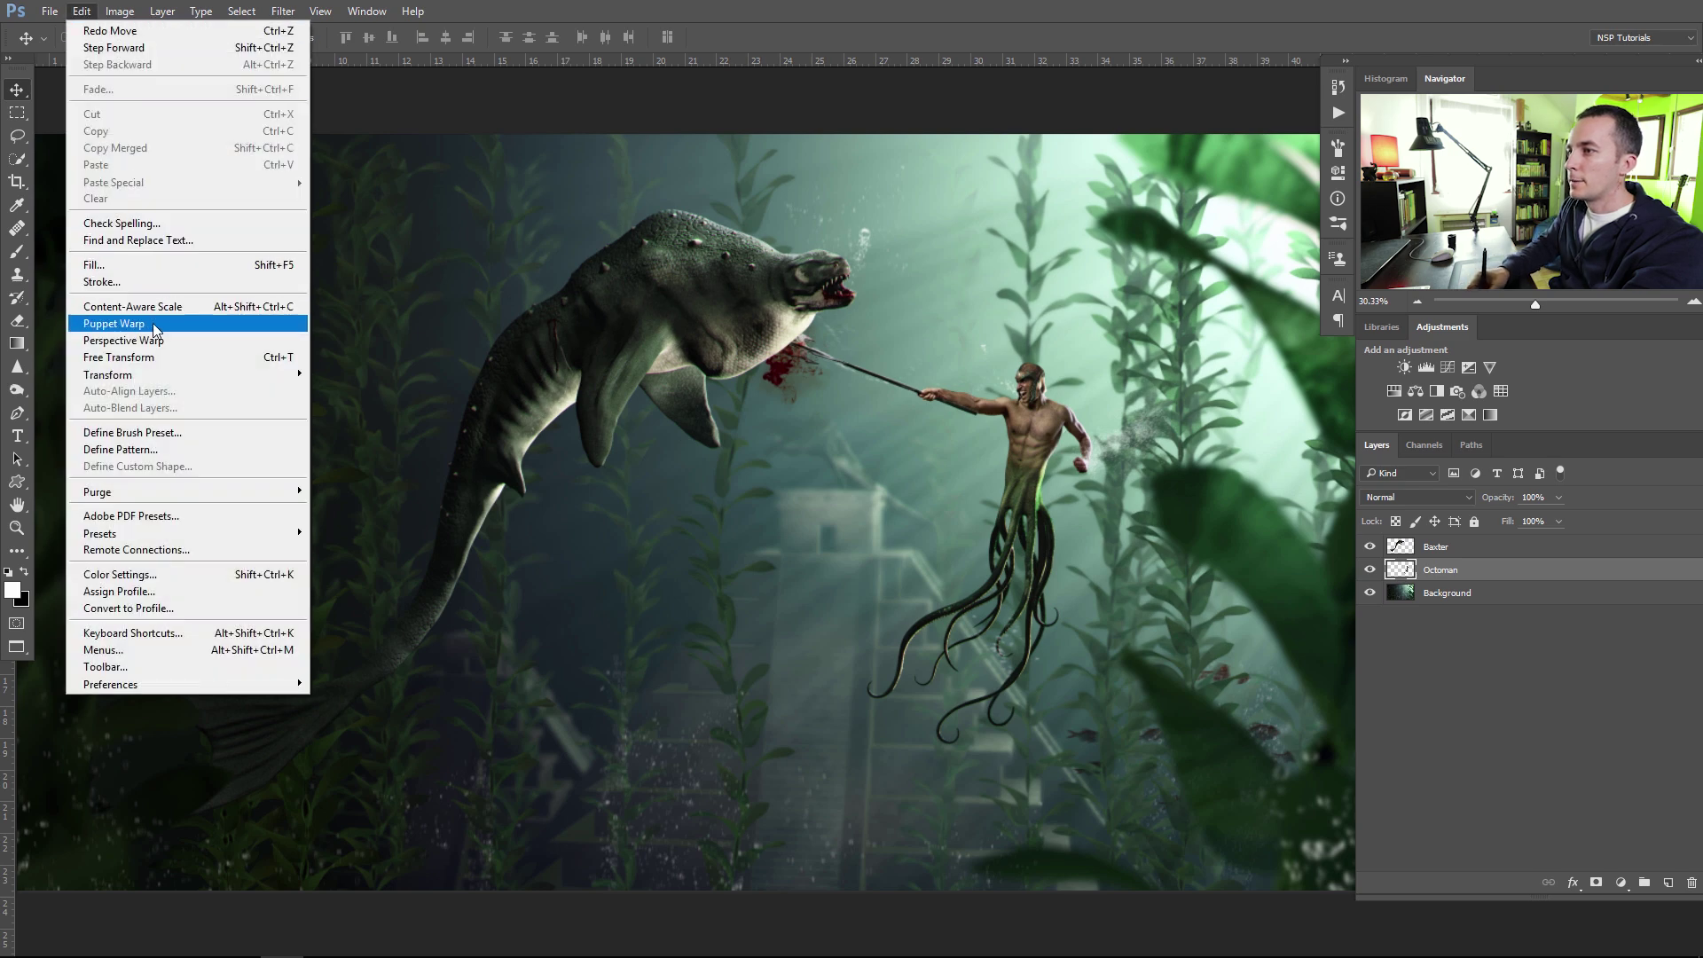
- Start Puppet Warp on Octoman and settle the mesh density on Normal after trying More and Fewer Points
click(153, 323)
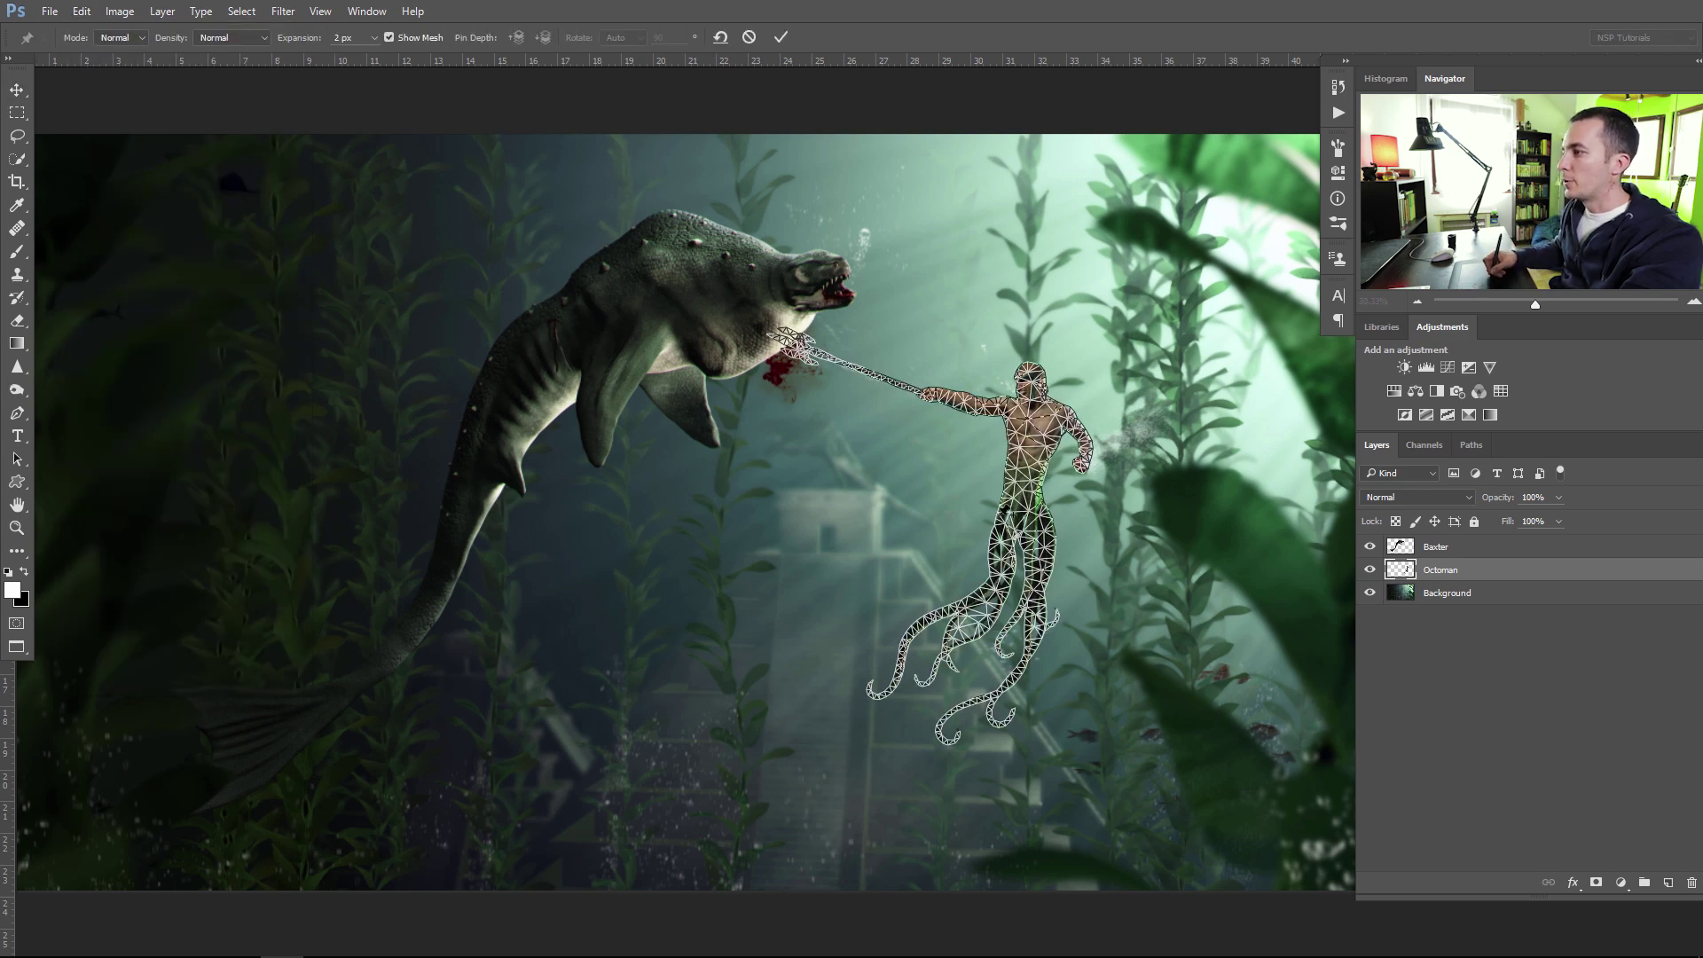
scroll(1032, 454, up, 2)
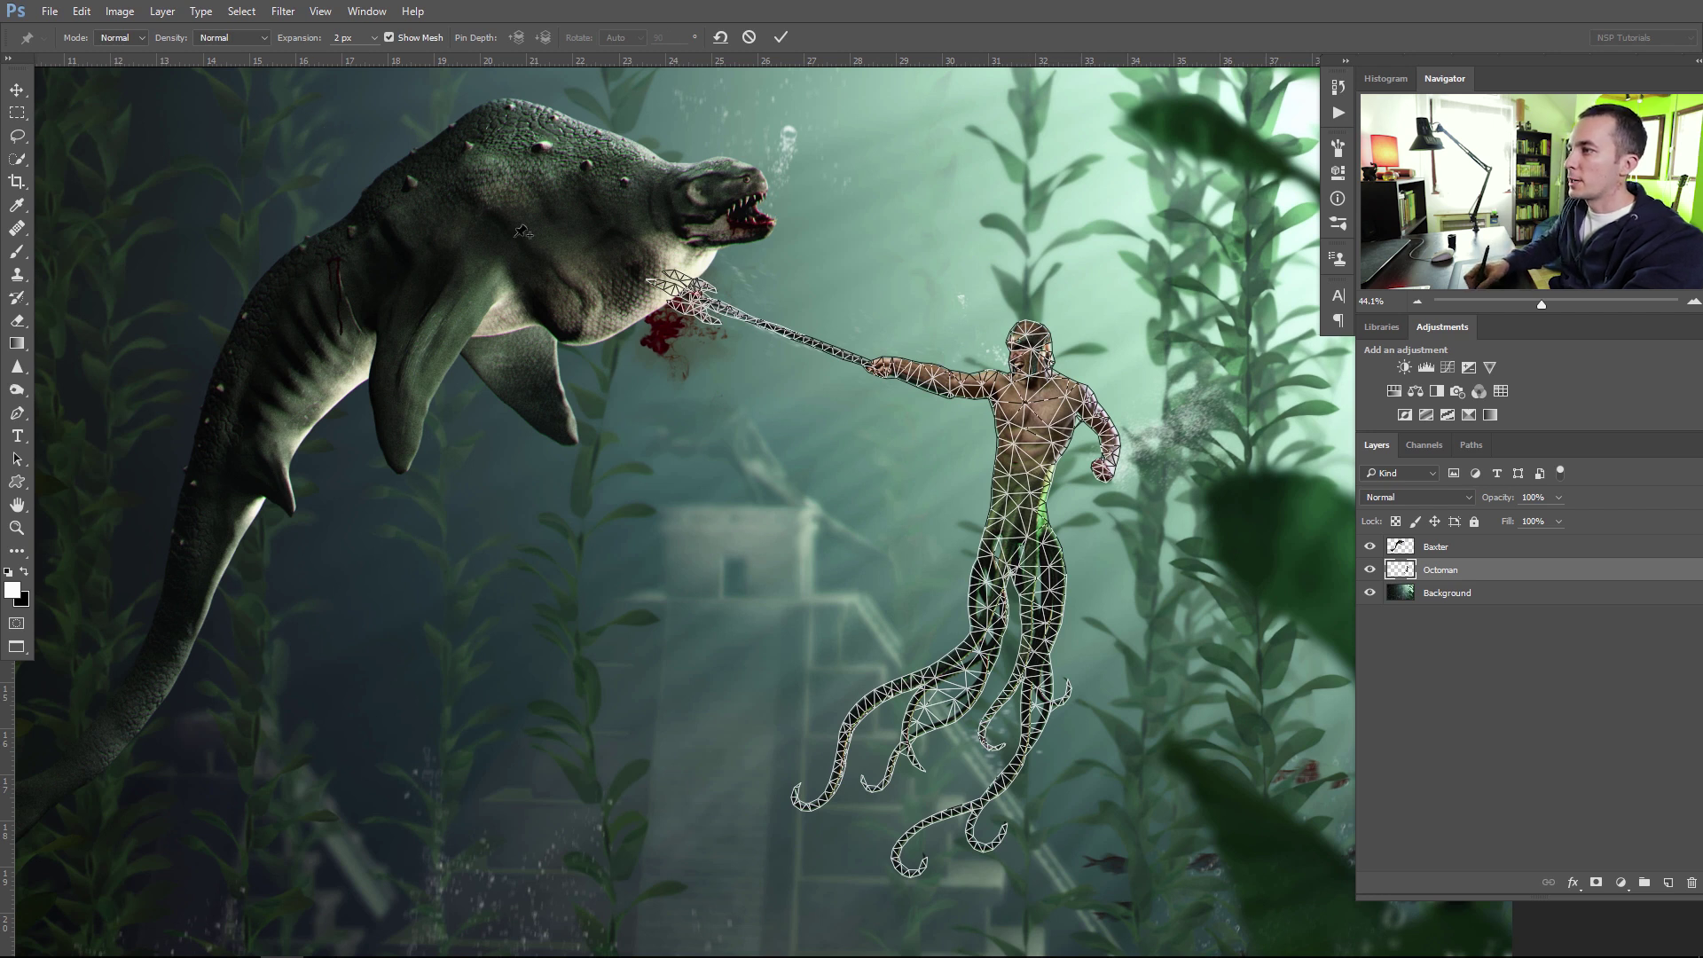
click(228, 36)
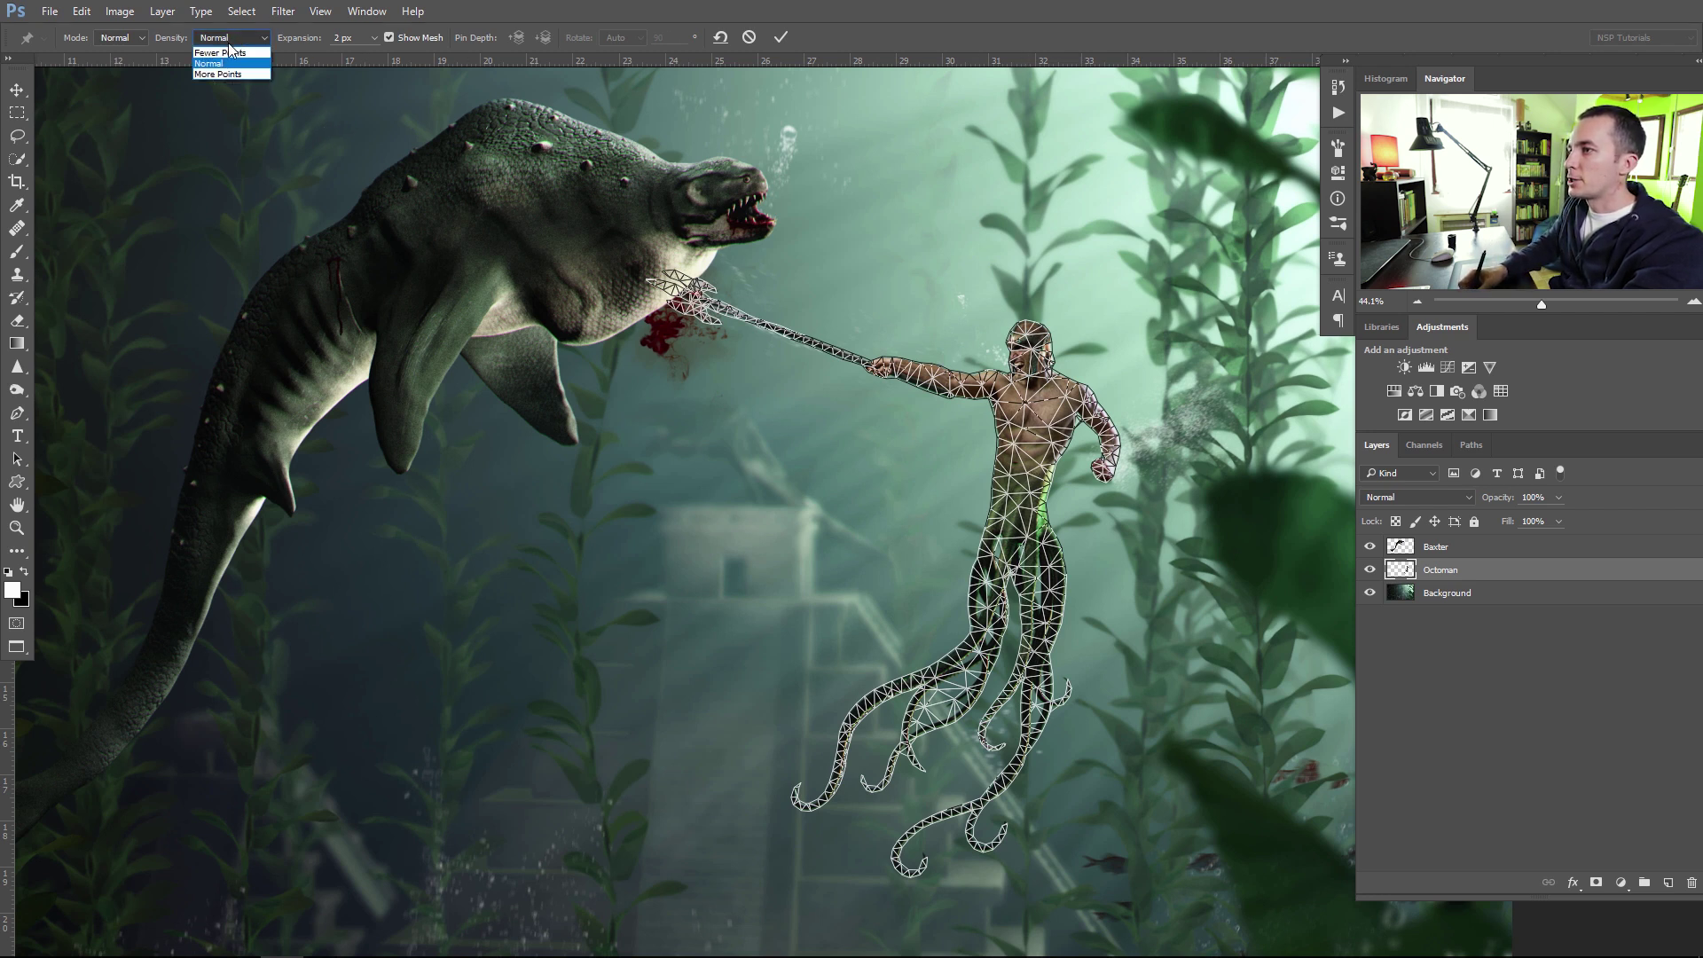
click(225, 72)
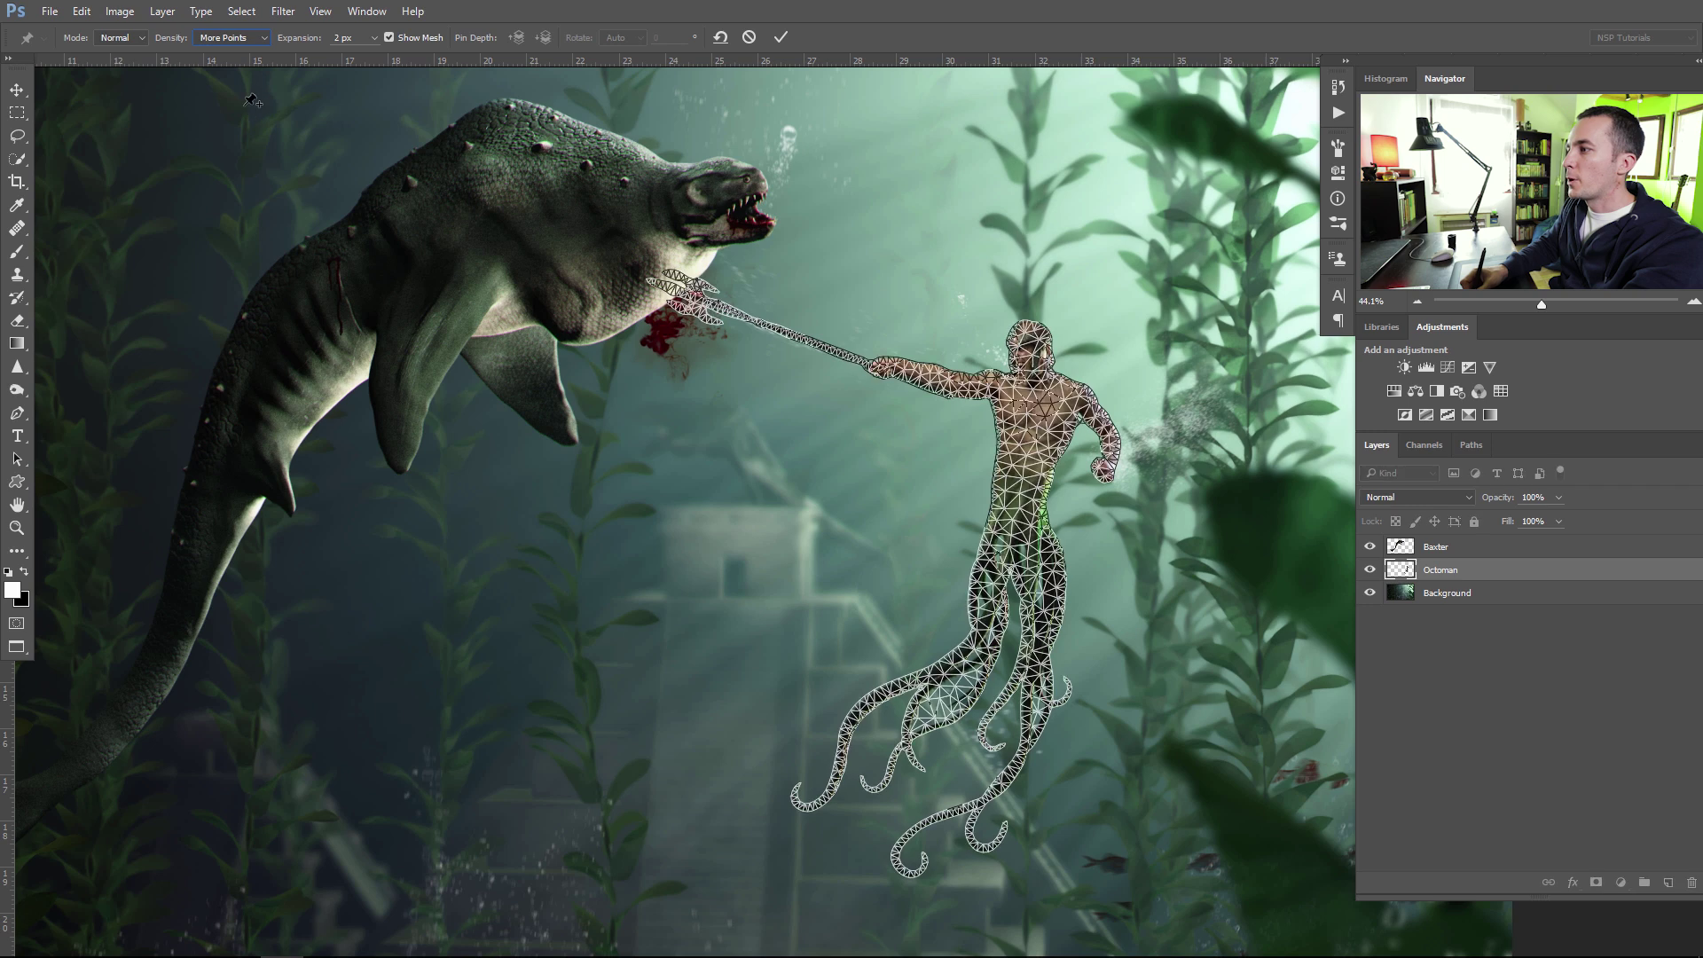
click(245, 38)
click(229, 54)
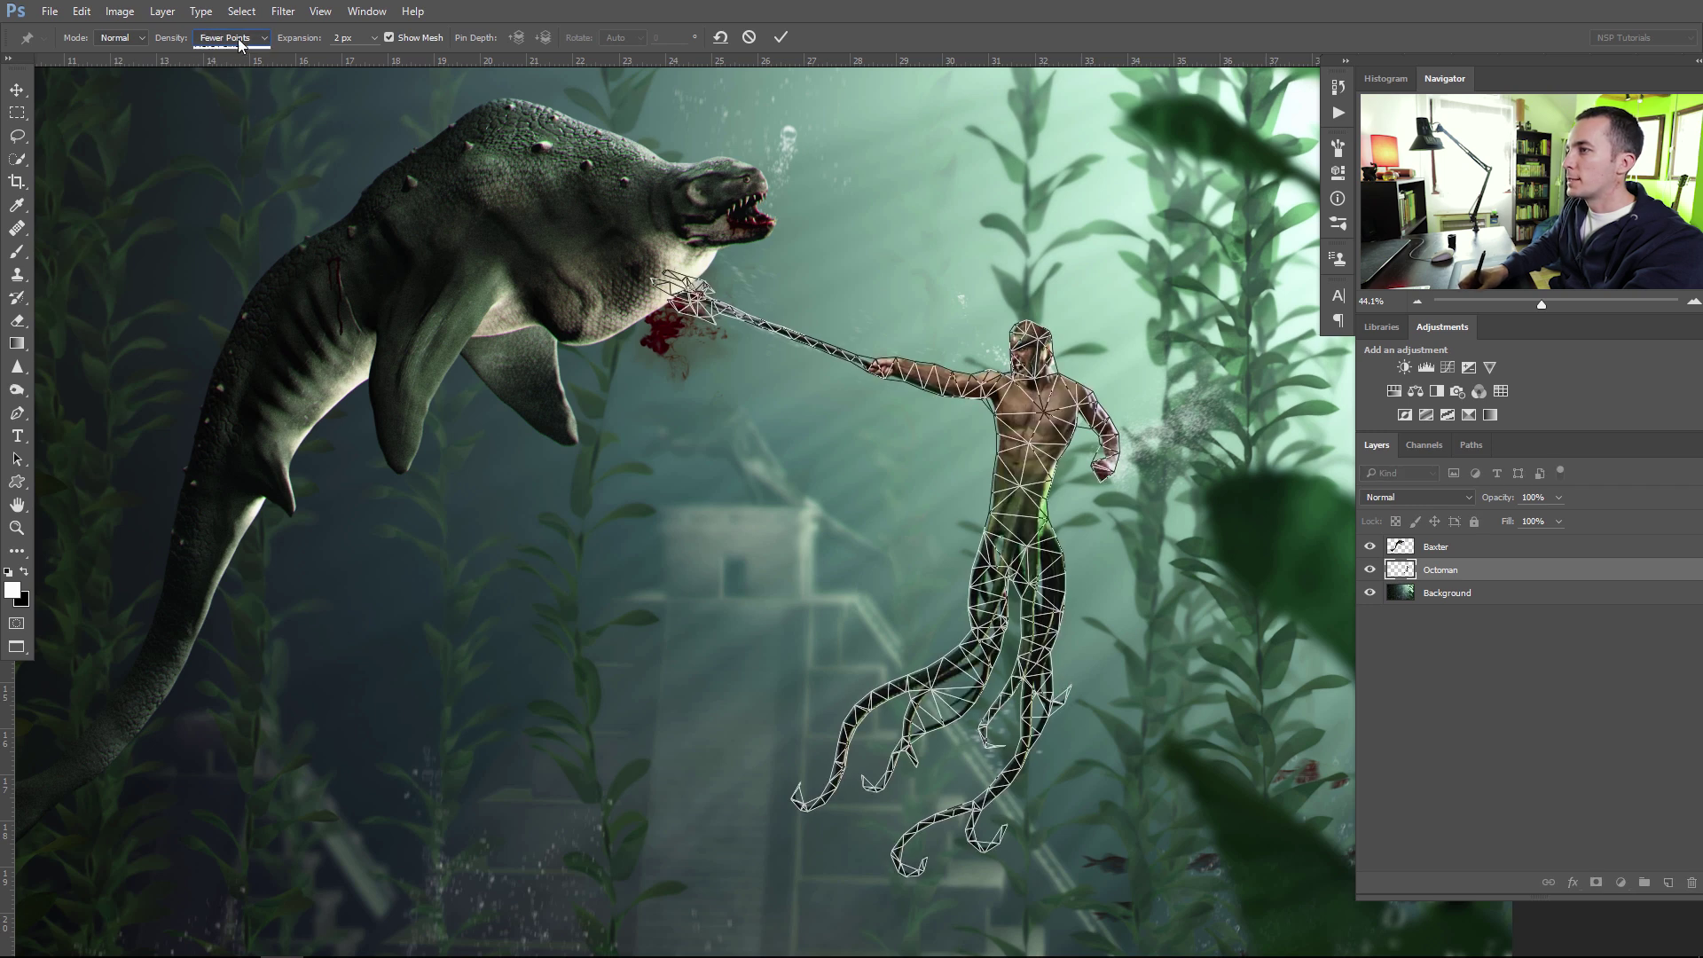
click(239, 40)
click(235, 63)
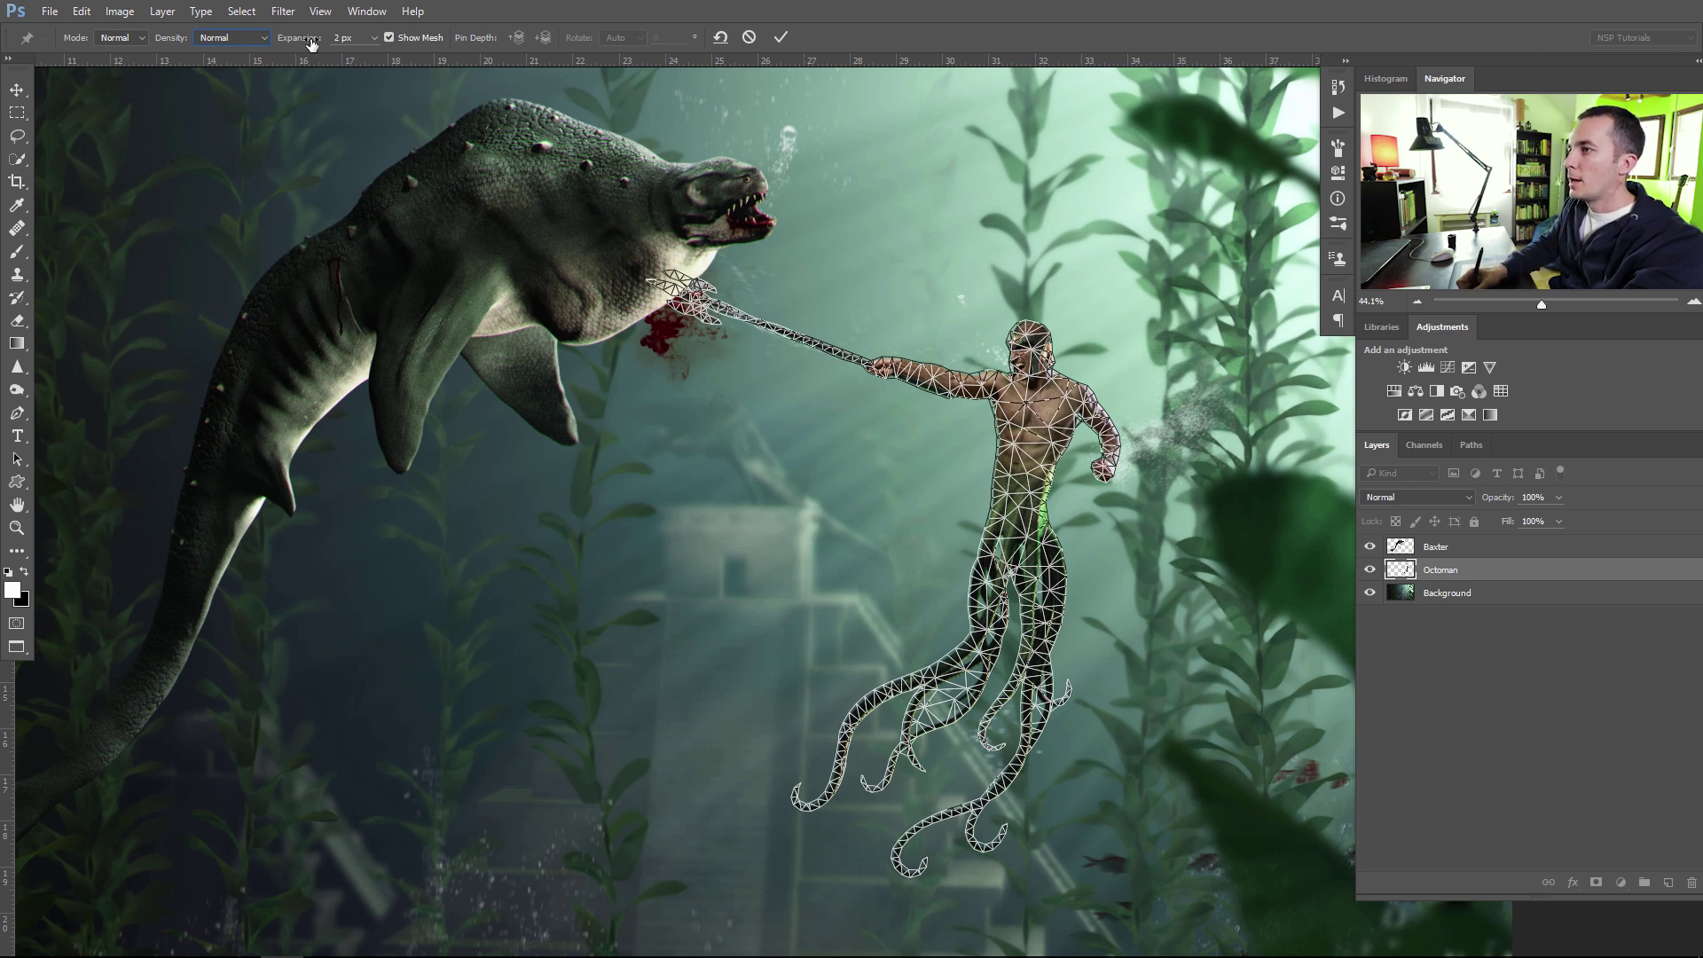
- Set the mesh expansion to 2 px and toggle the Show Mesh overlay
mouse_move(297, 42)
mouse_down()
mouse_move(314, 44)
mouse_move(255, 57)
mouse_move(317, 50)
mouse_up()
text(2)
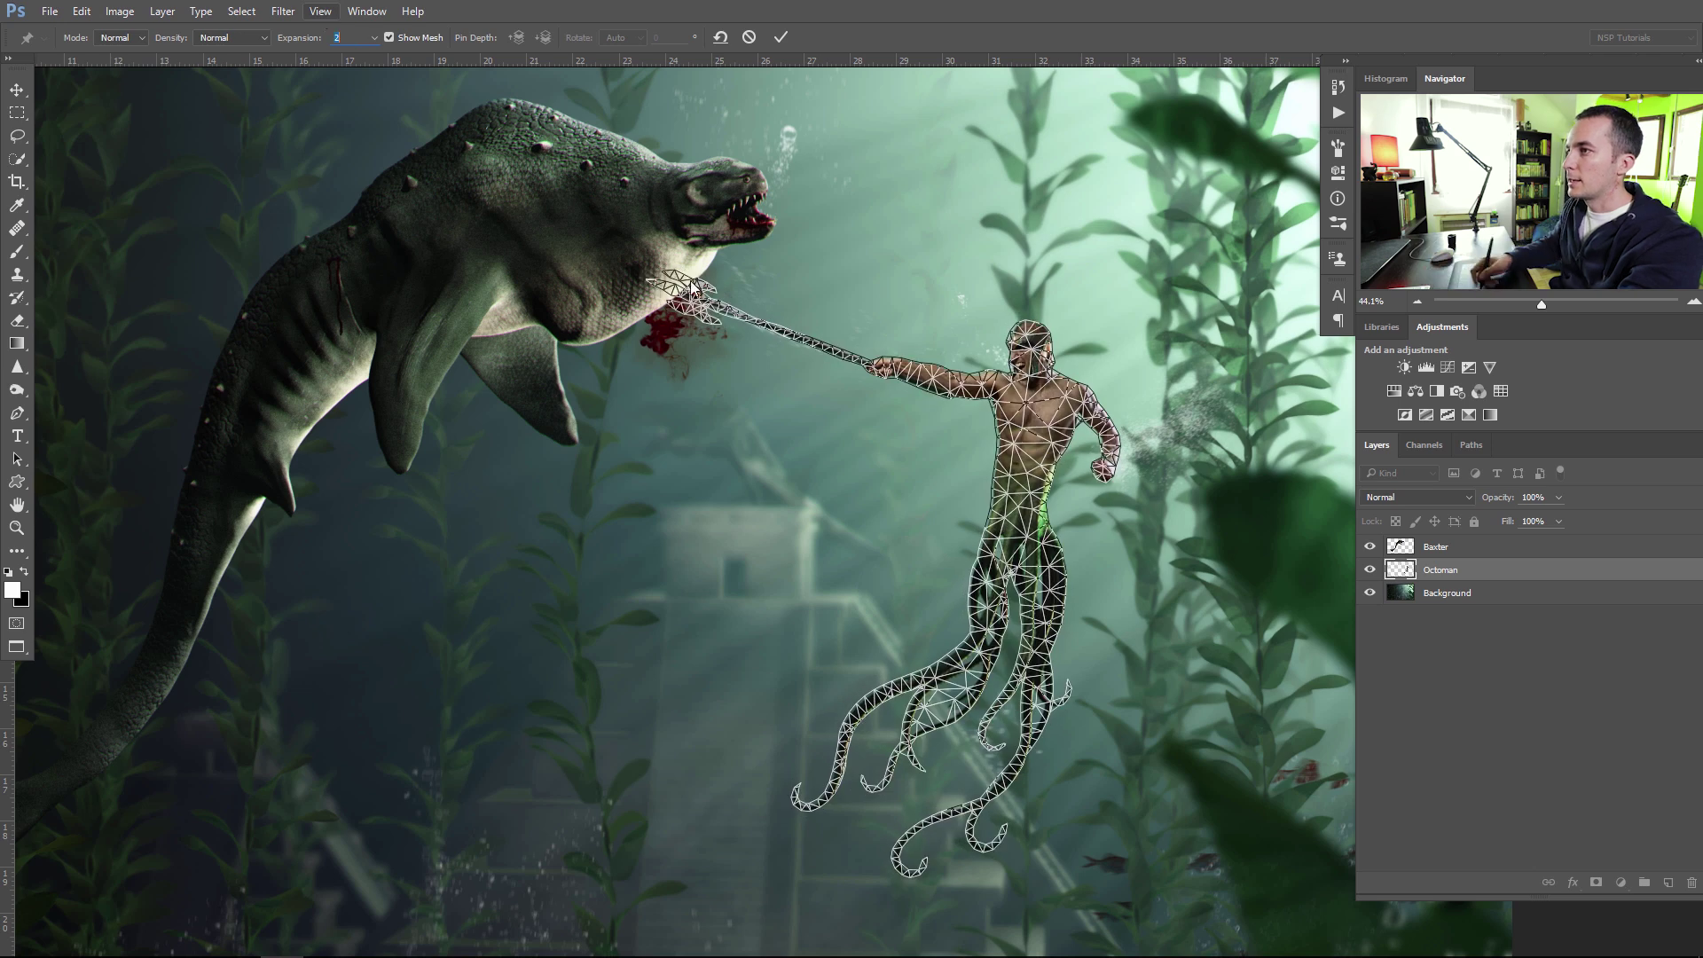
click(390, 37)
click(391, 37)
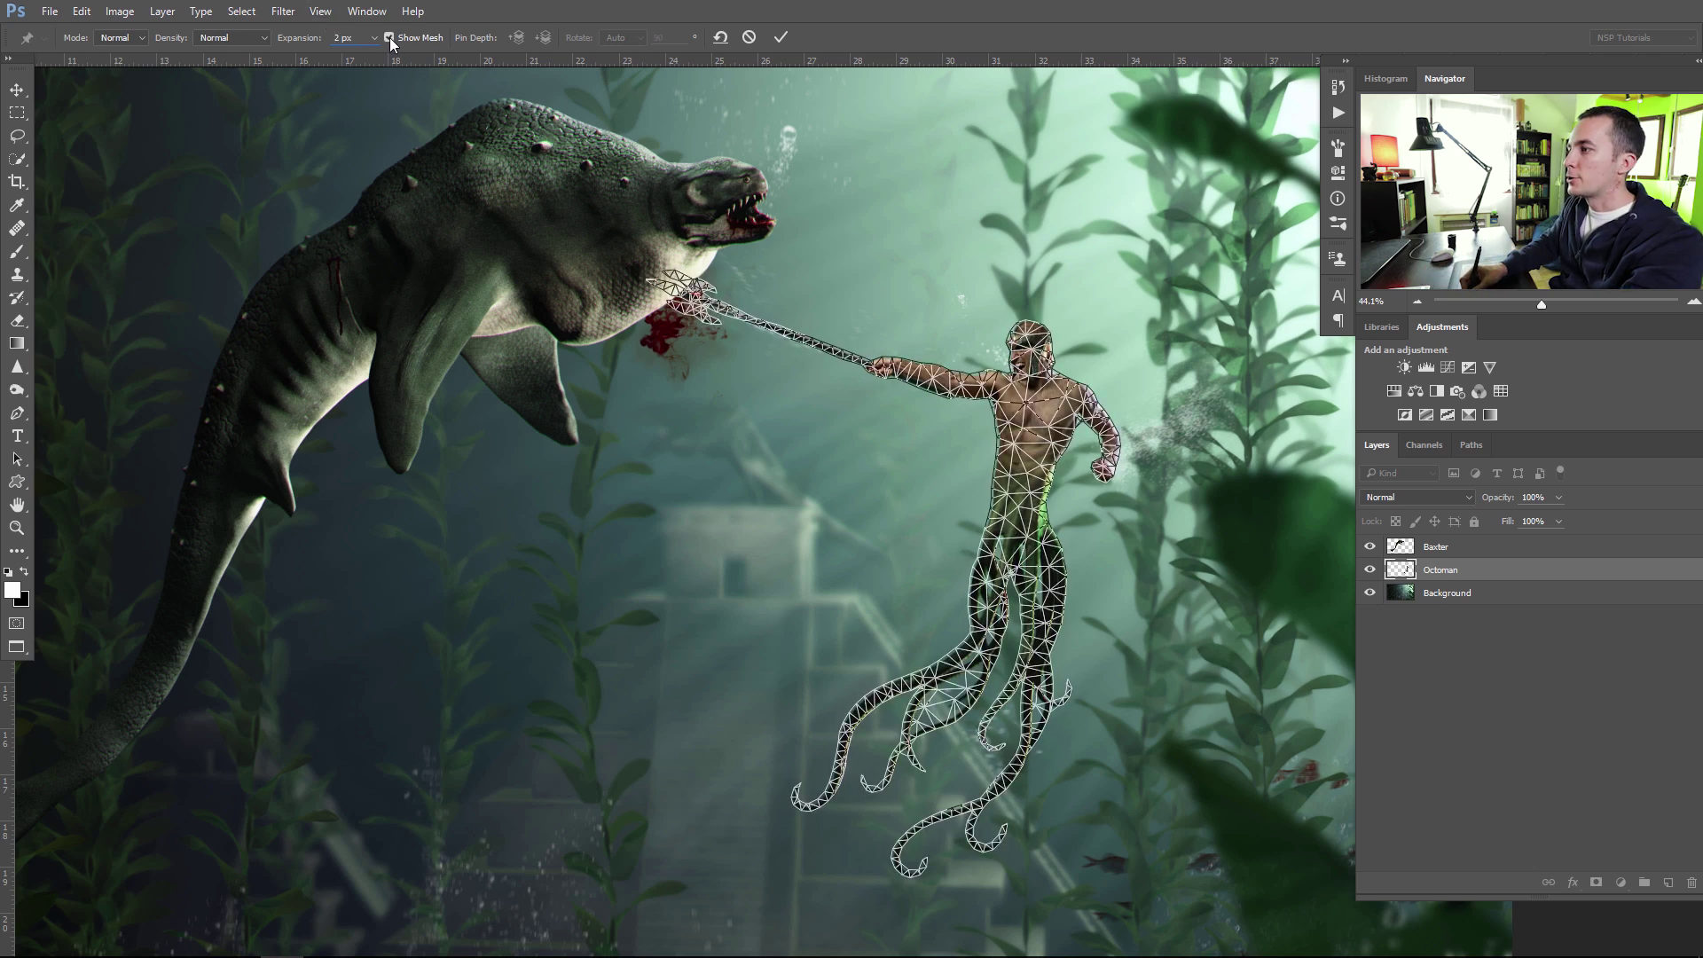
click(391, 37)
click(390, 38)
click(390, 37)
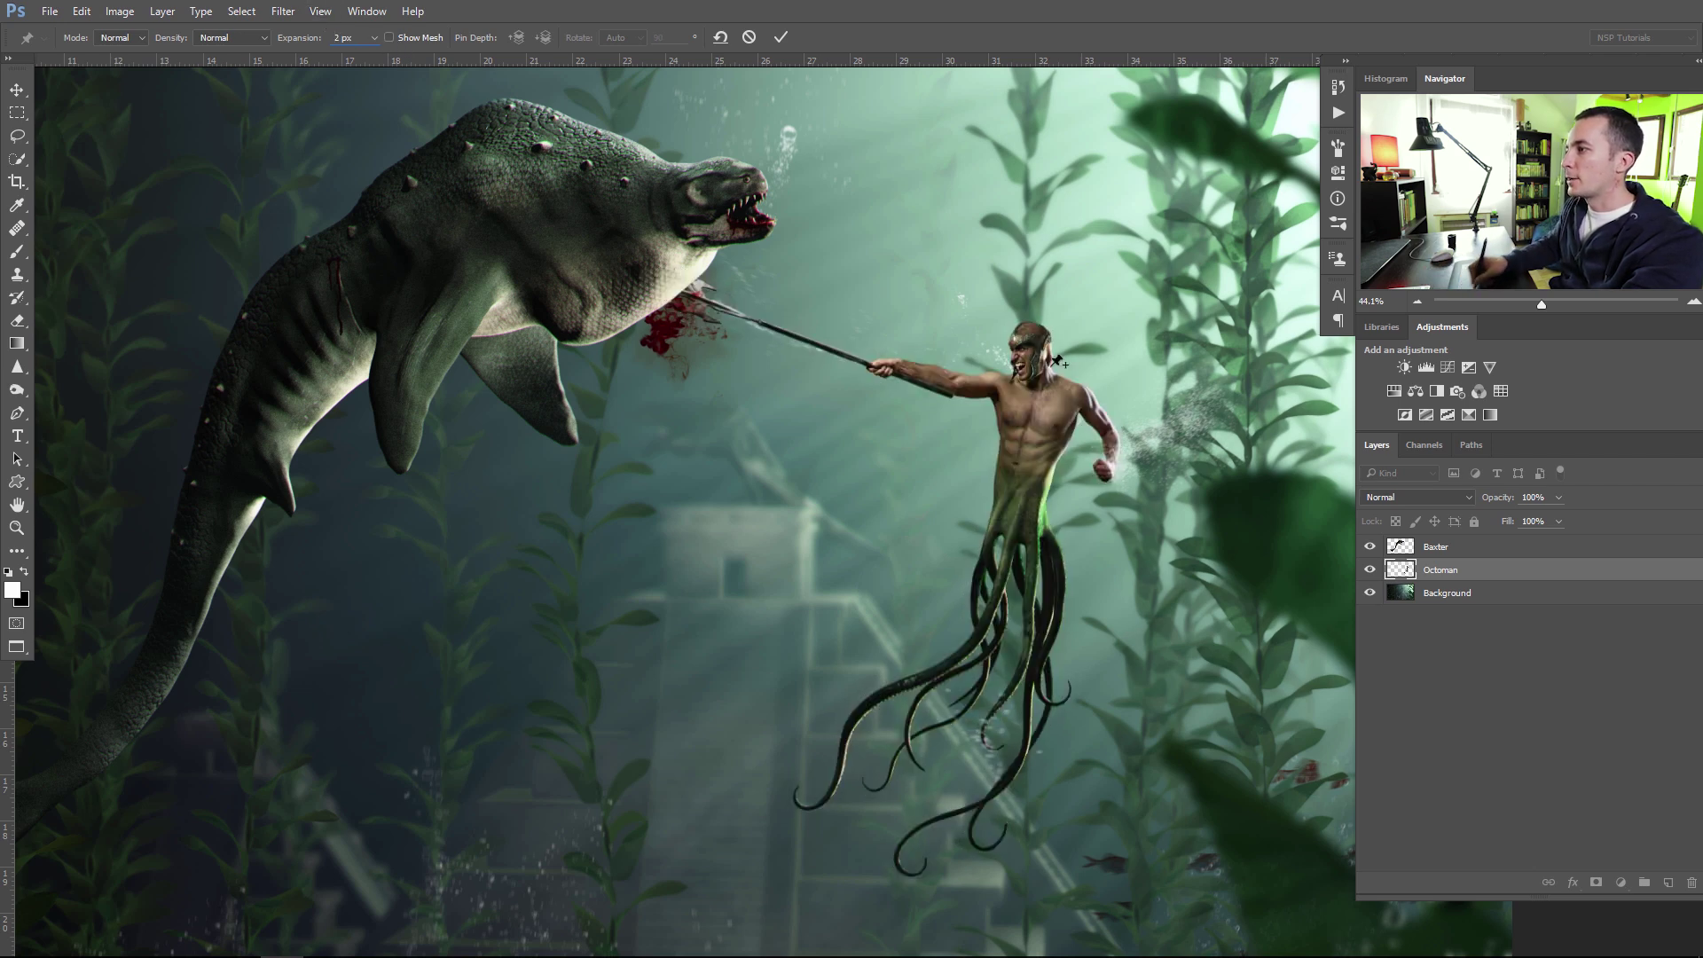
click(402, 38)
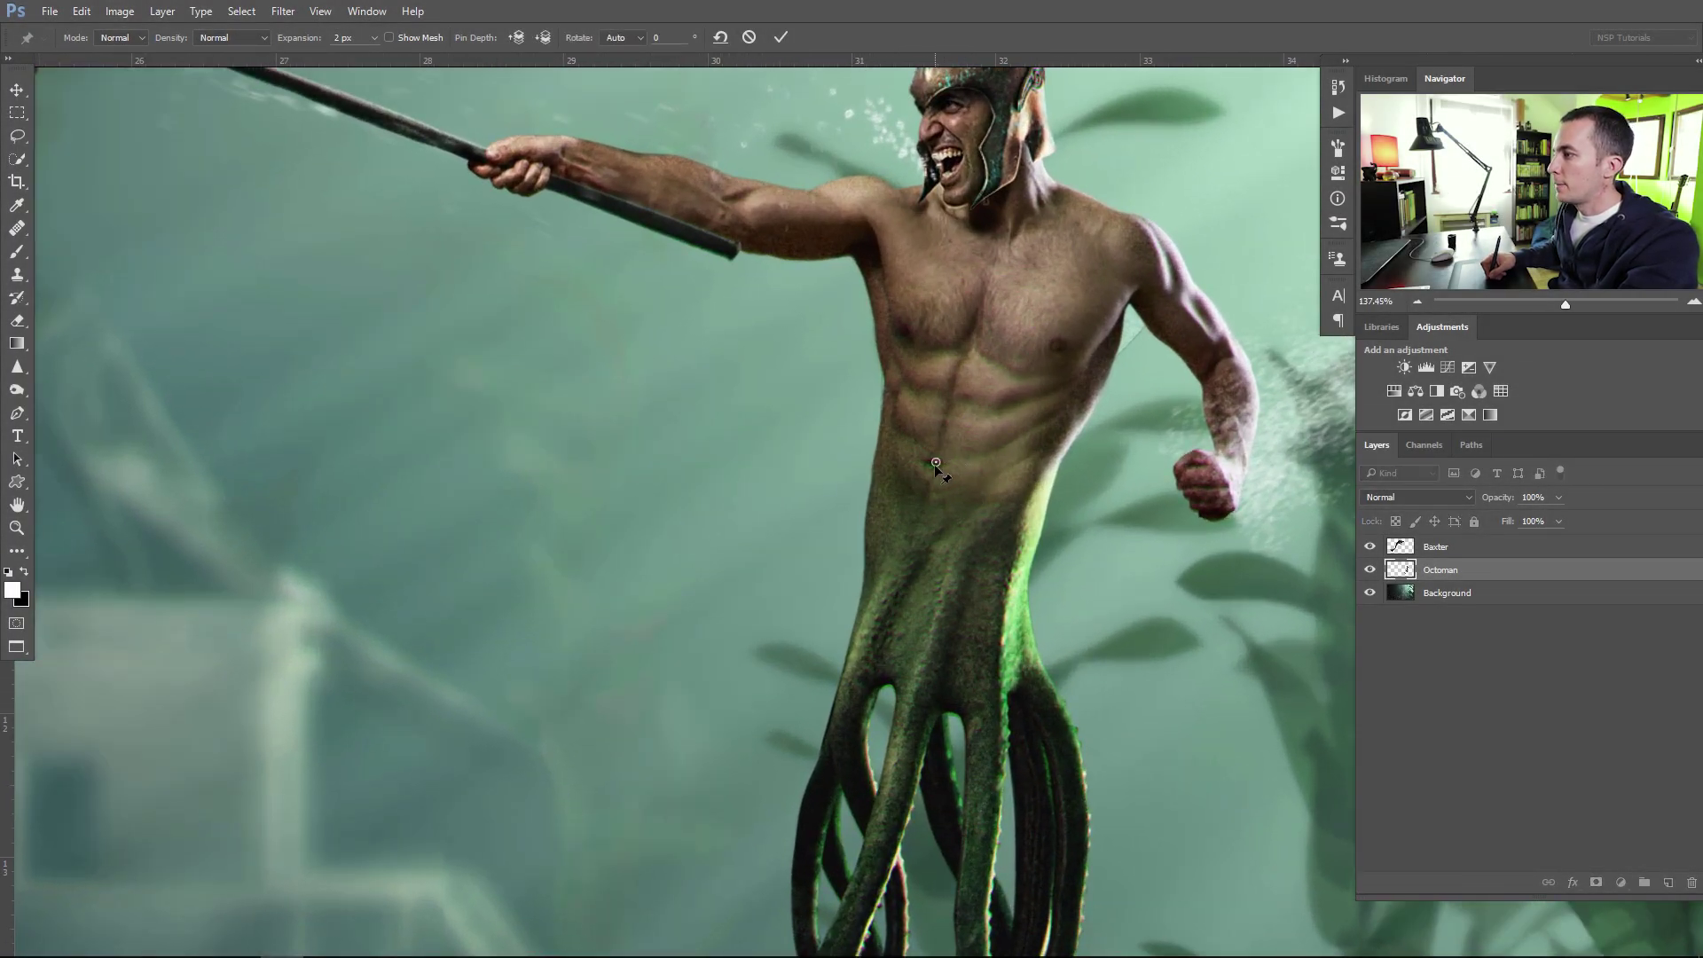
- Pin Octoman's belly and zoom out so Baxter is in view
mouse_move(936, 462)
mouse_down()
mouse_move(946, 402)
mouse_move(943, 489)
mouse_move(825, 463)
mouse_move(952, 424)
mouse_move(884, 471)
mouse_move(988, 452)
mouse_move(988, 435)
mouse_move(928, 459)
mouse_move(929, 475)
mouse_move(968, 452)
mouse_move(937, 501)
mouse_move(958, 484)
mouse_move(975, 497)
mouse_move(953, 449)
mouse_up()
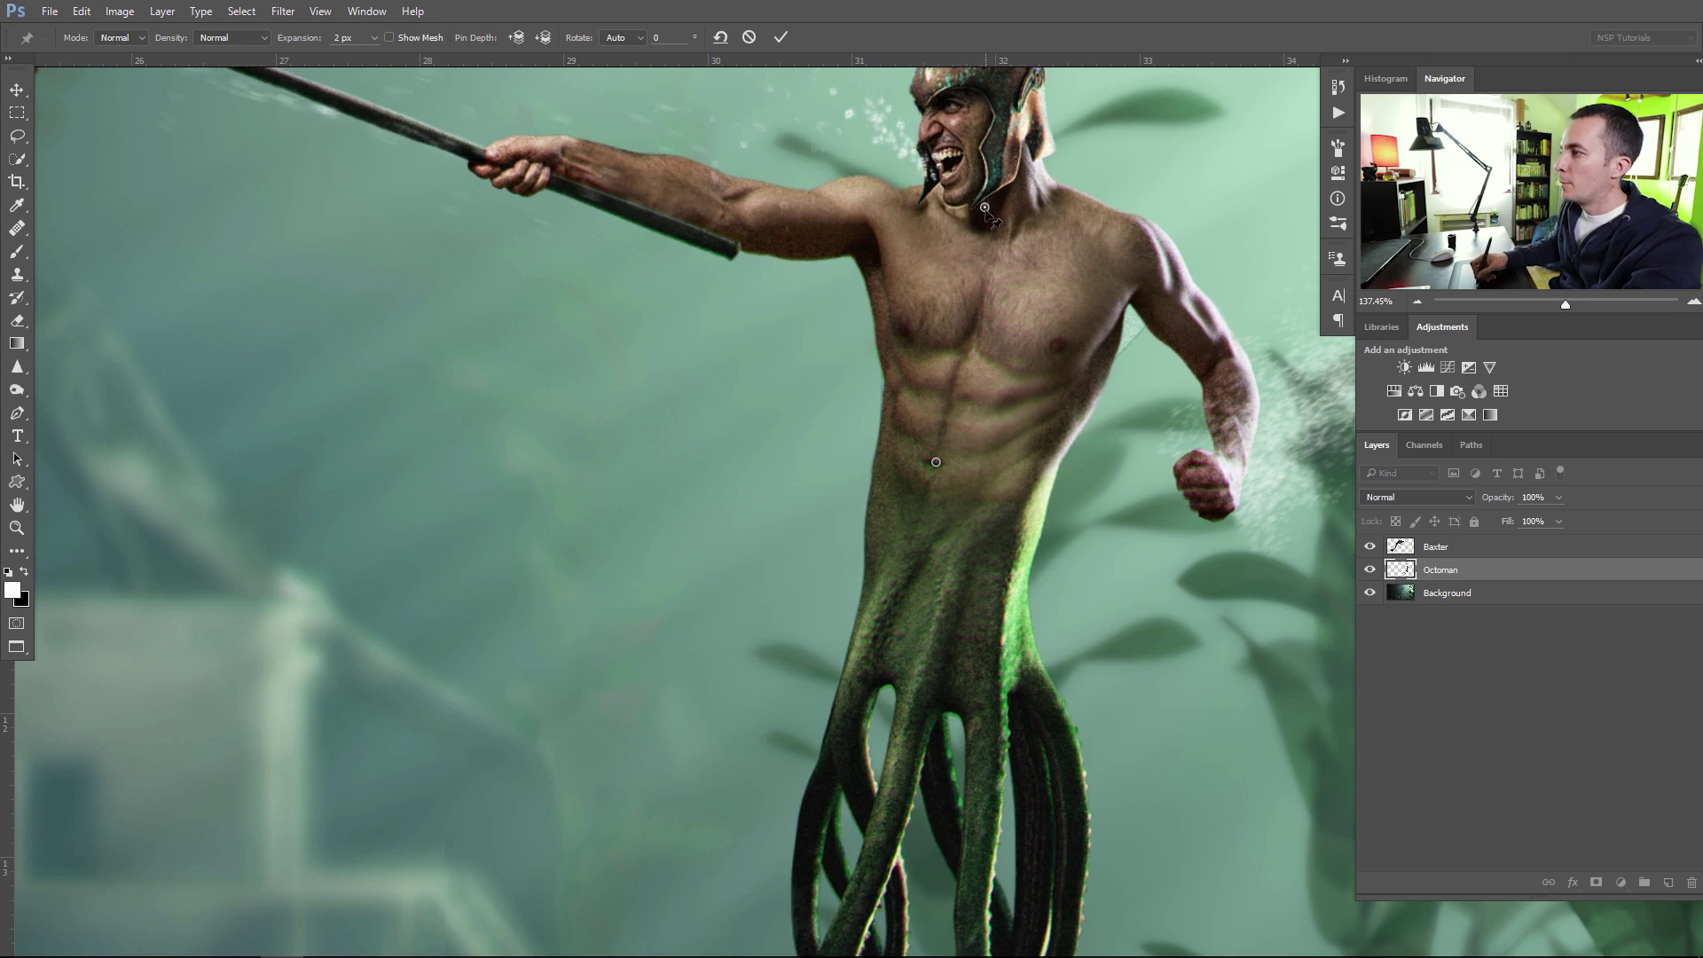
scroll(984, 207, down, 5)
drag(998, 330, 1007, 410)
scroll(974, 425, down, 2)
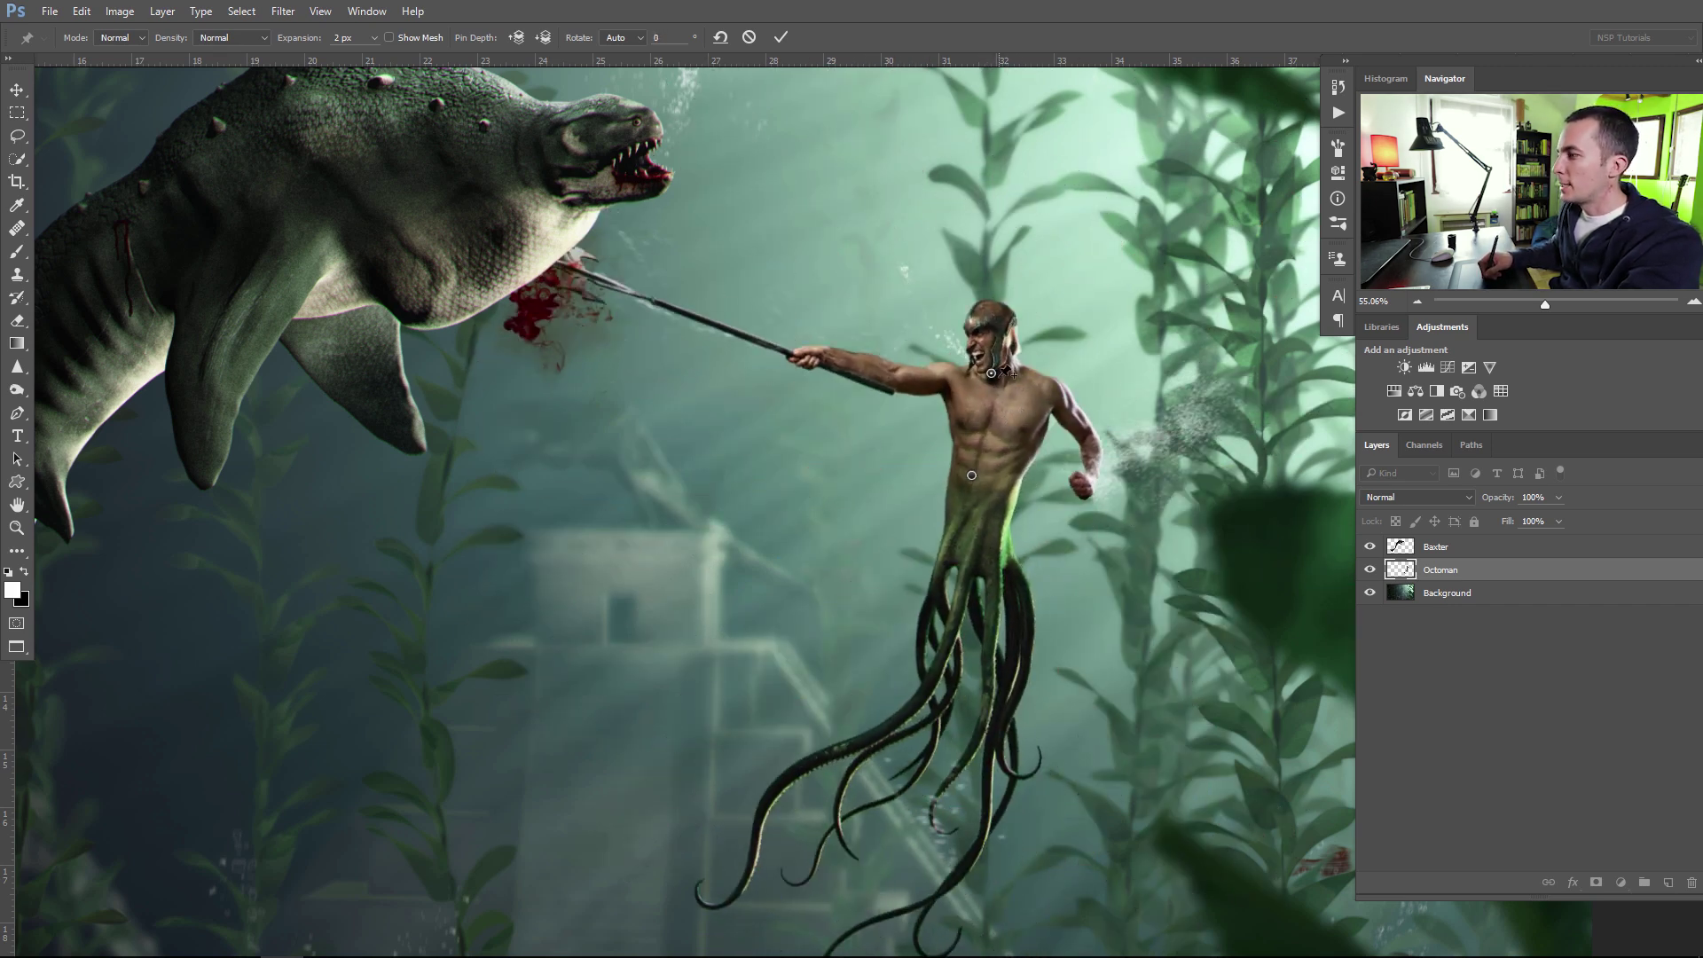
scroll(997, 378, up, 3)
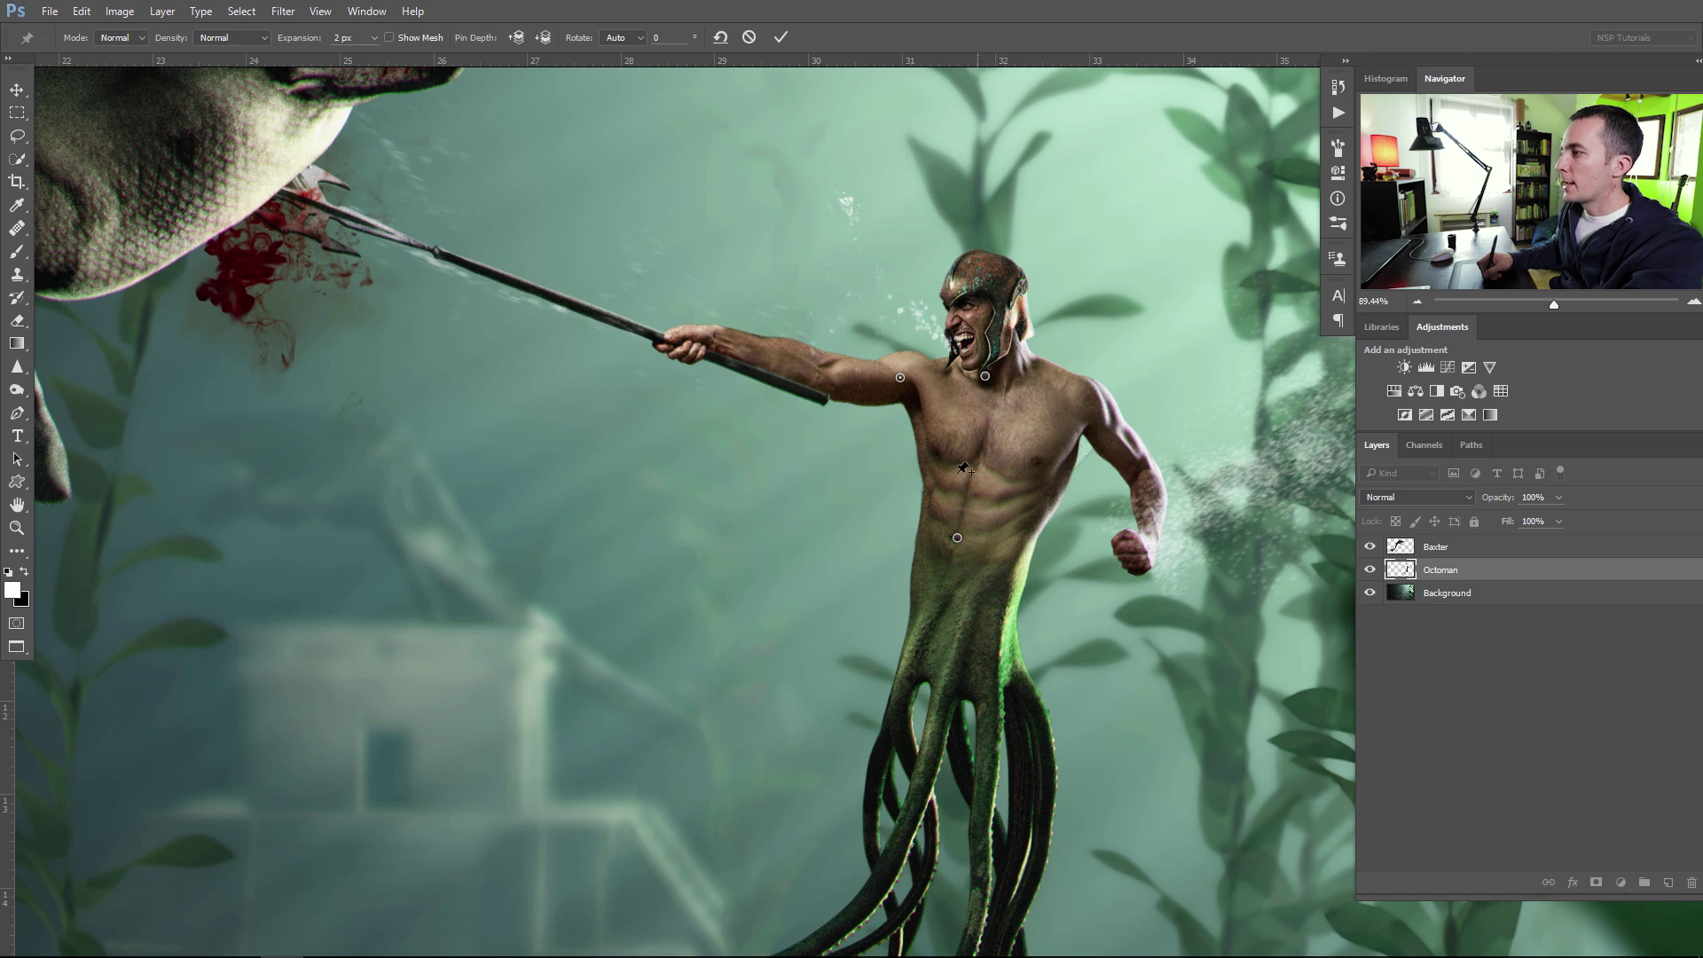
- Swing the spear arm up and back around its shoulder pin
scroll(928, 377, down, 3)
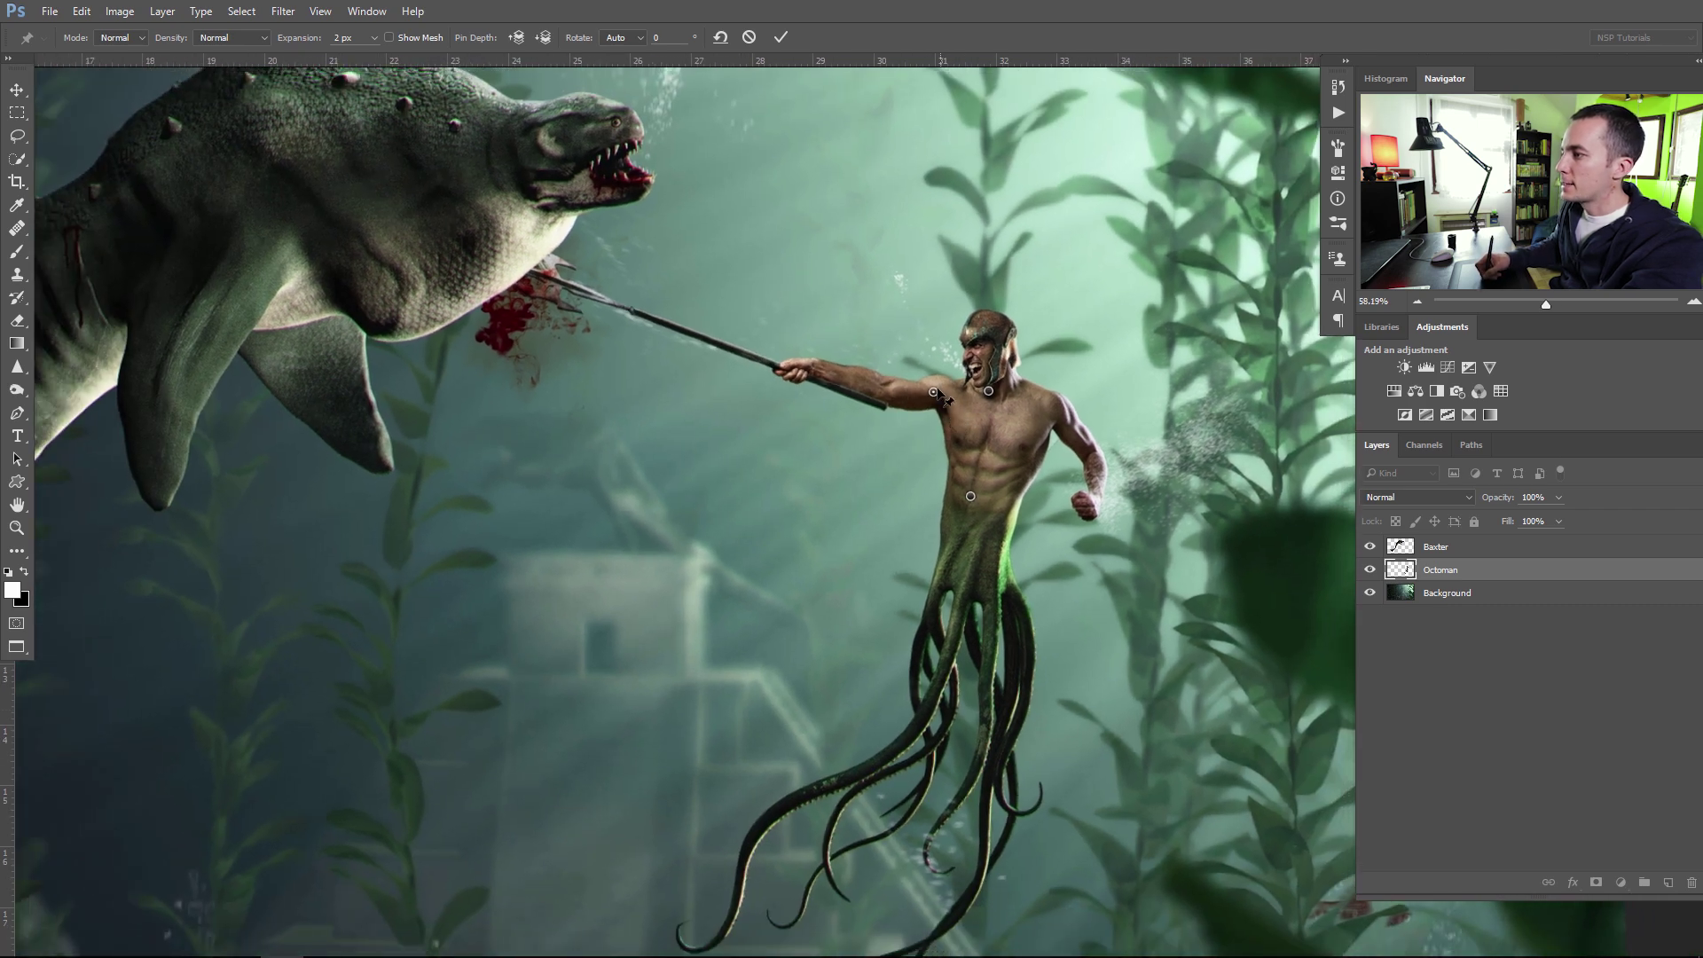
drag(936, 397, 970, 441)
scroll(980, 430, down, 3)
scroll(1009, 464, up, 4)
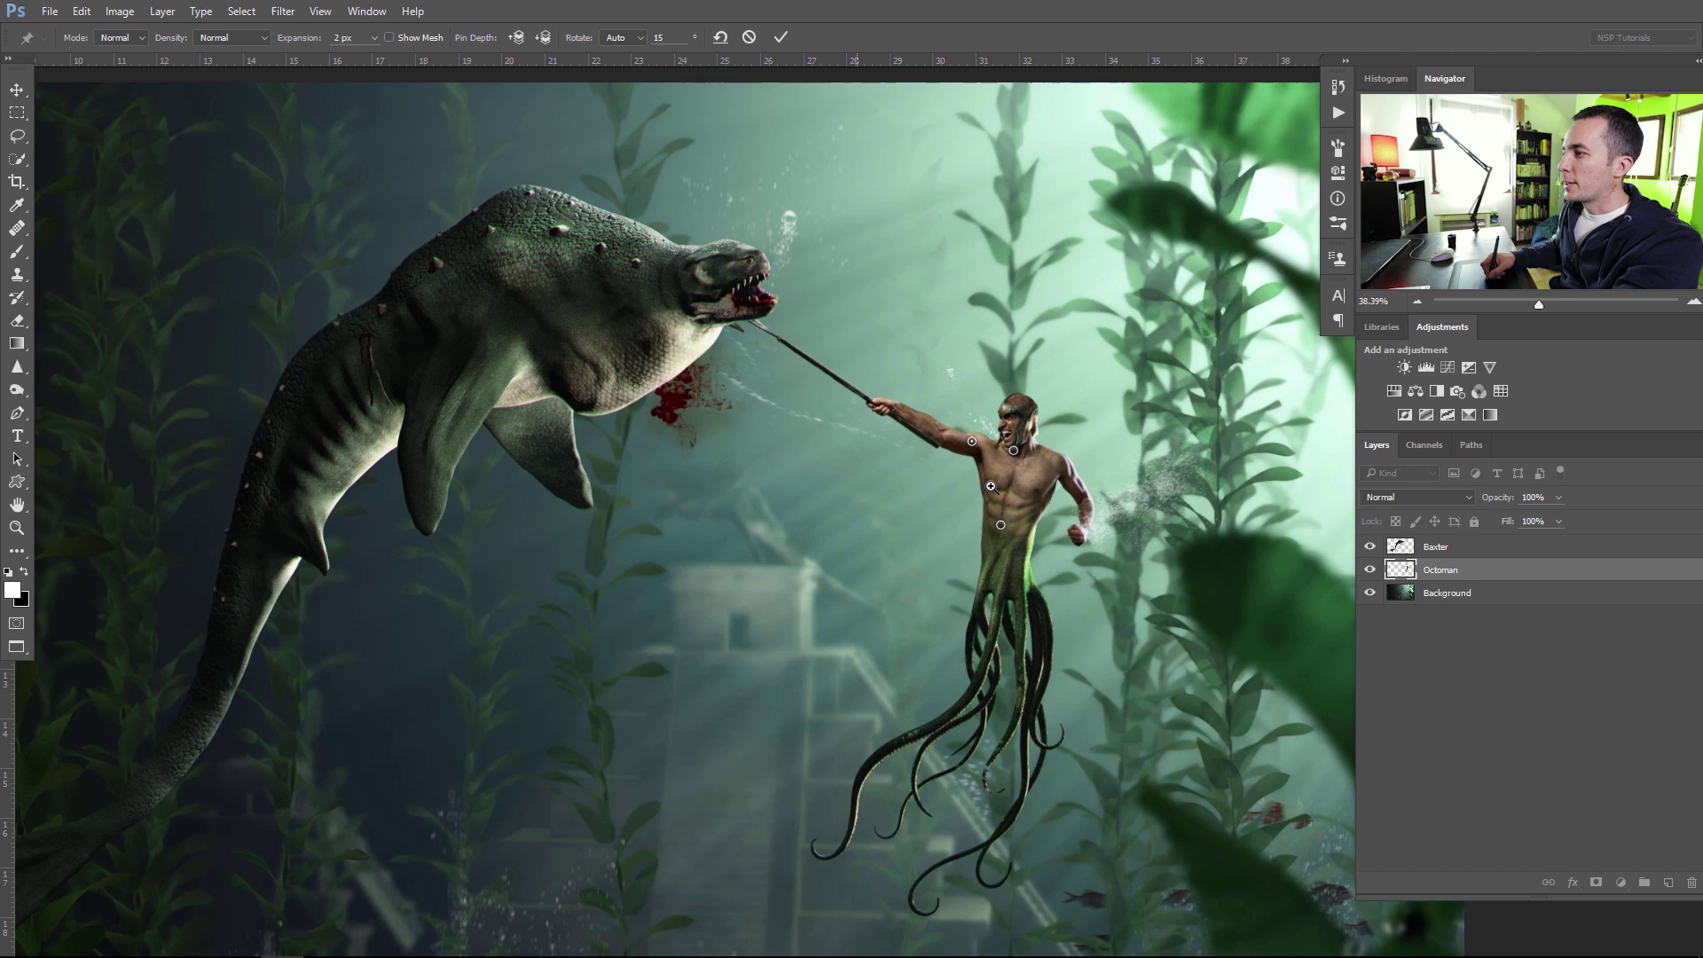
- Delete the upper-arm and hand pins to free Octoman's arm
alt+click(1015, 442)
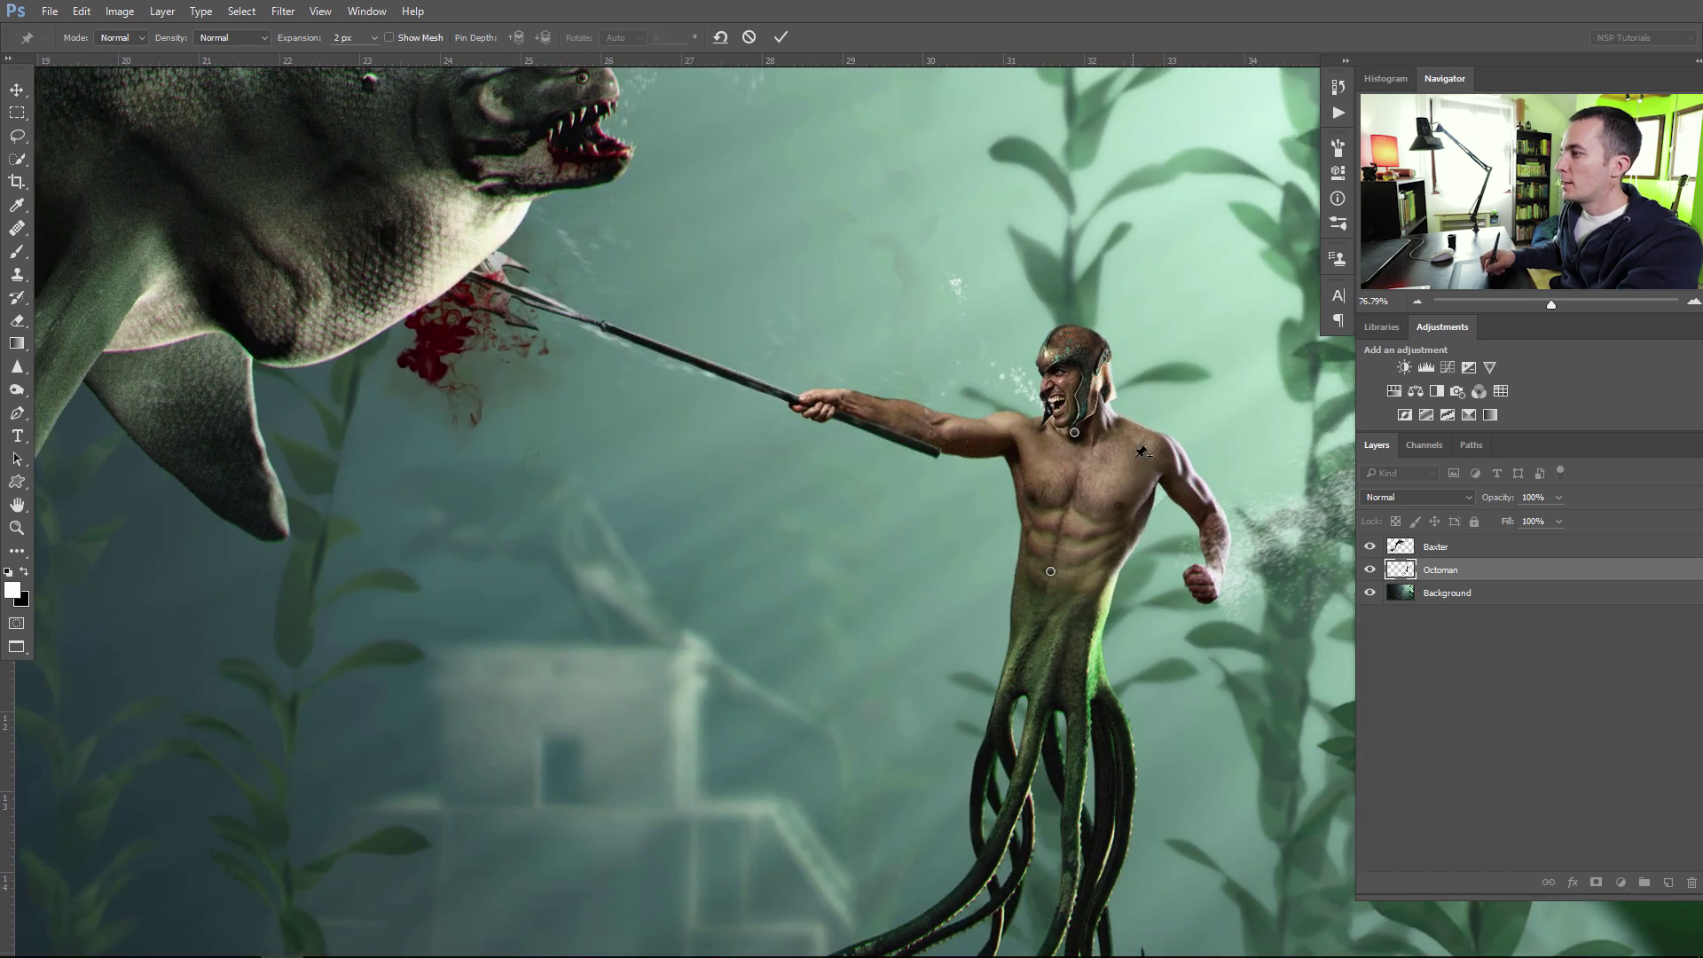
drag(1056, 640, 976, 483)
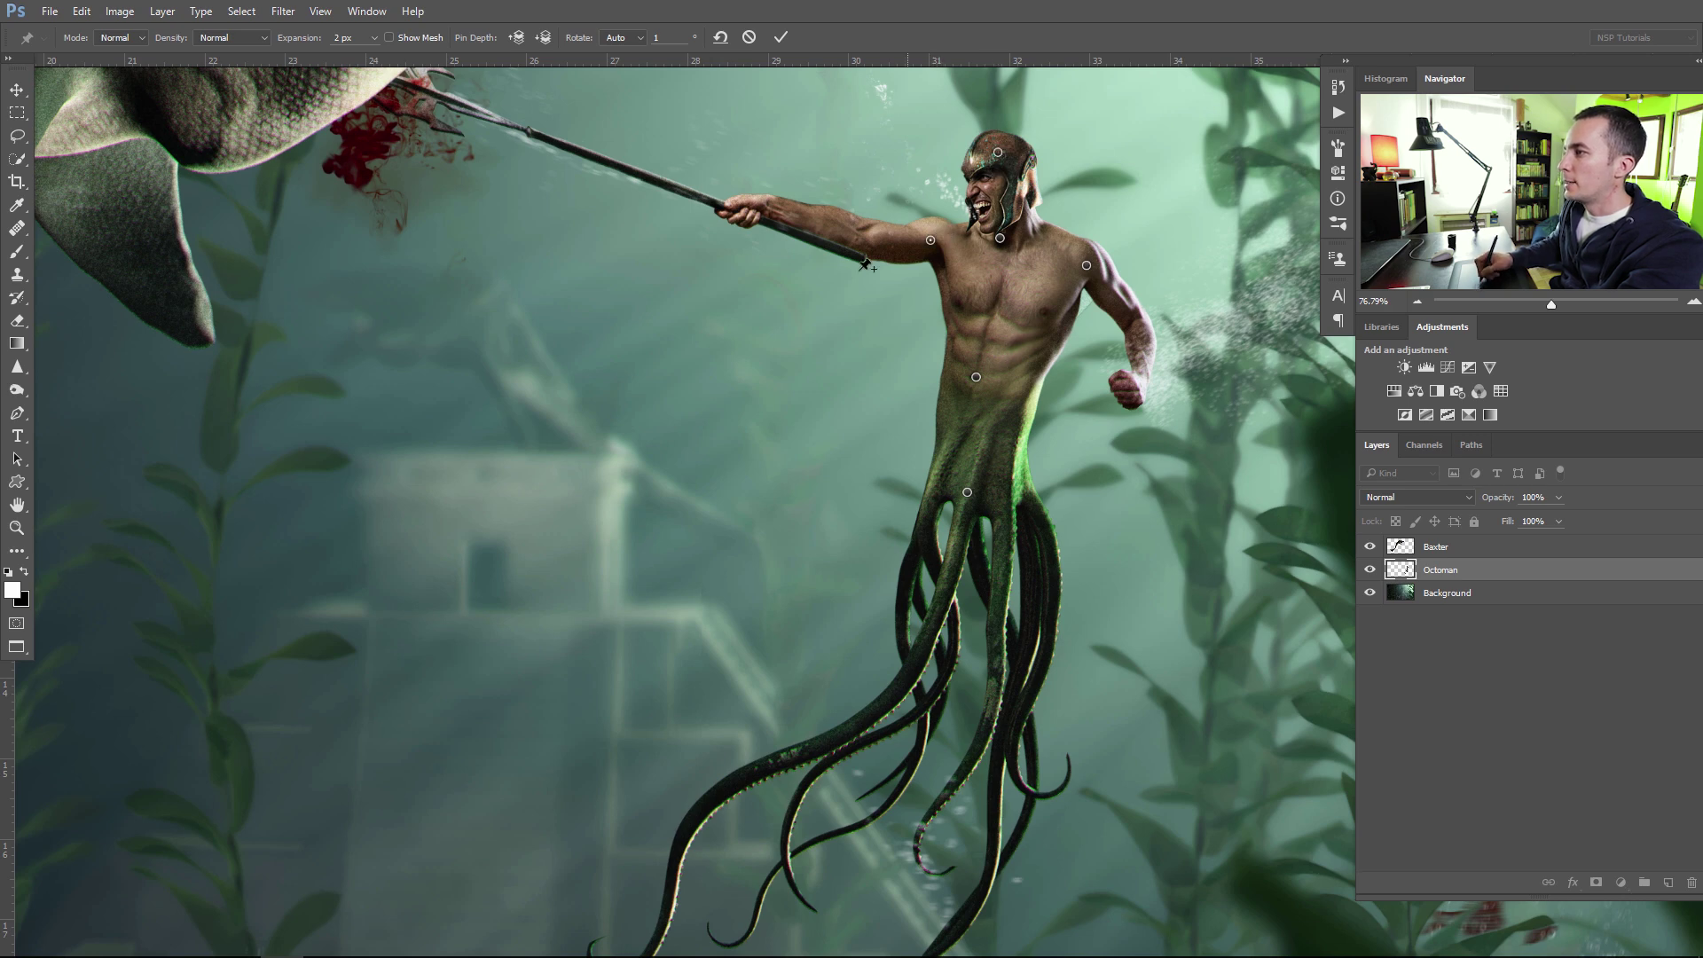
drag(866, 264, 854, 352)
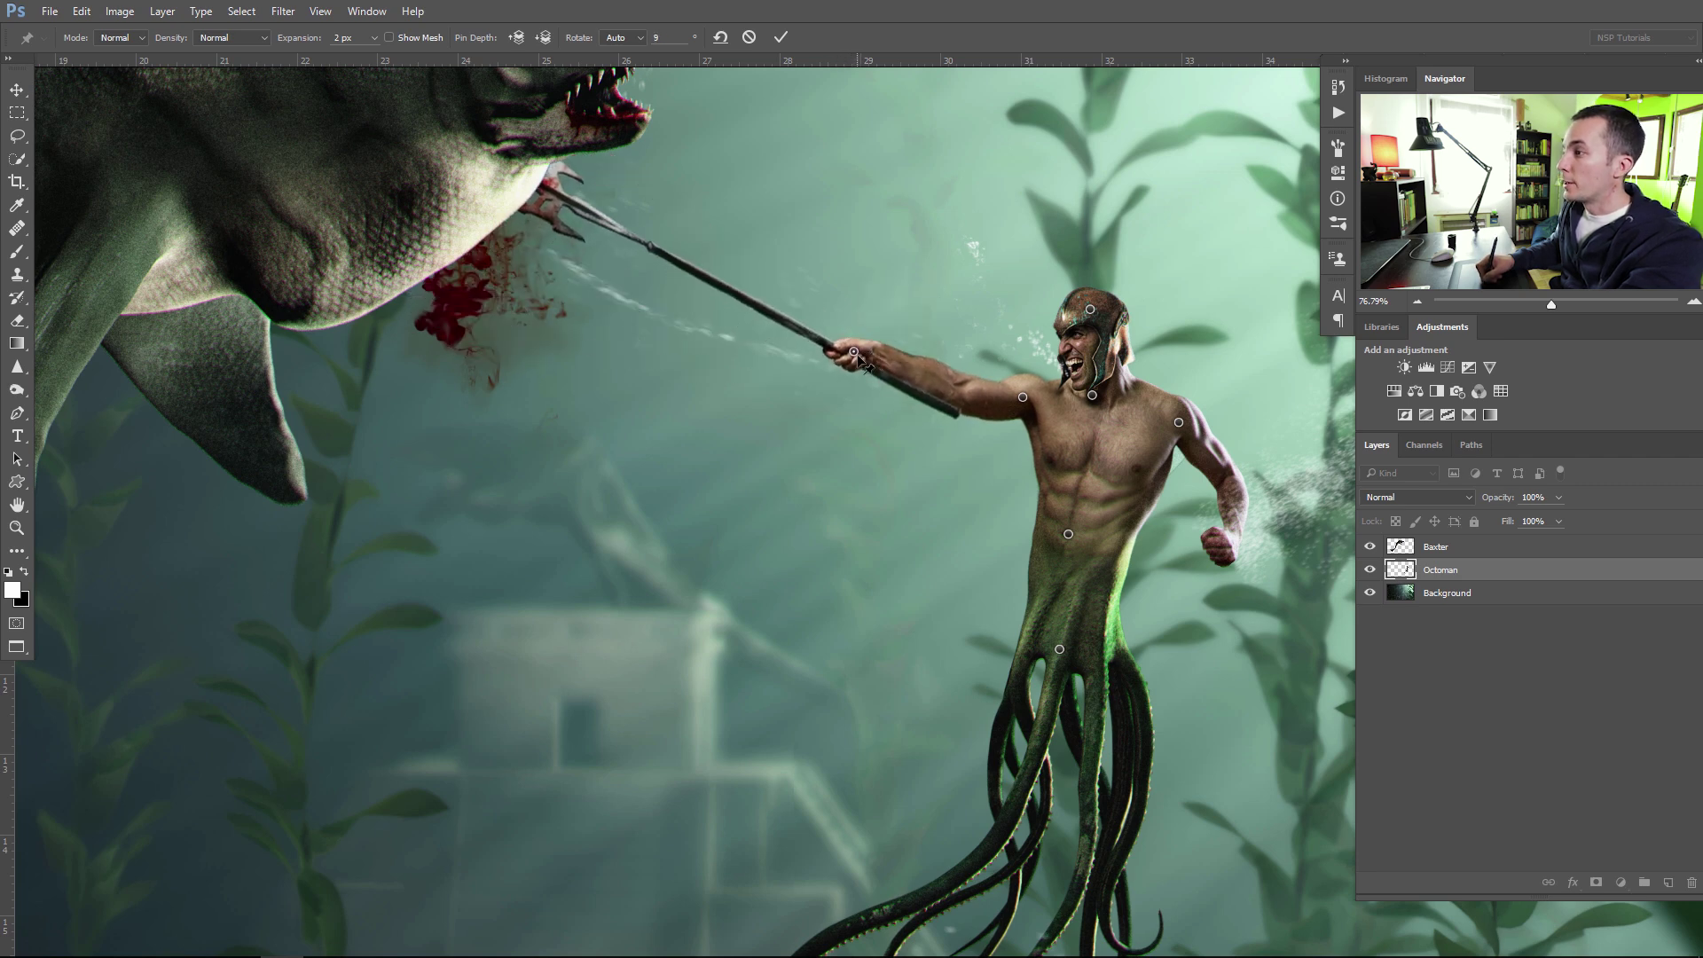
alt+click(854, 353)
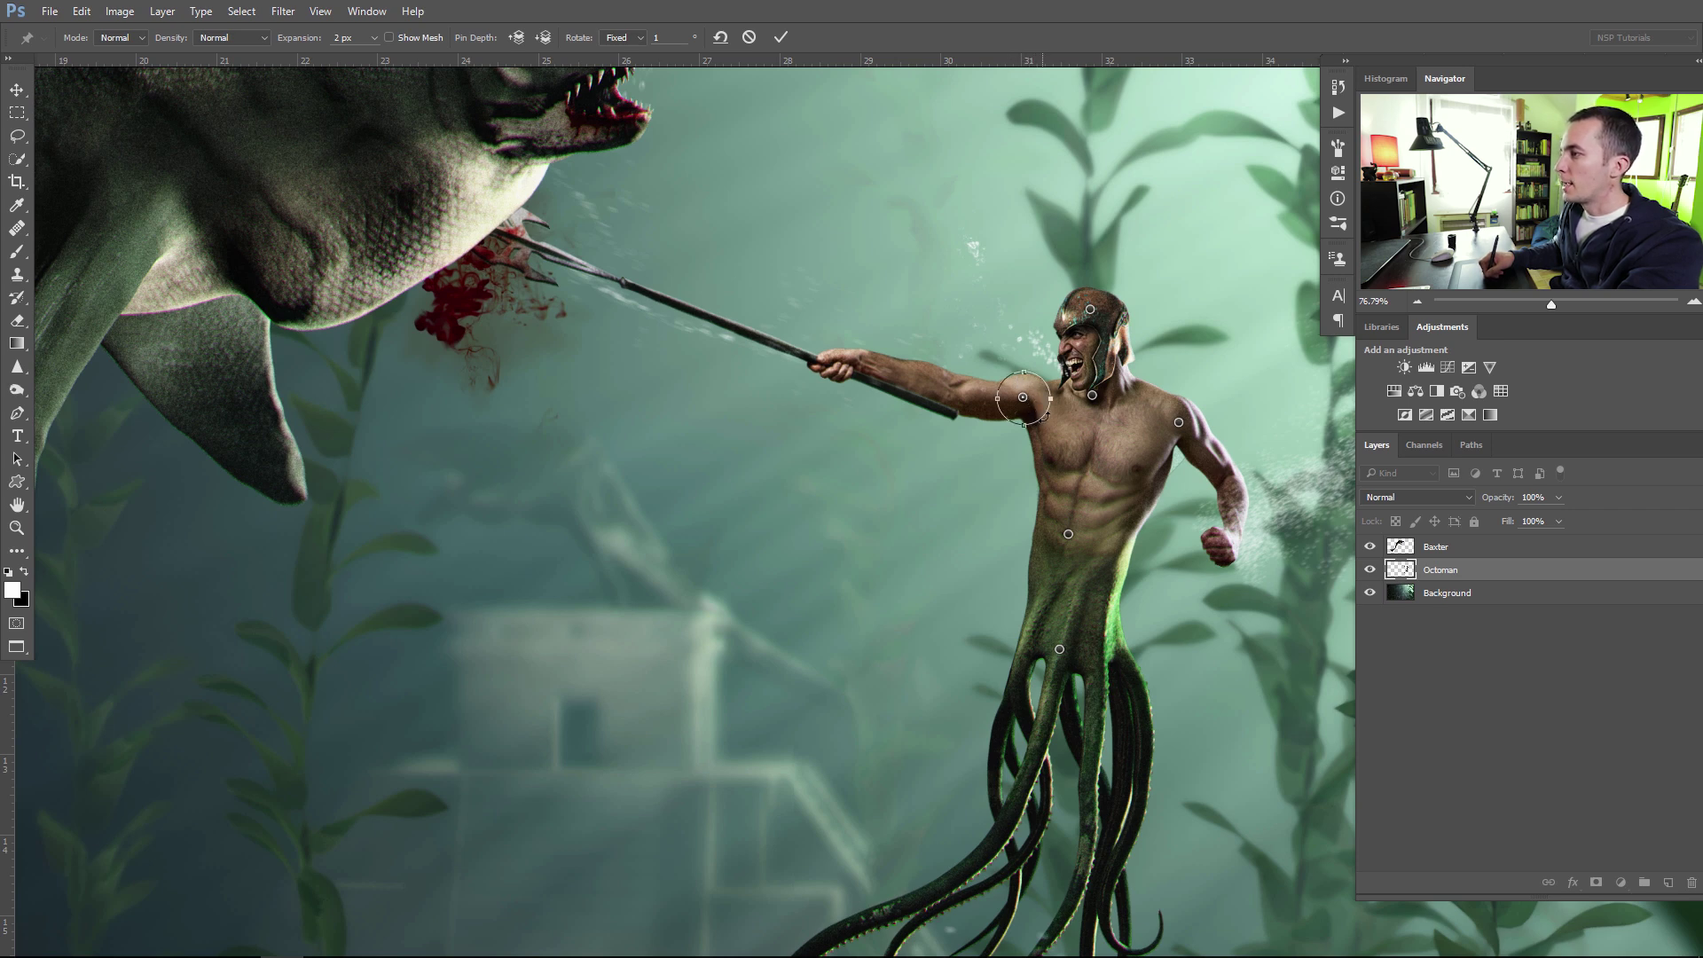
- Rotate both shoulder pins to raise the spear arm and turn the right arm slightly
mouse_move(1045, 415)
mouse_down()
mouse_move(1029, 425)
mouse_move(1053, 395)
mouse_up()
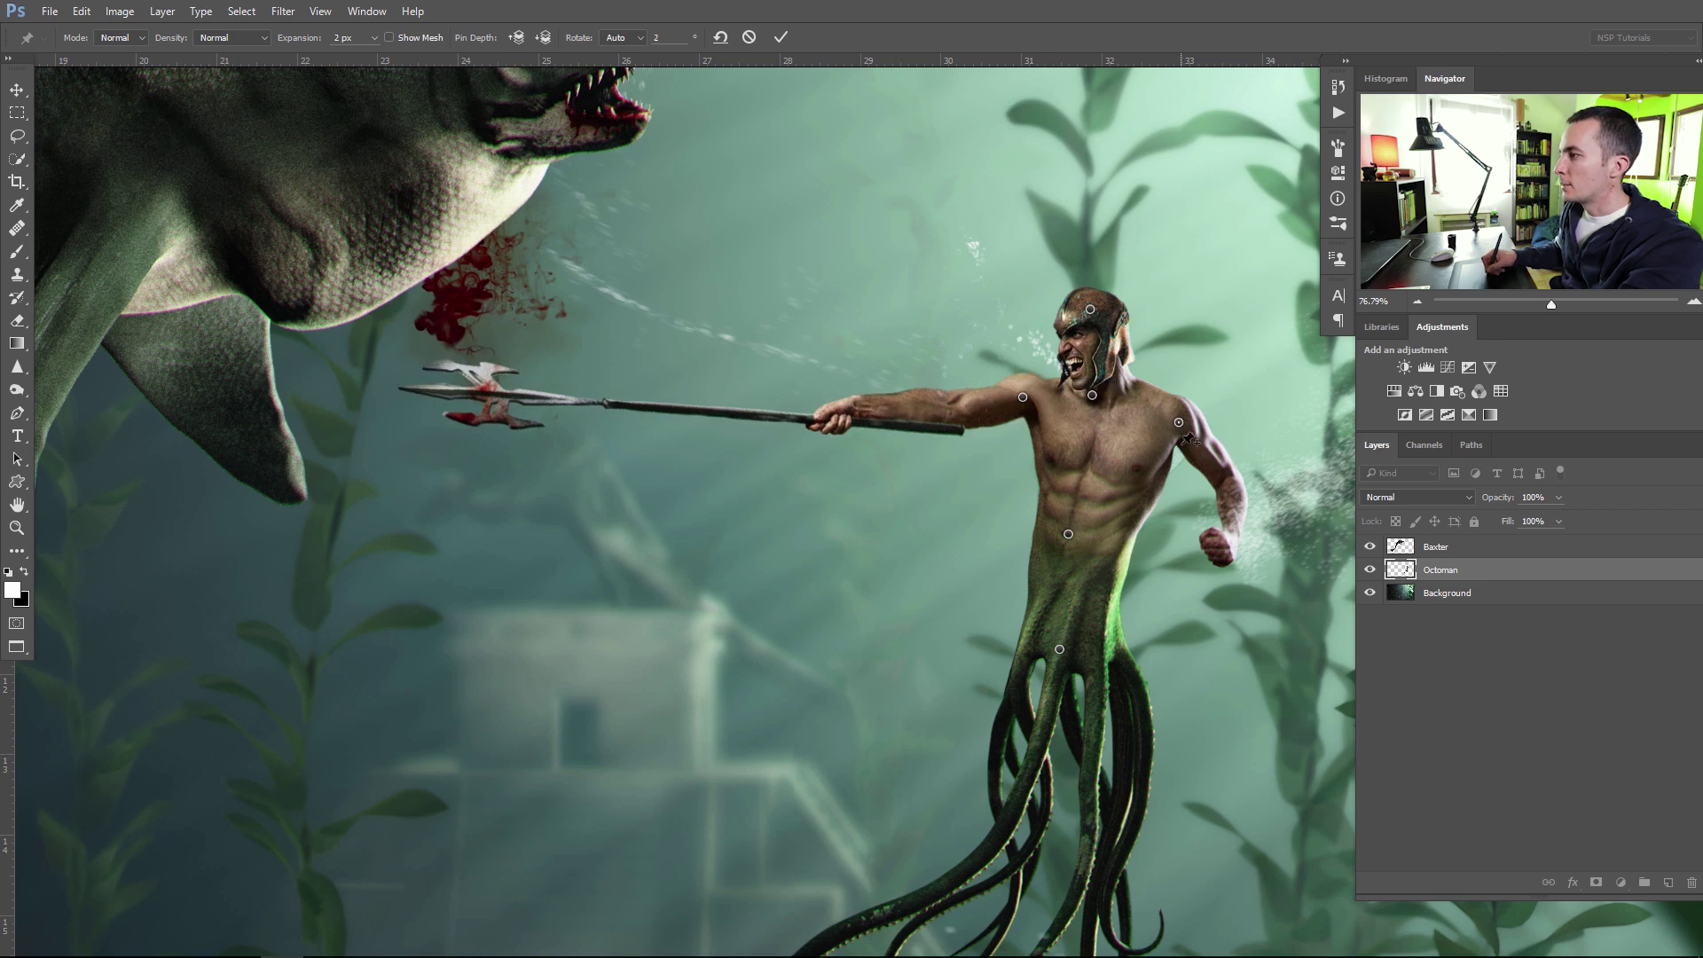
click(1178, 424)
drag(1197, 403, 1171, 395)
- Pin Octoman's left and right tentacles, replacing a misplaced left pin
scroll(1165, 516, down, 4)
drag(1091, 511, 1017, 467)
click(903, 739)
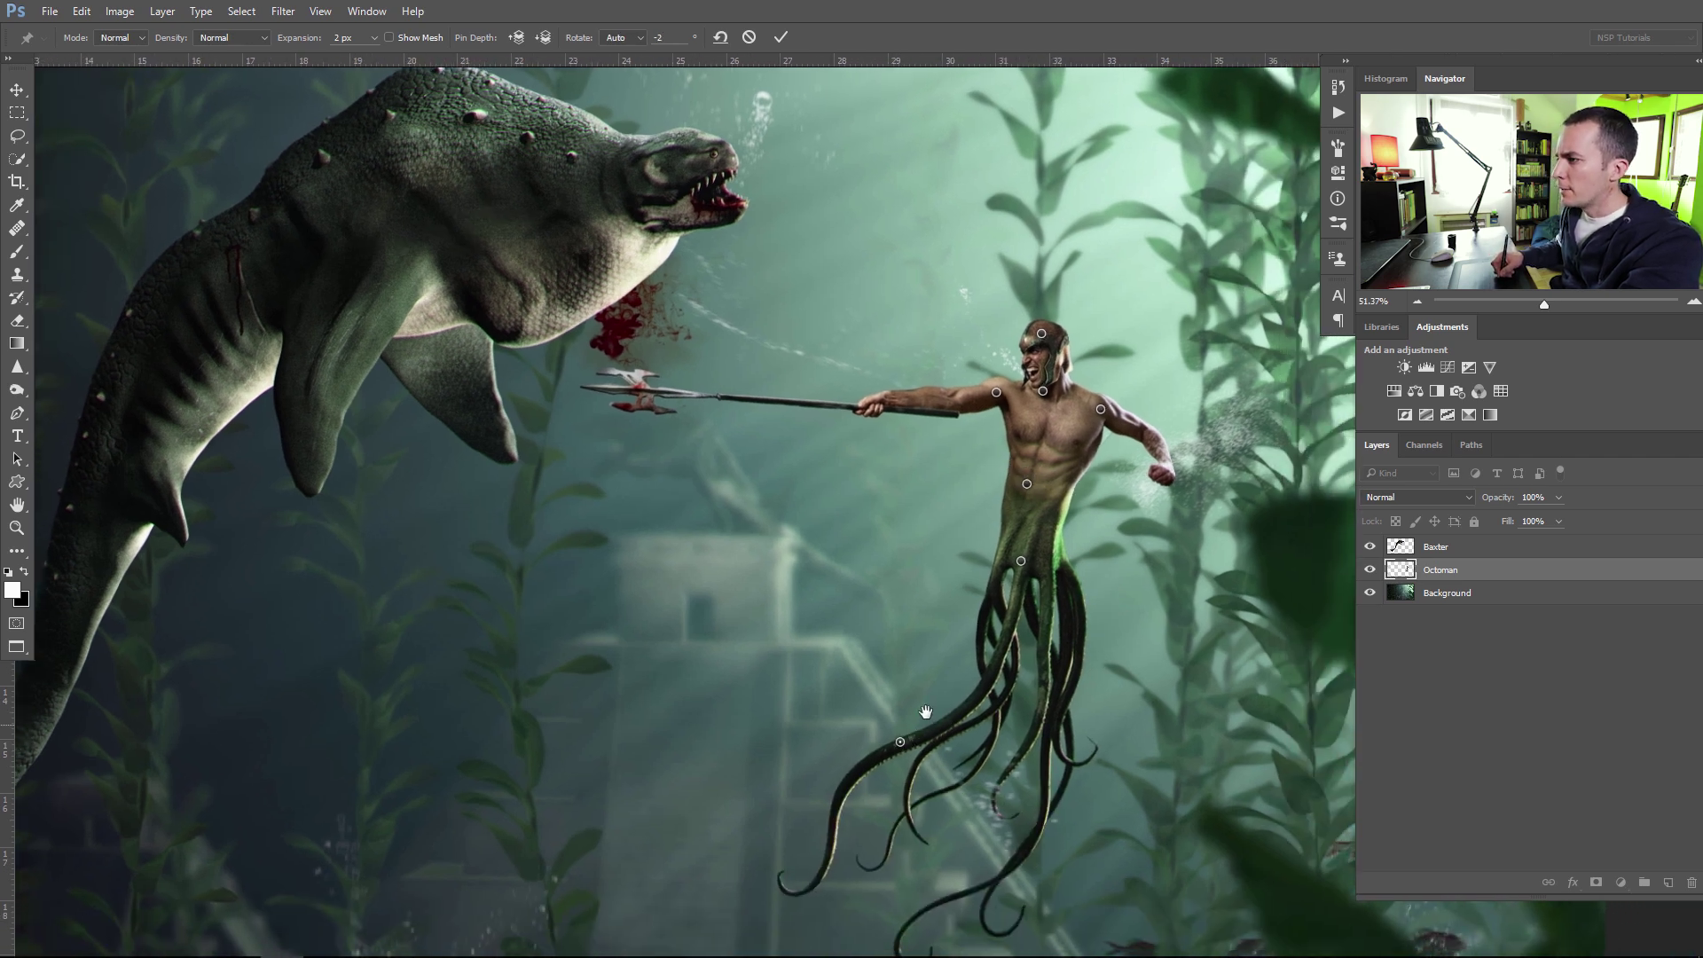
drag(904, 738, 903, 580)
alt+click(875, 602)
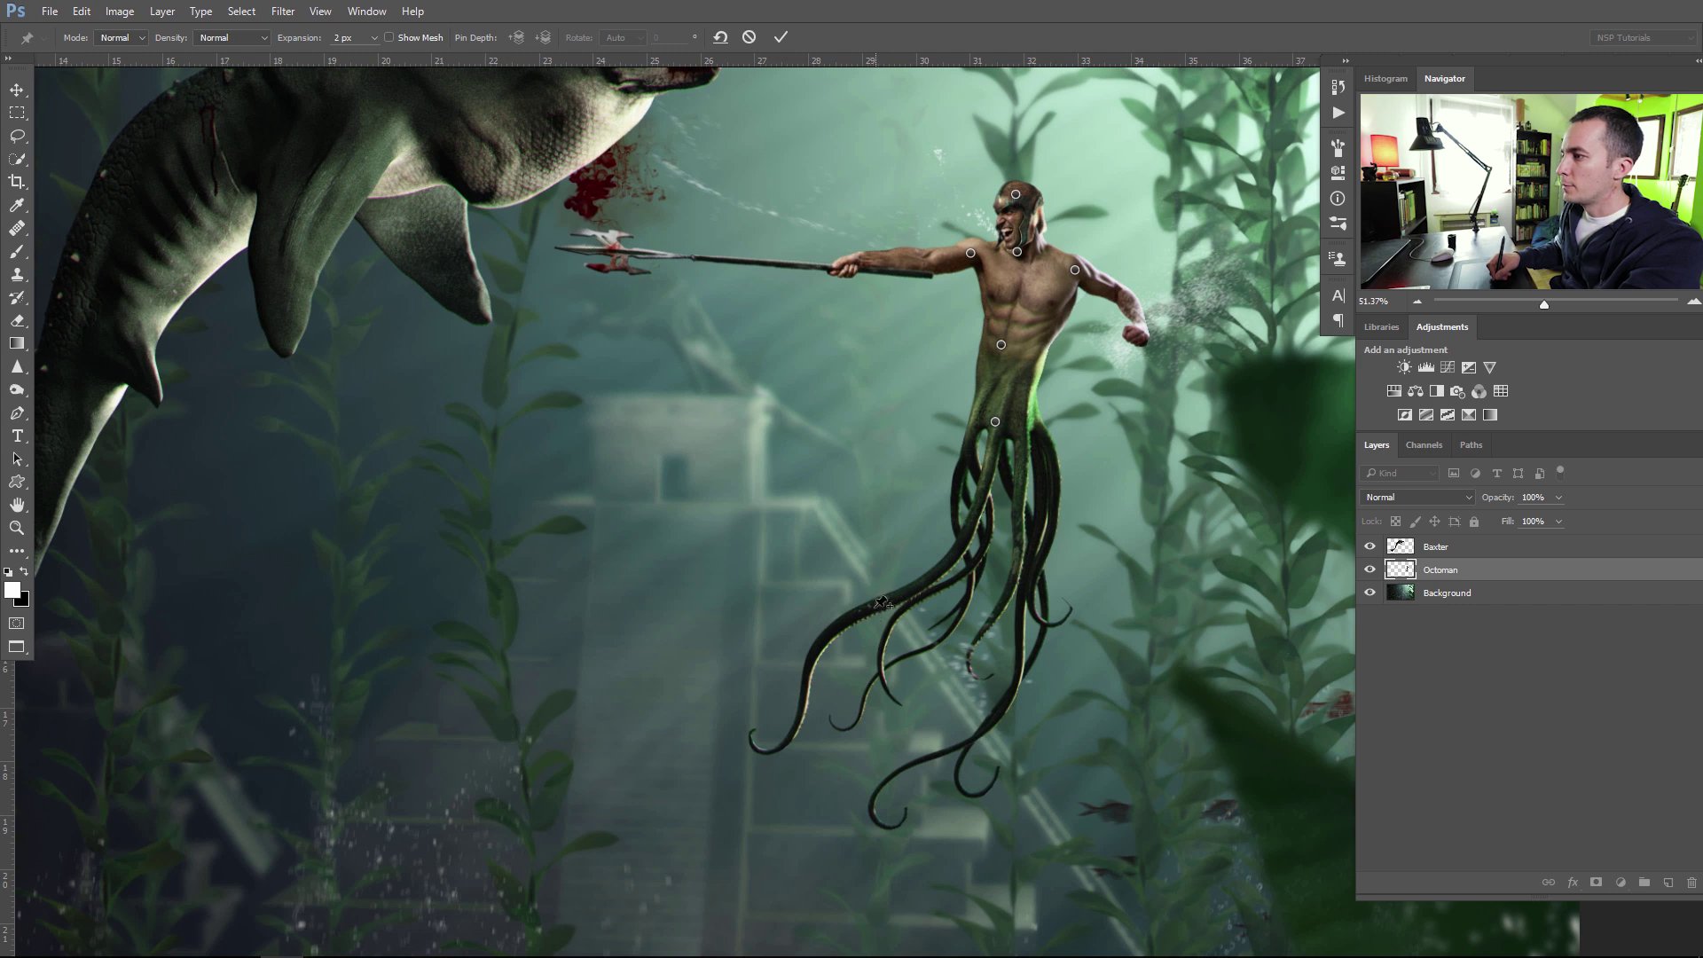
click(874, 604)
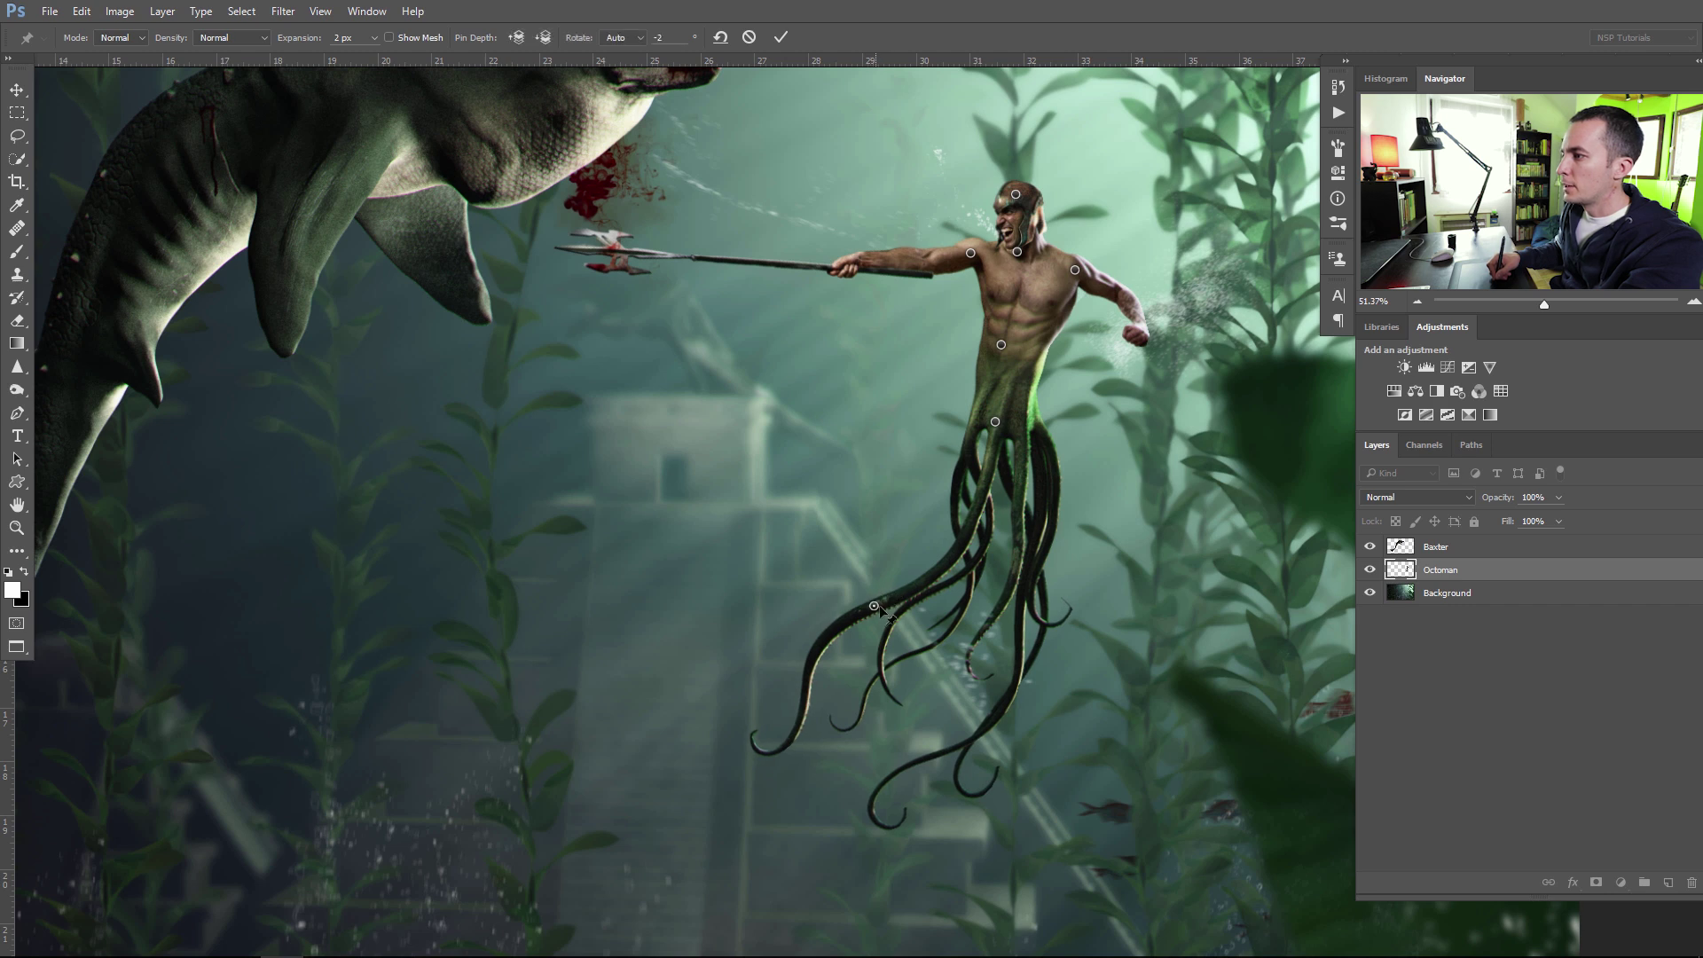
click(1020, 609)
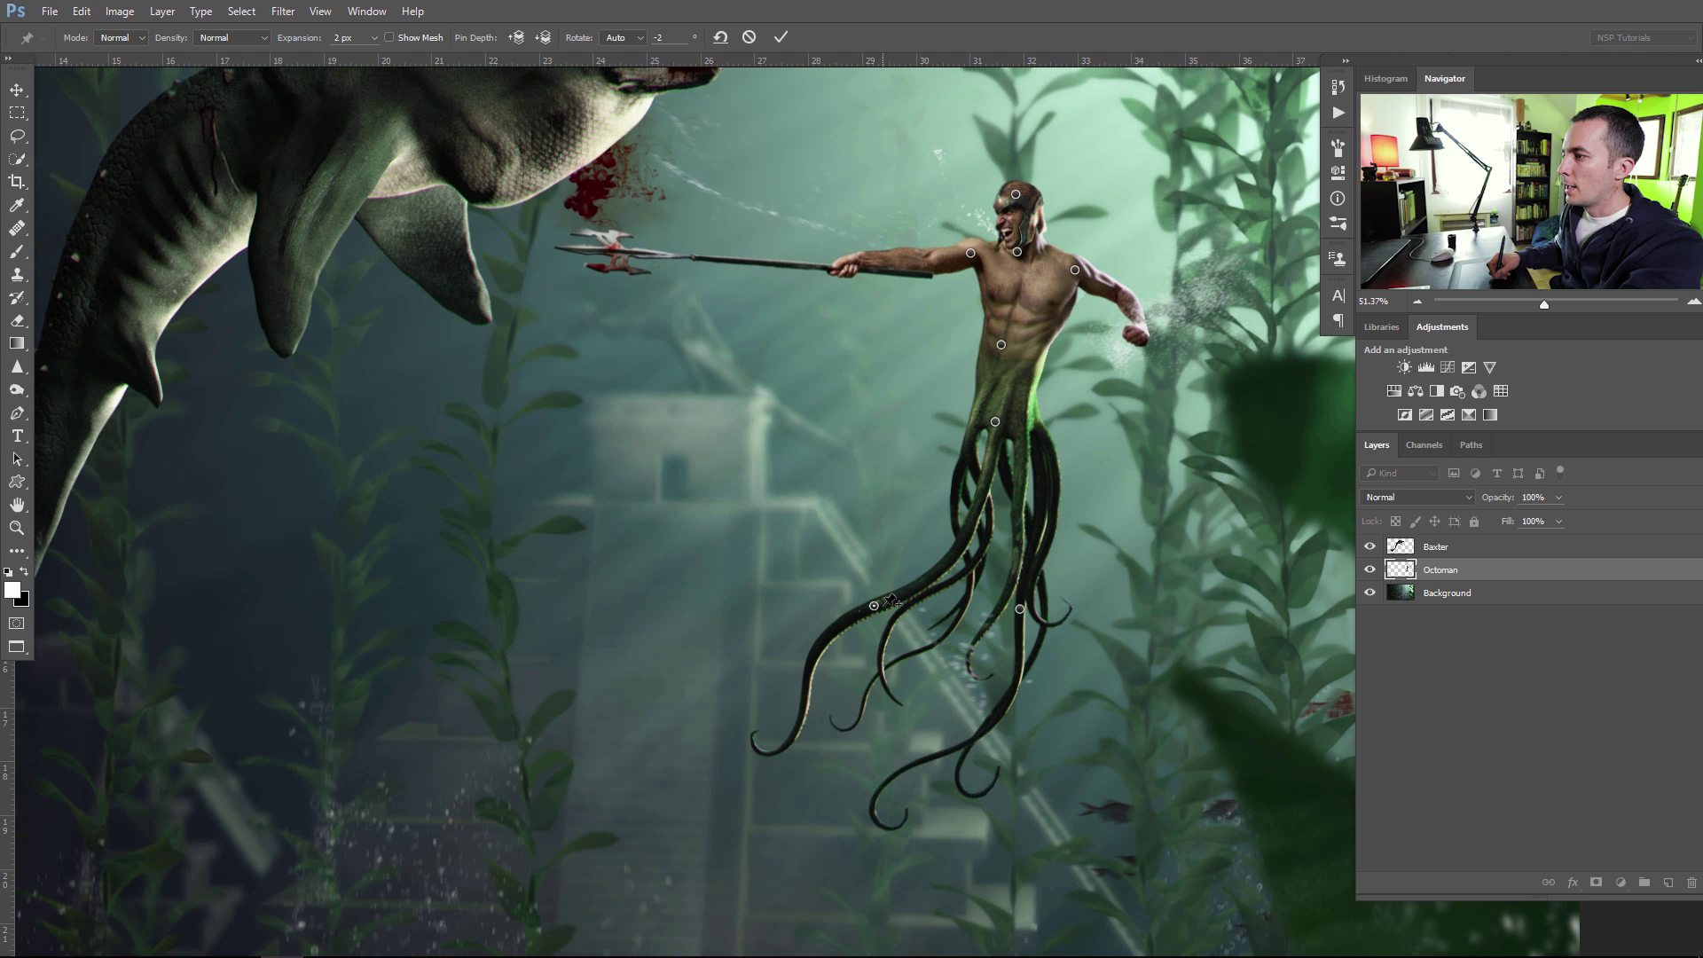
- Rotate the right tentacle pin to -45 degrees so the tentacles spread apart
mouse_move(890, 602)
mouse_down()
mouse_move(882, 572)
mouse_move(912, 605)
mouse_up()
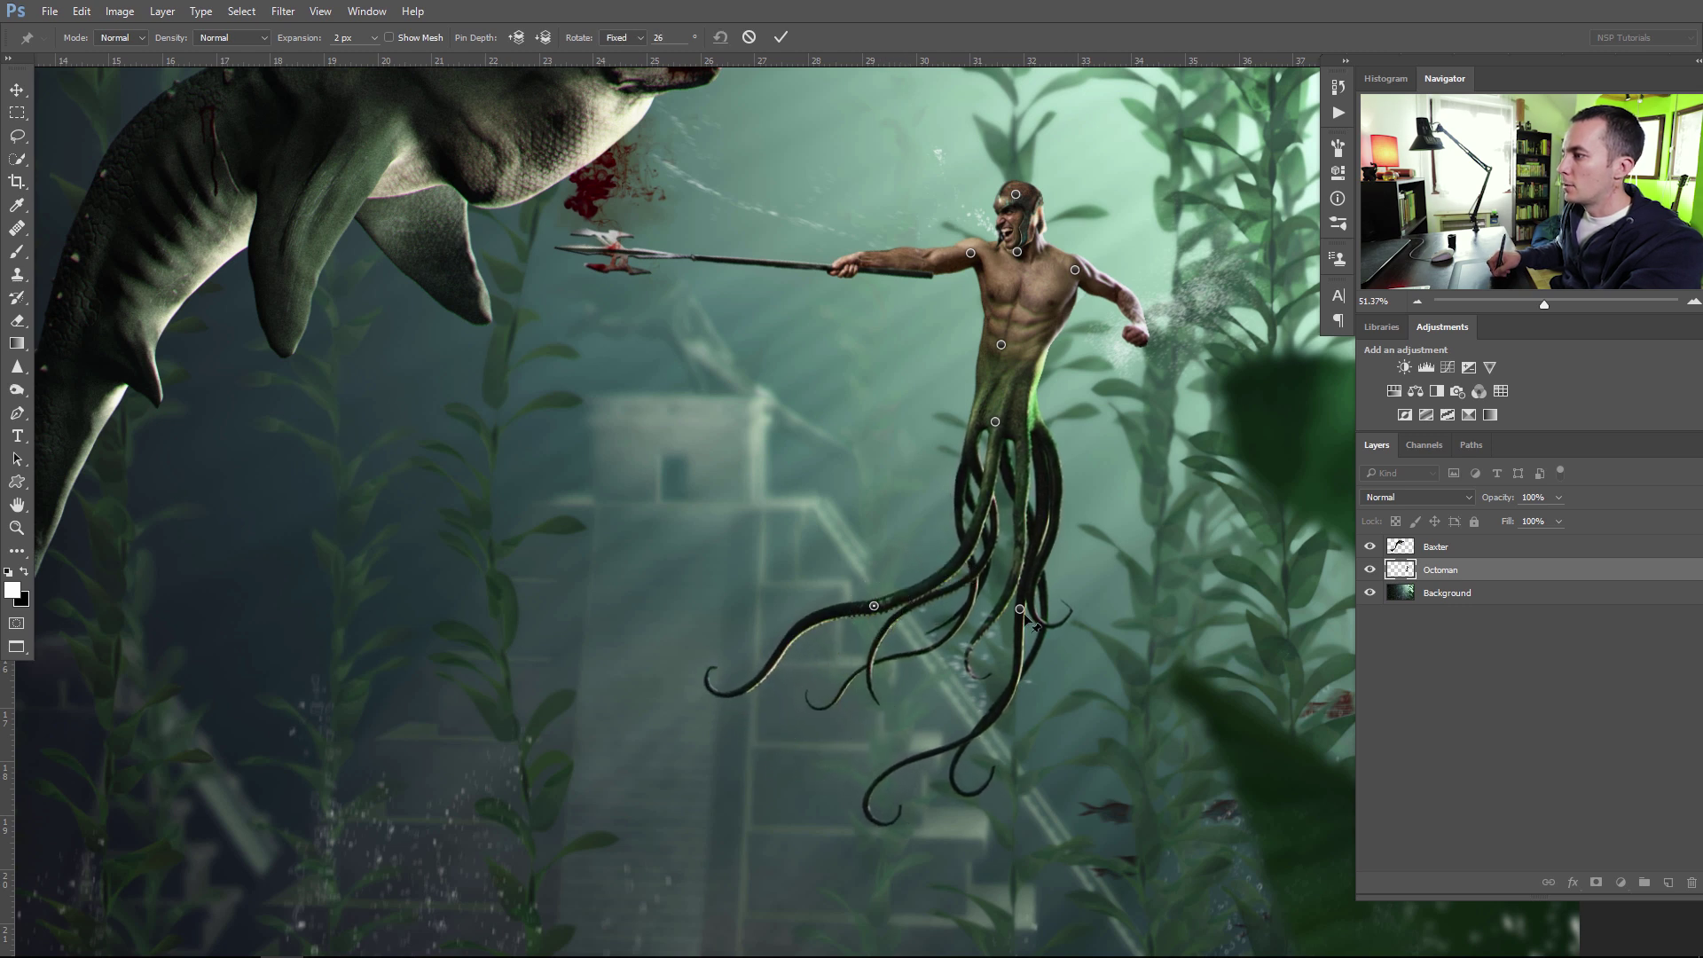
mouse_move(1041, 590)
mouse_down()
mouse_move(1053, 601)
mouse_move(1028, 575)
mouse_up()
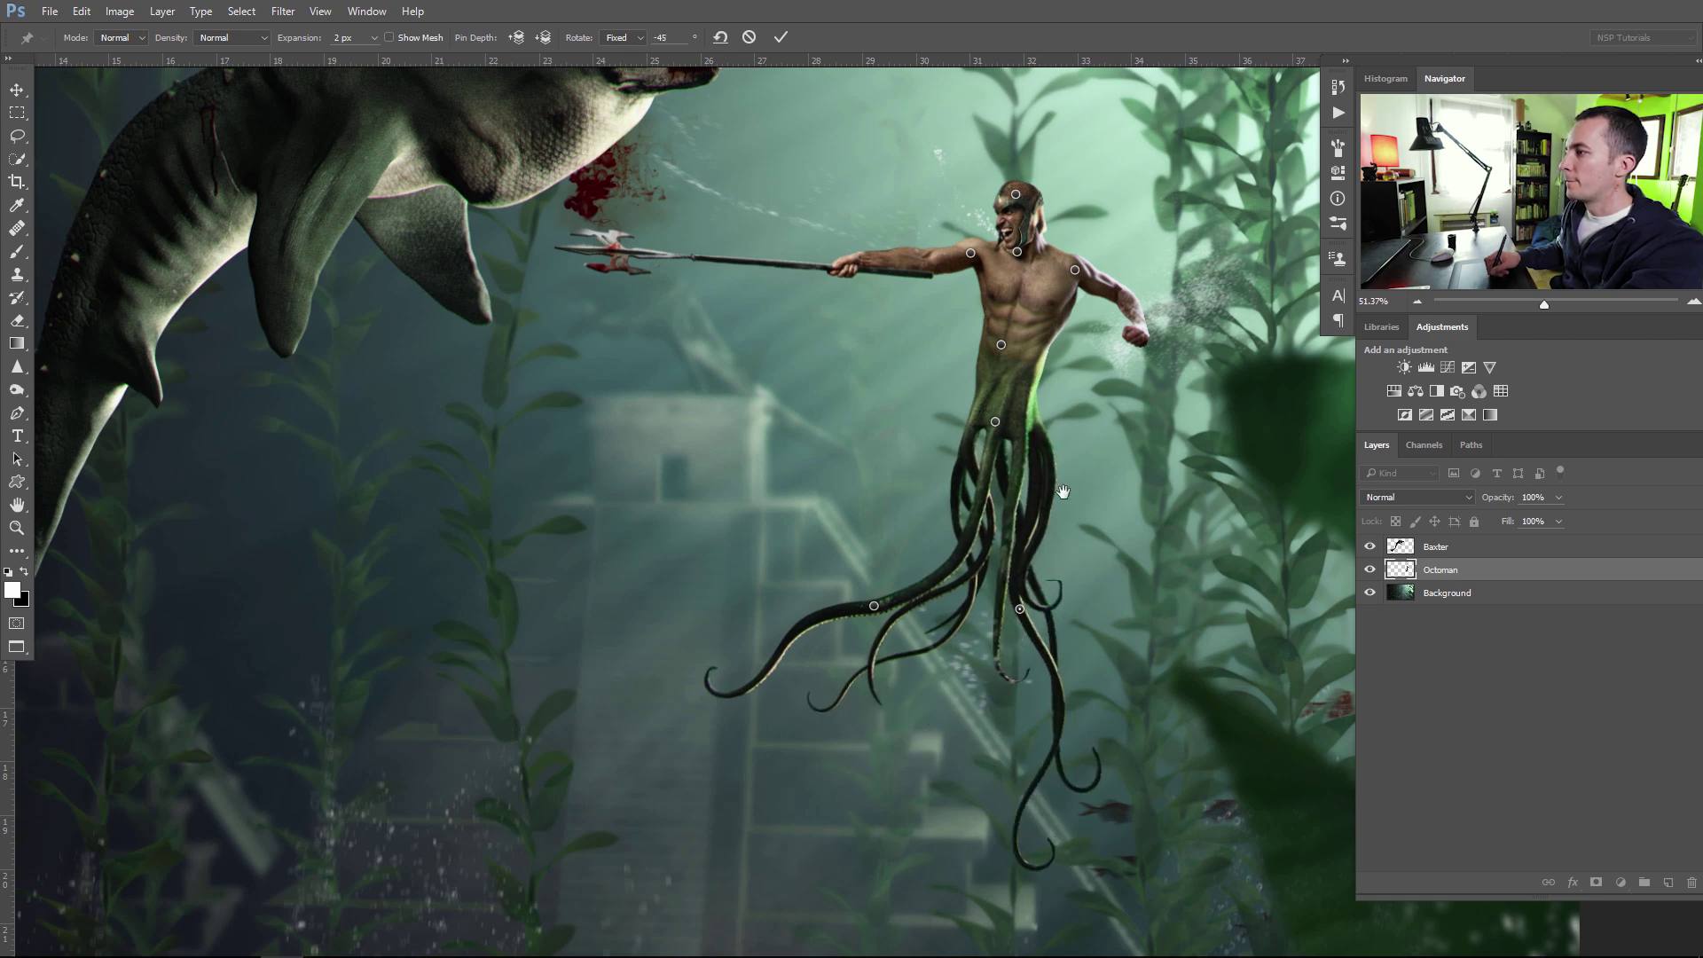
drag(1052, 451, 1030, 612)
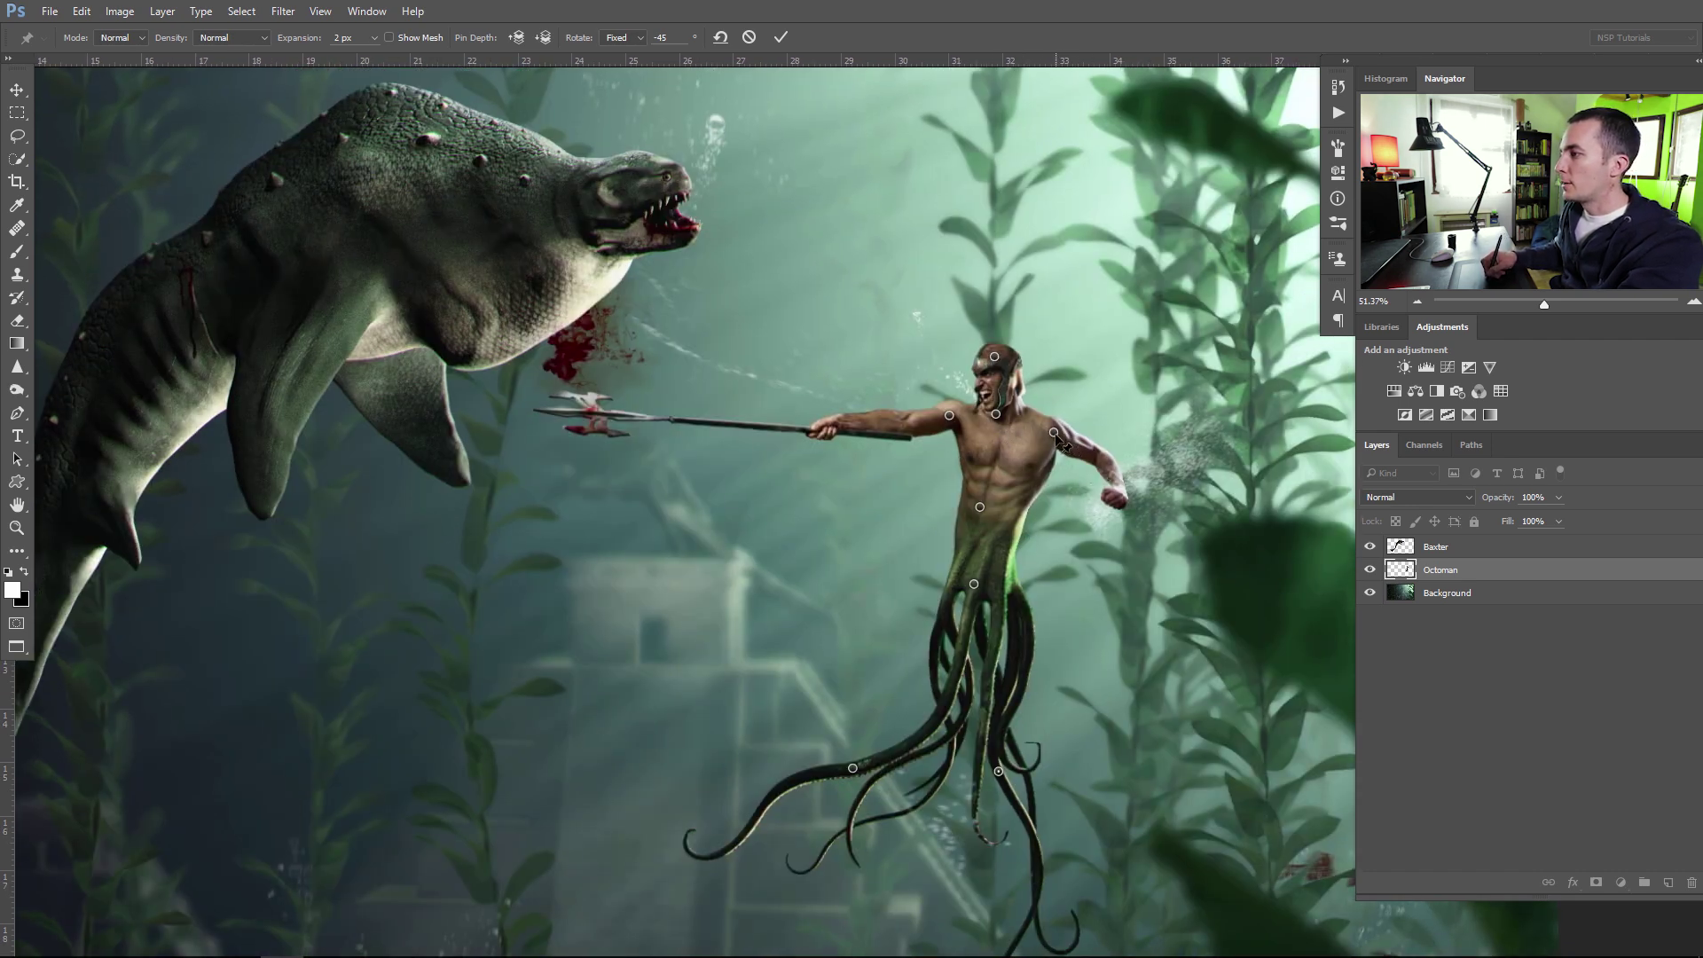
- Angle the spear arm upward into Baxter's belly, test pin depth, and remove the shoulder pin
drag(1088, 417, 1091, 519)
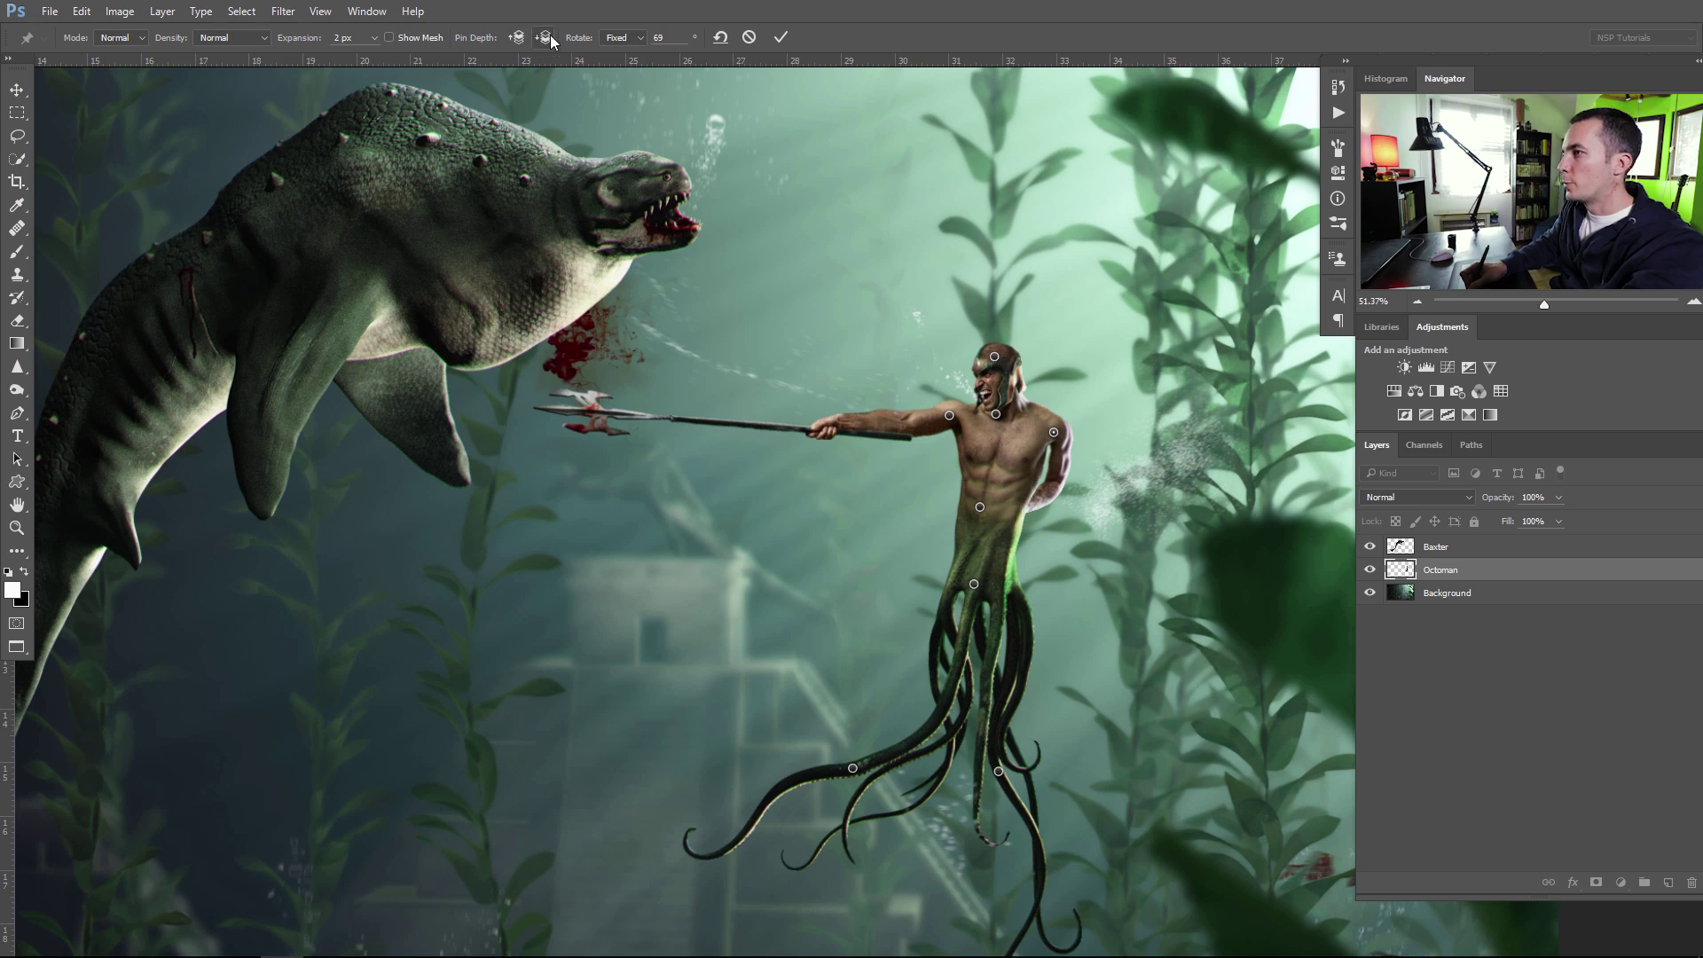
click(519, 44)
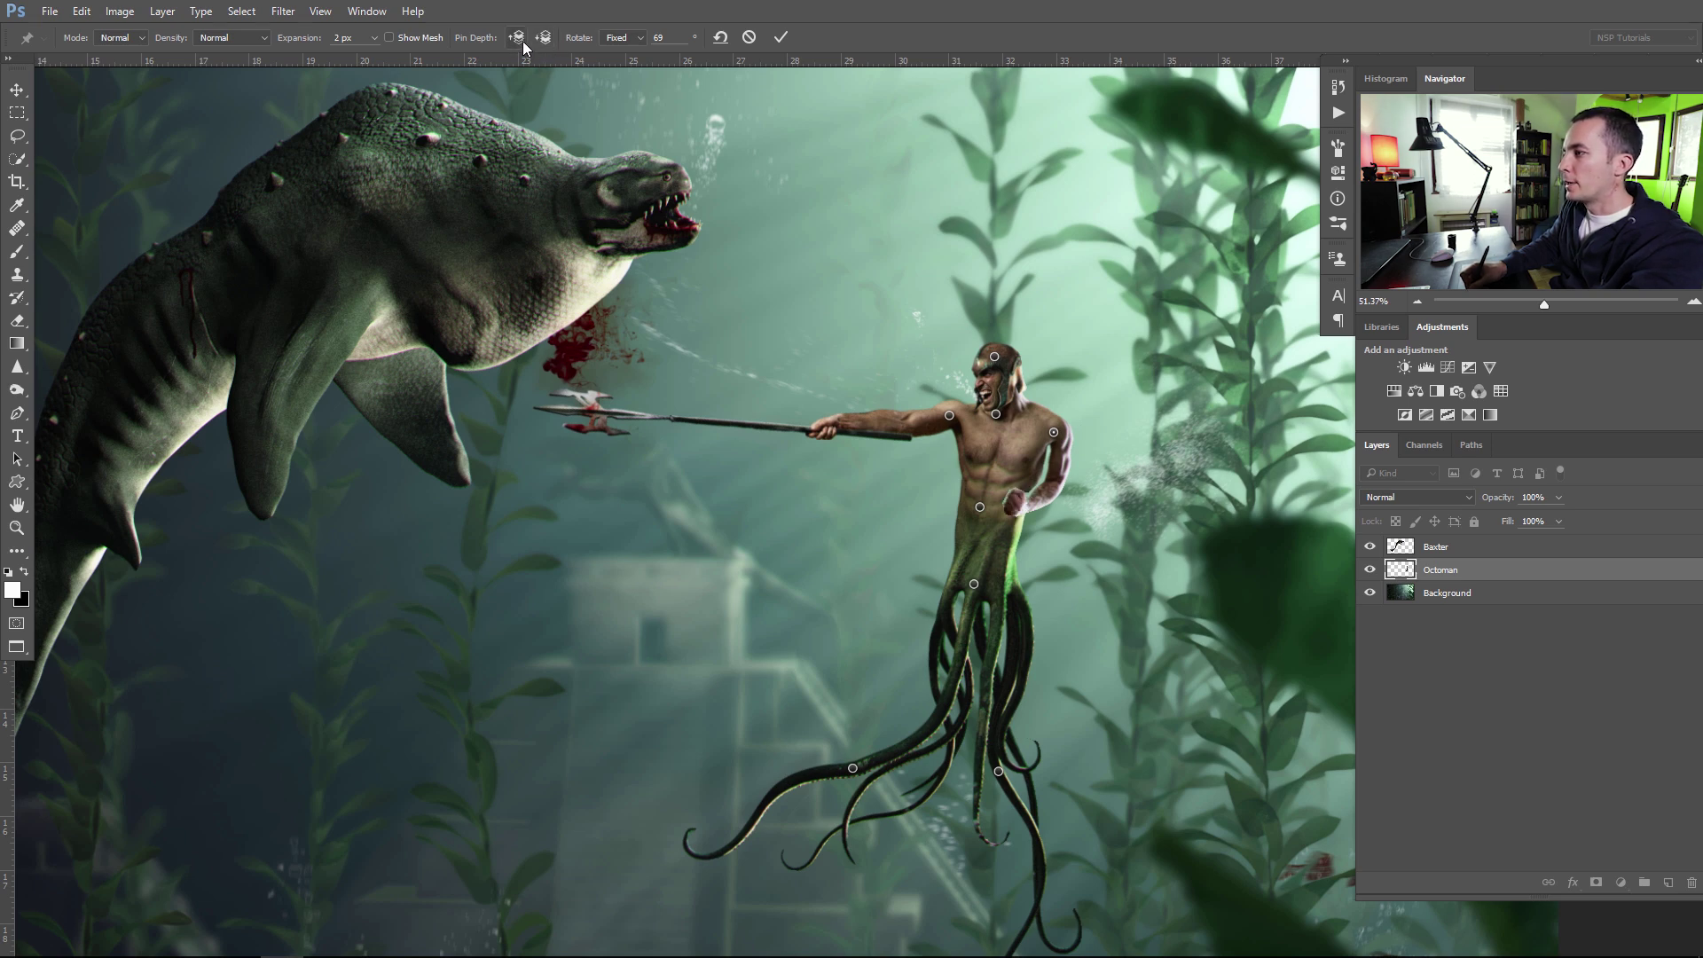
click(543, 40)
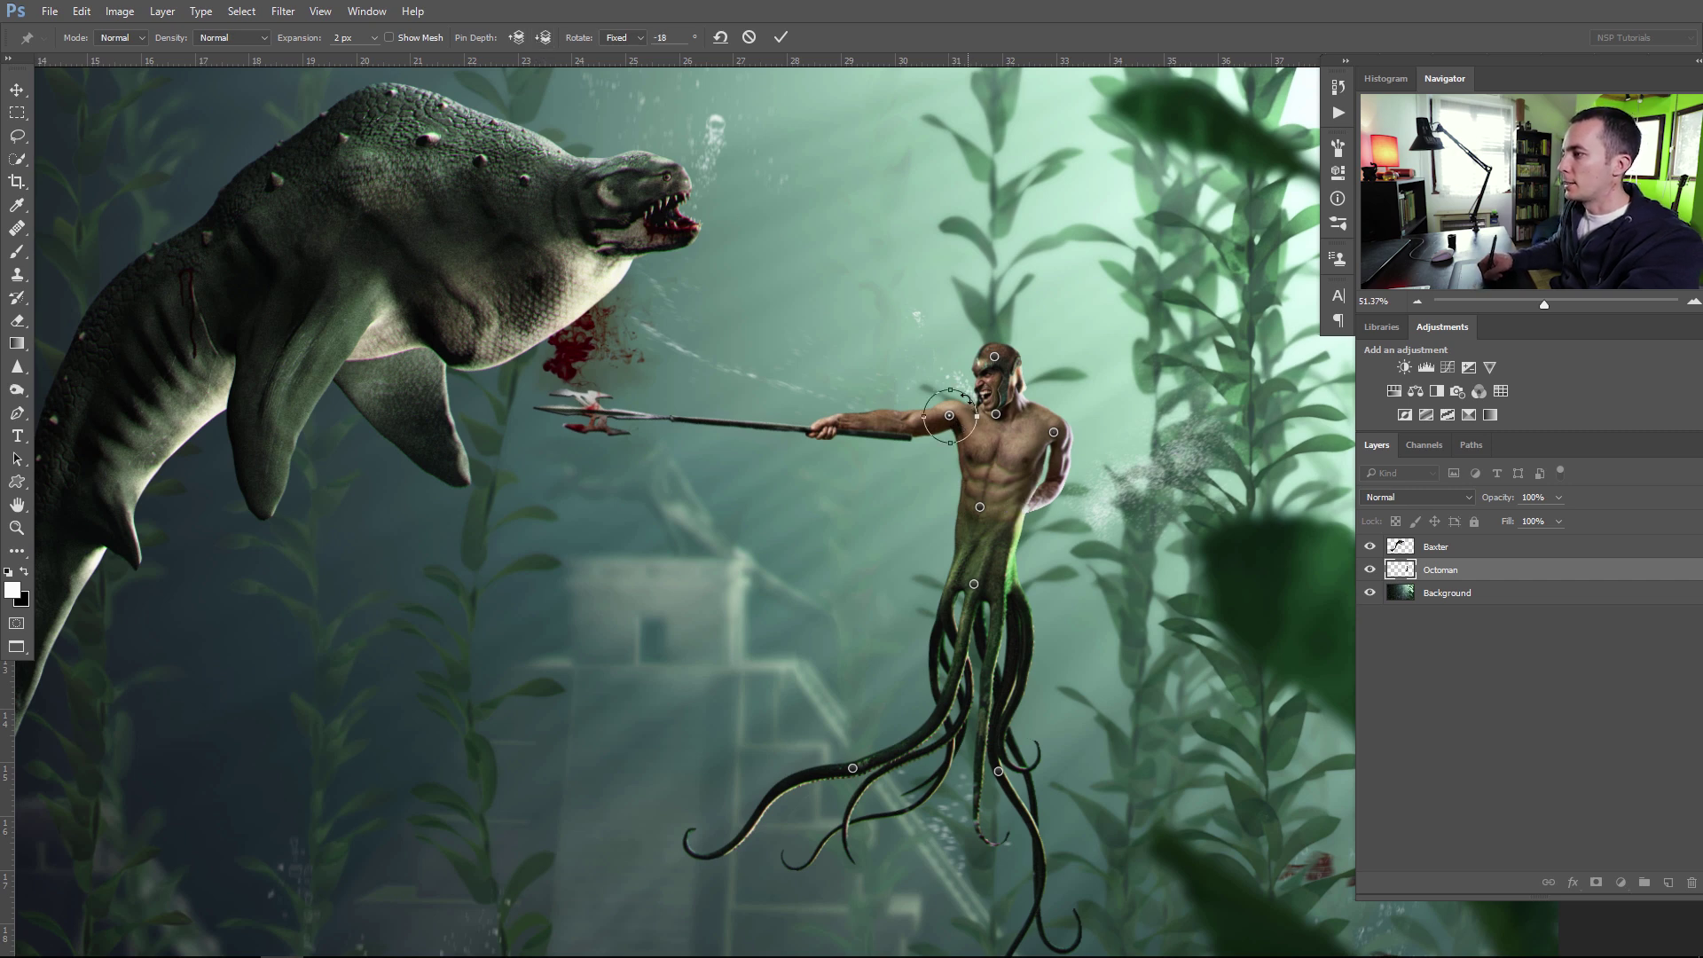
drag(972, 384, 1026, 323)
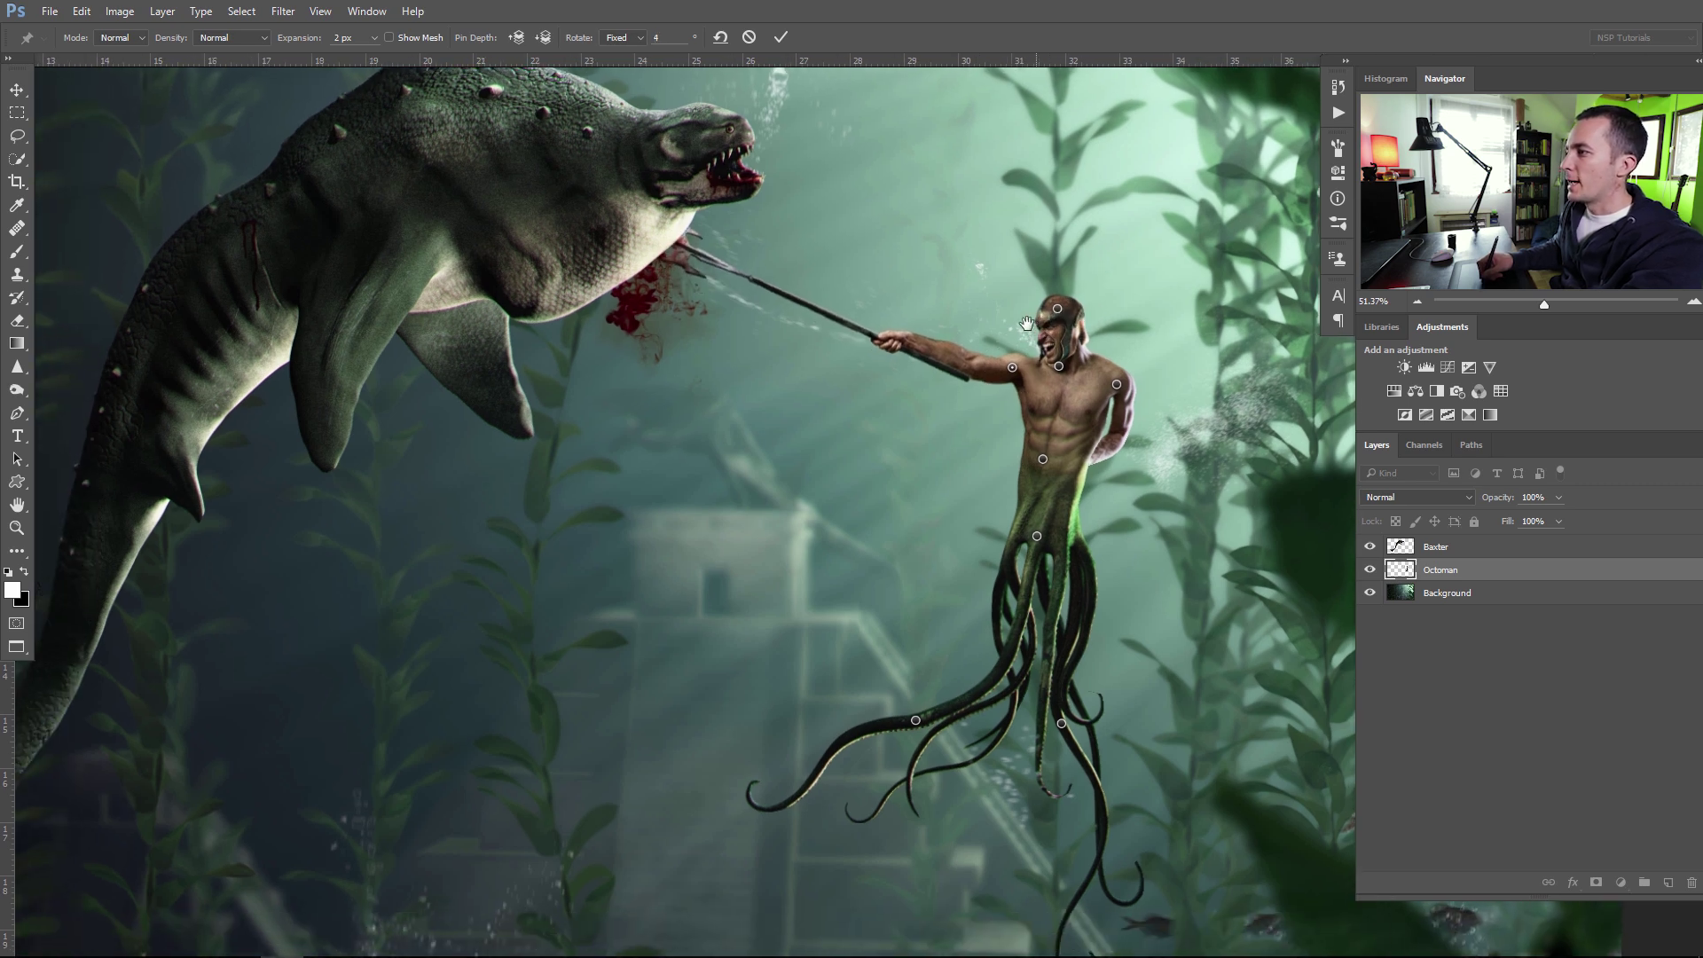
alt+click(1117, 387)
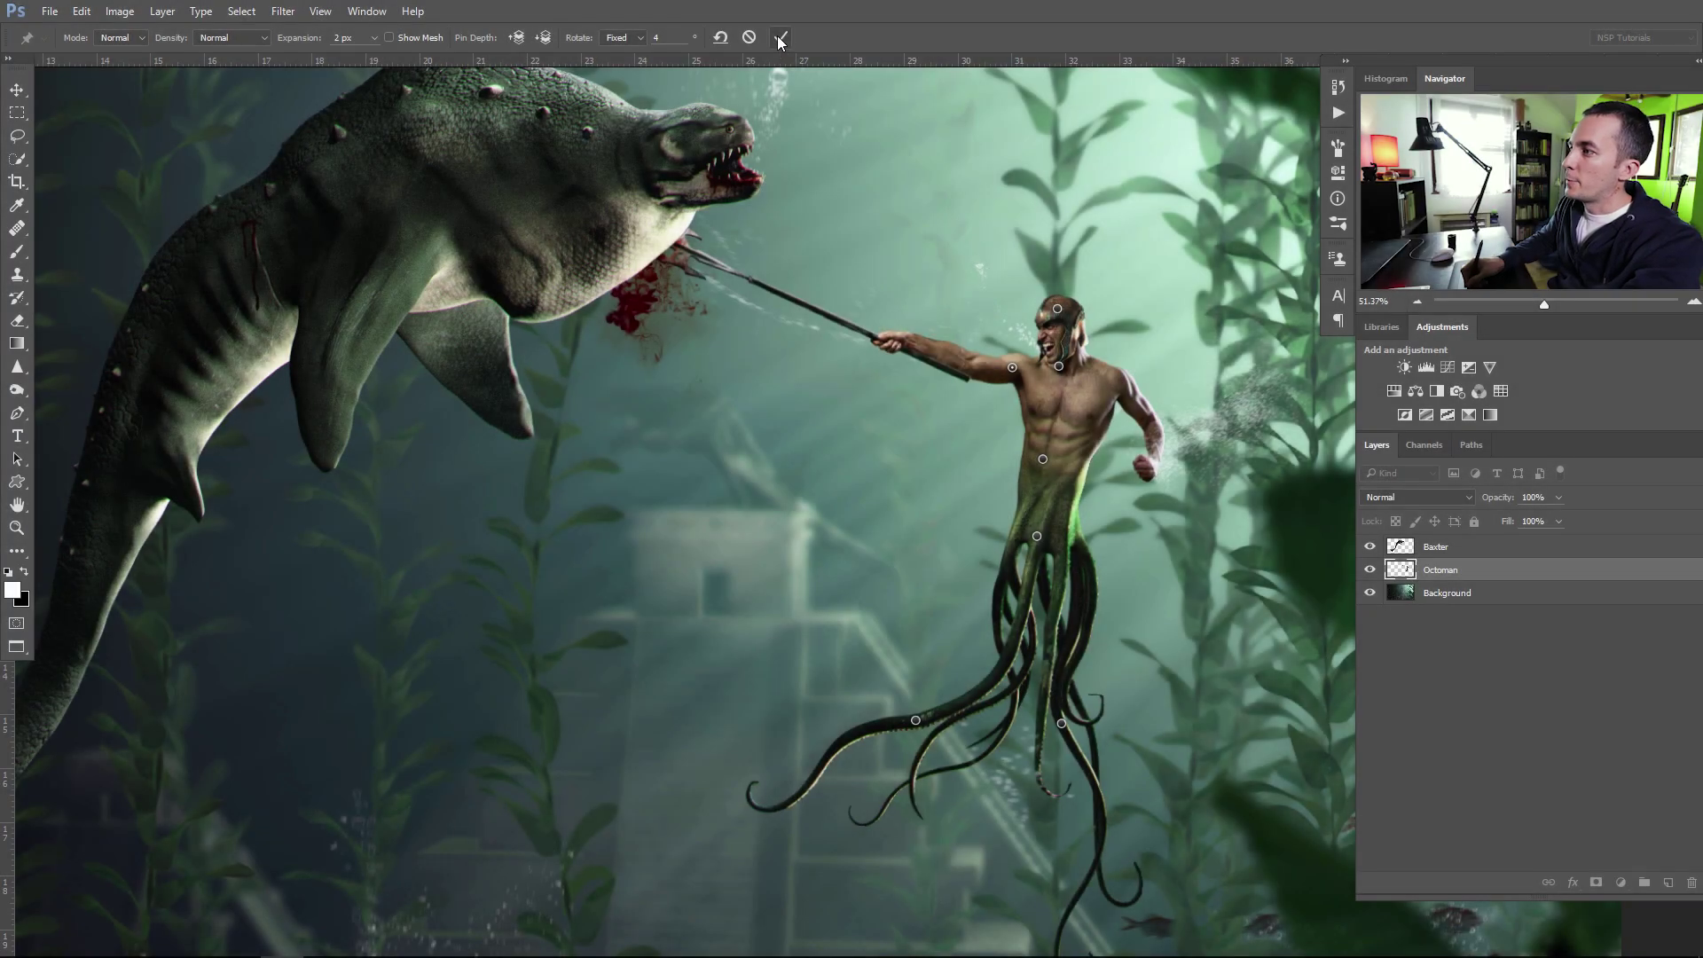
- Commit Octoman's Puppet Warp and toggle Ctrl+Z to compare it with the original
click(781, 37)
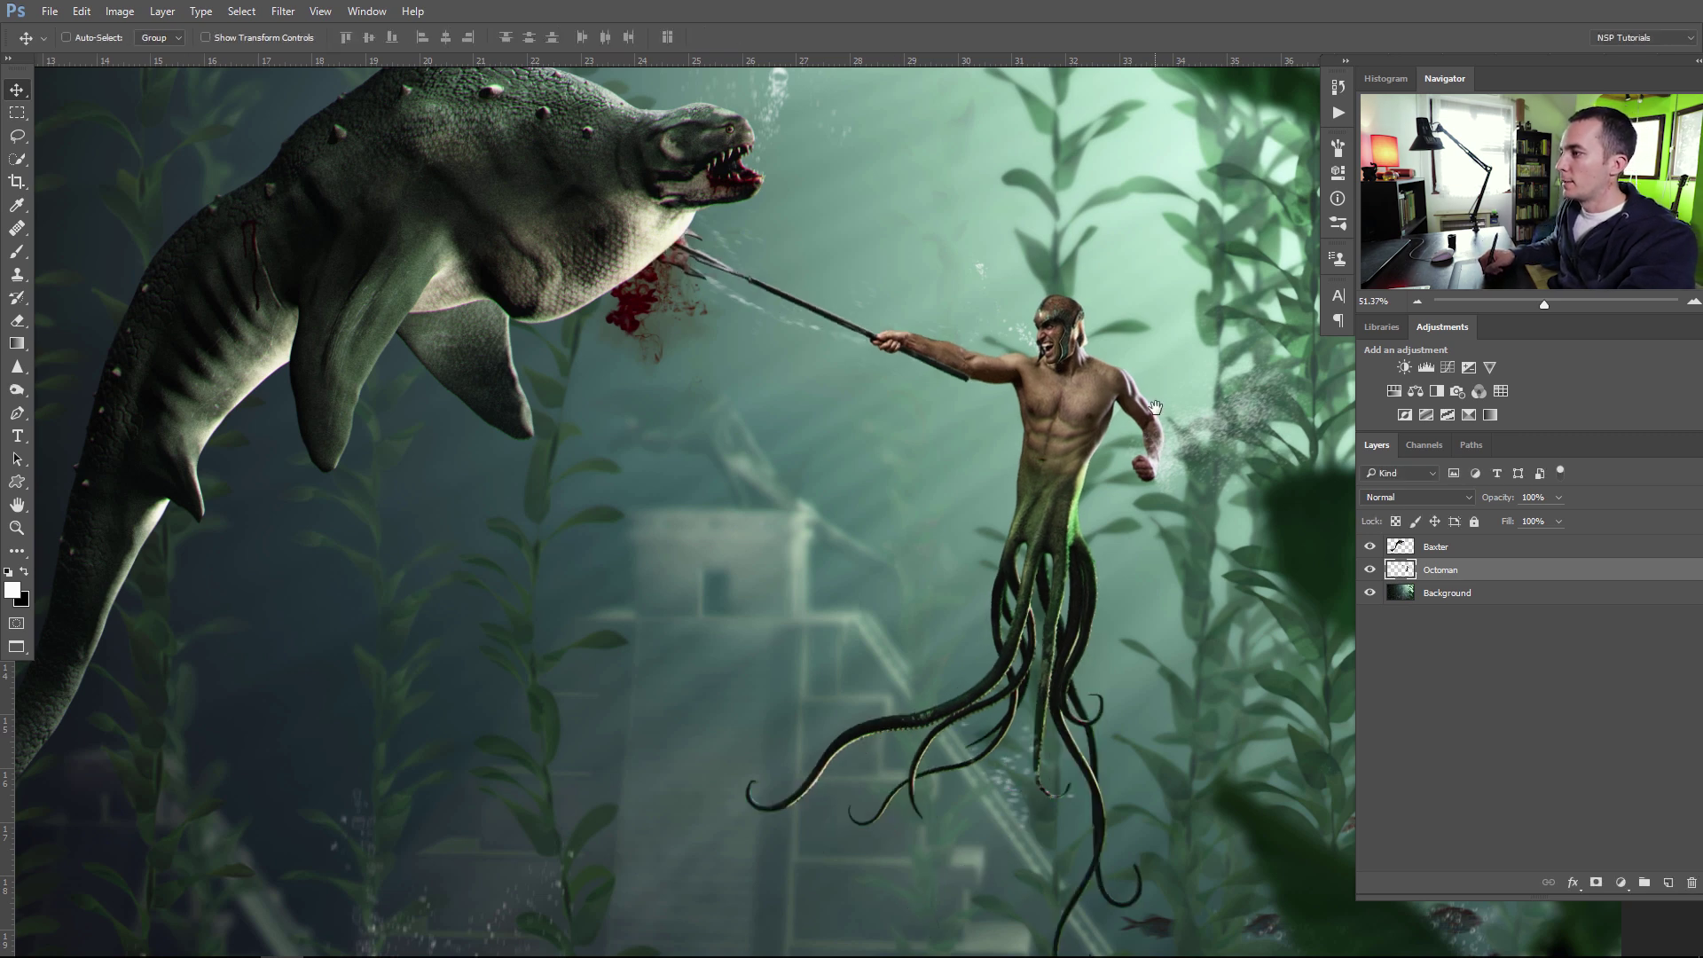
mouse_move(1155, 408)
mouse_down()
mouse_move(1128, 405)
mouse_move(1185, 407)
mouse_up()
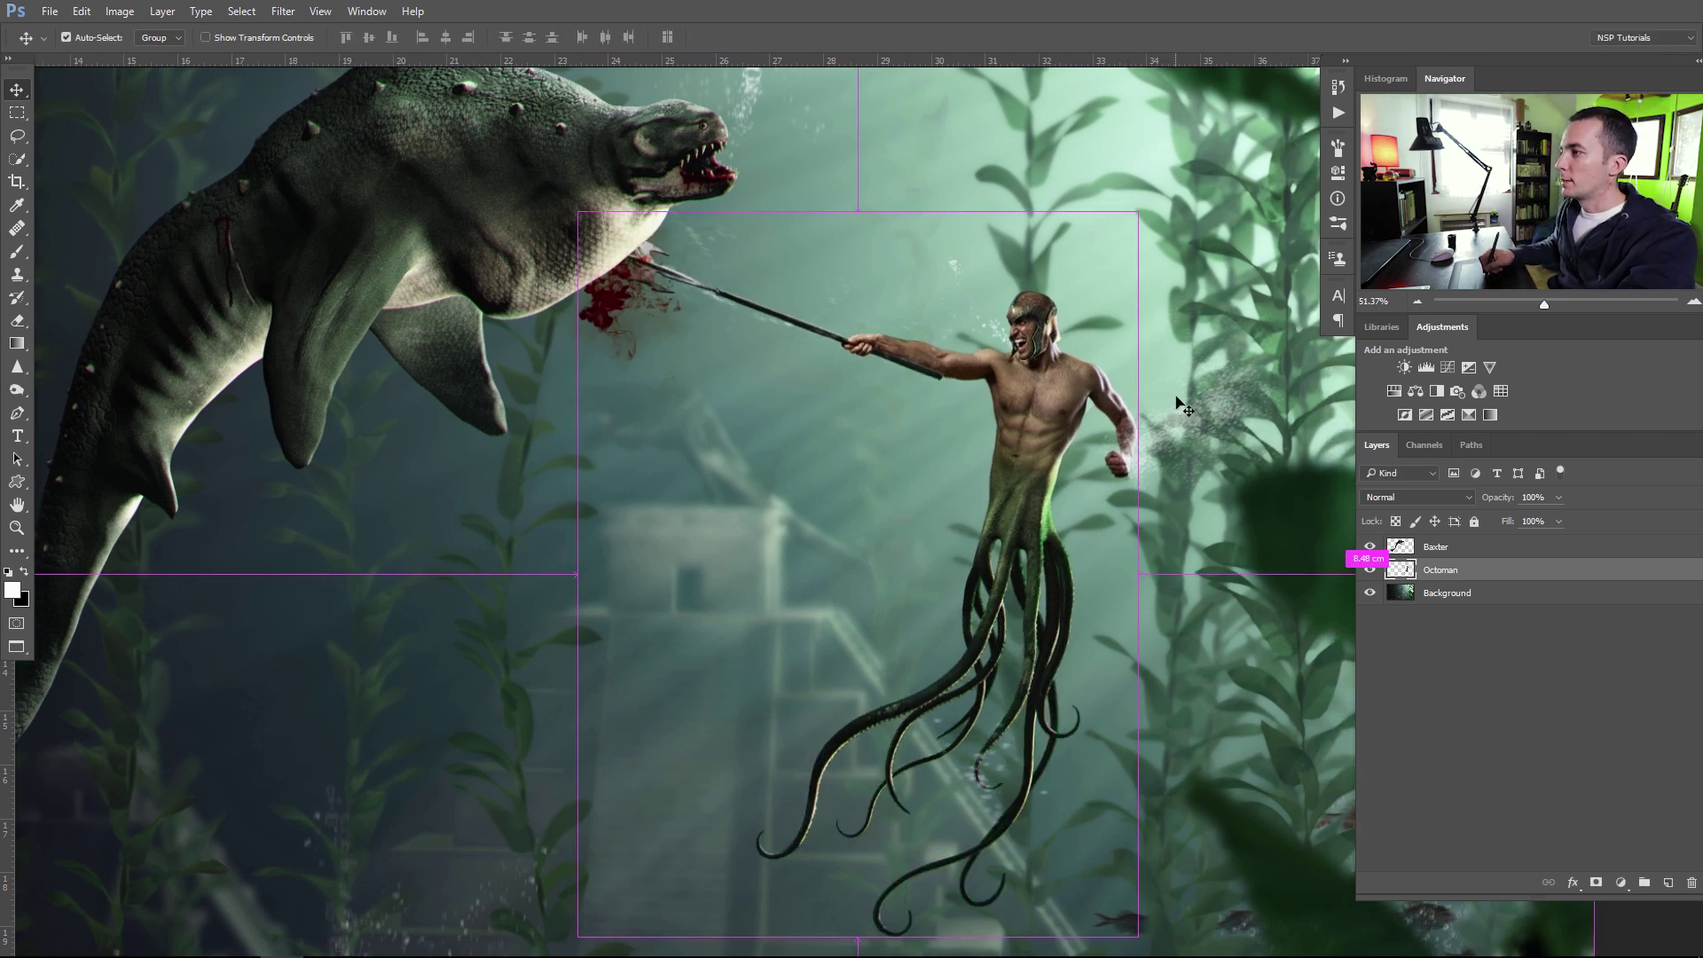
key(ctrl+z)
key(ctrl+z)
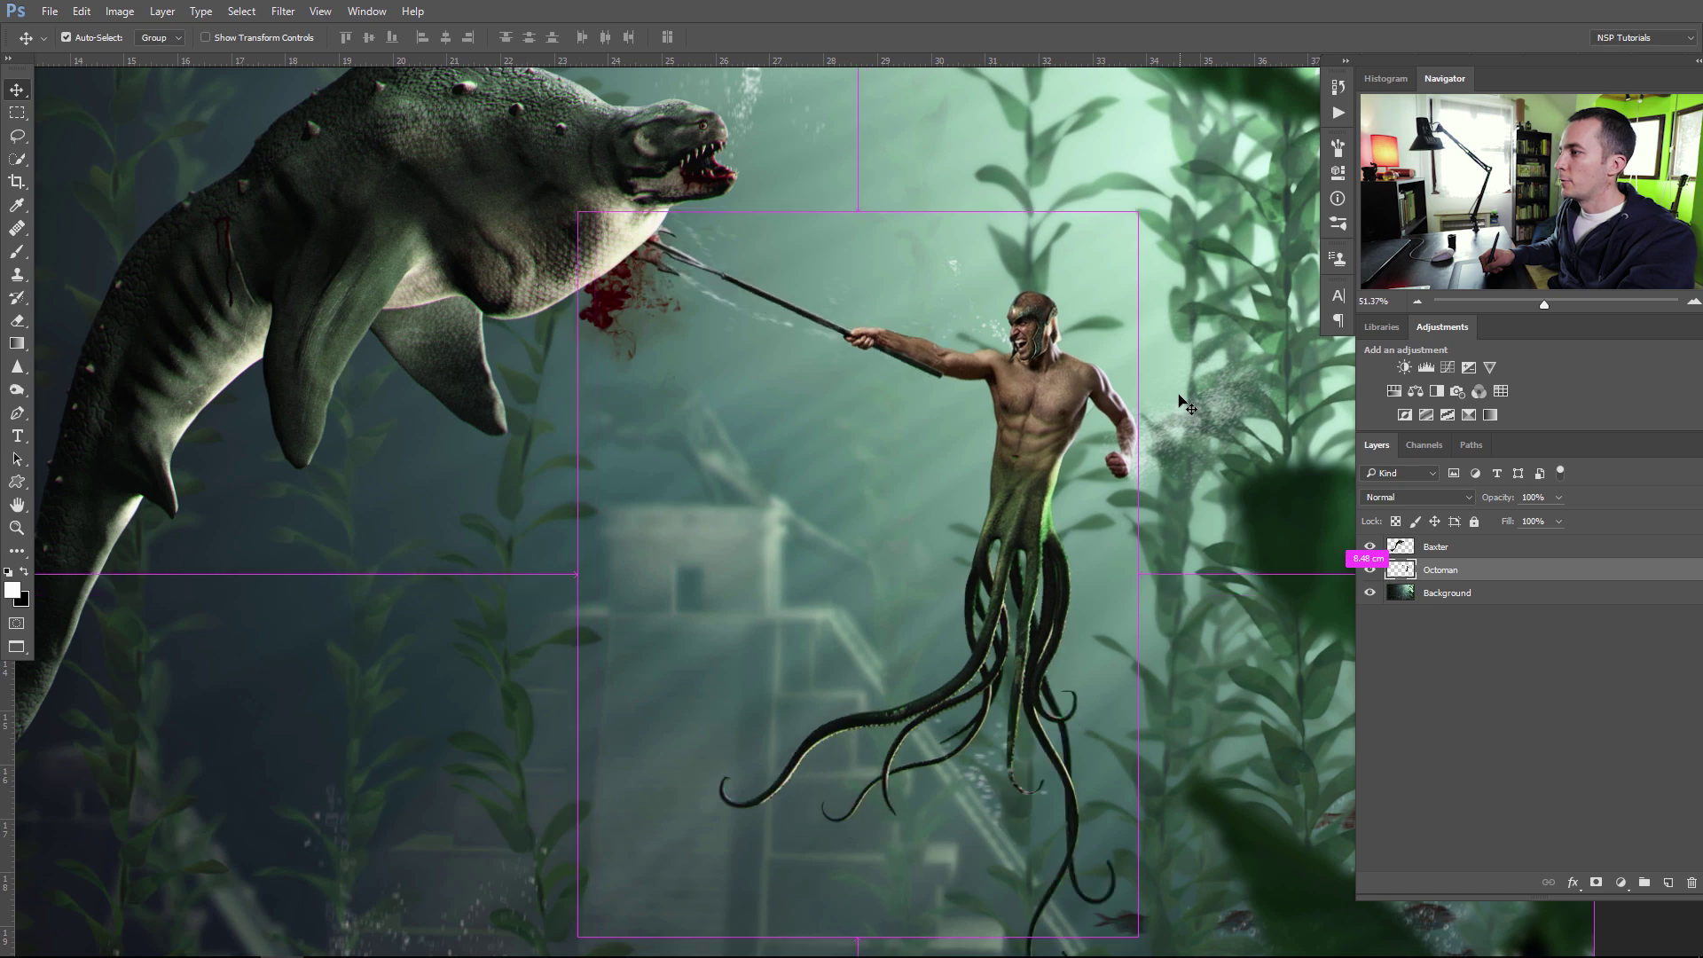
key(ctrl+z)
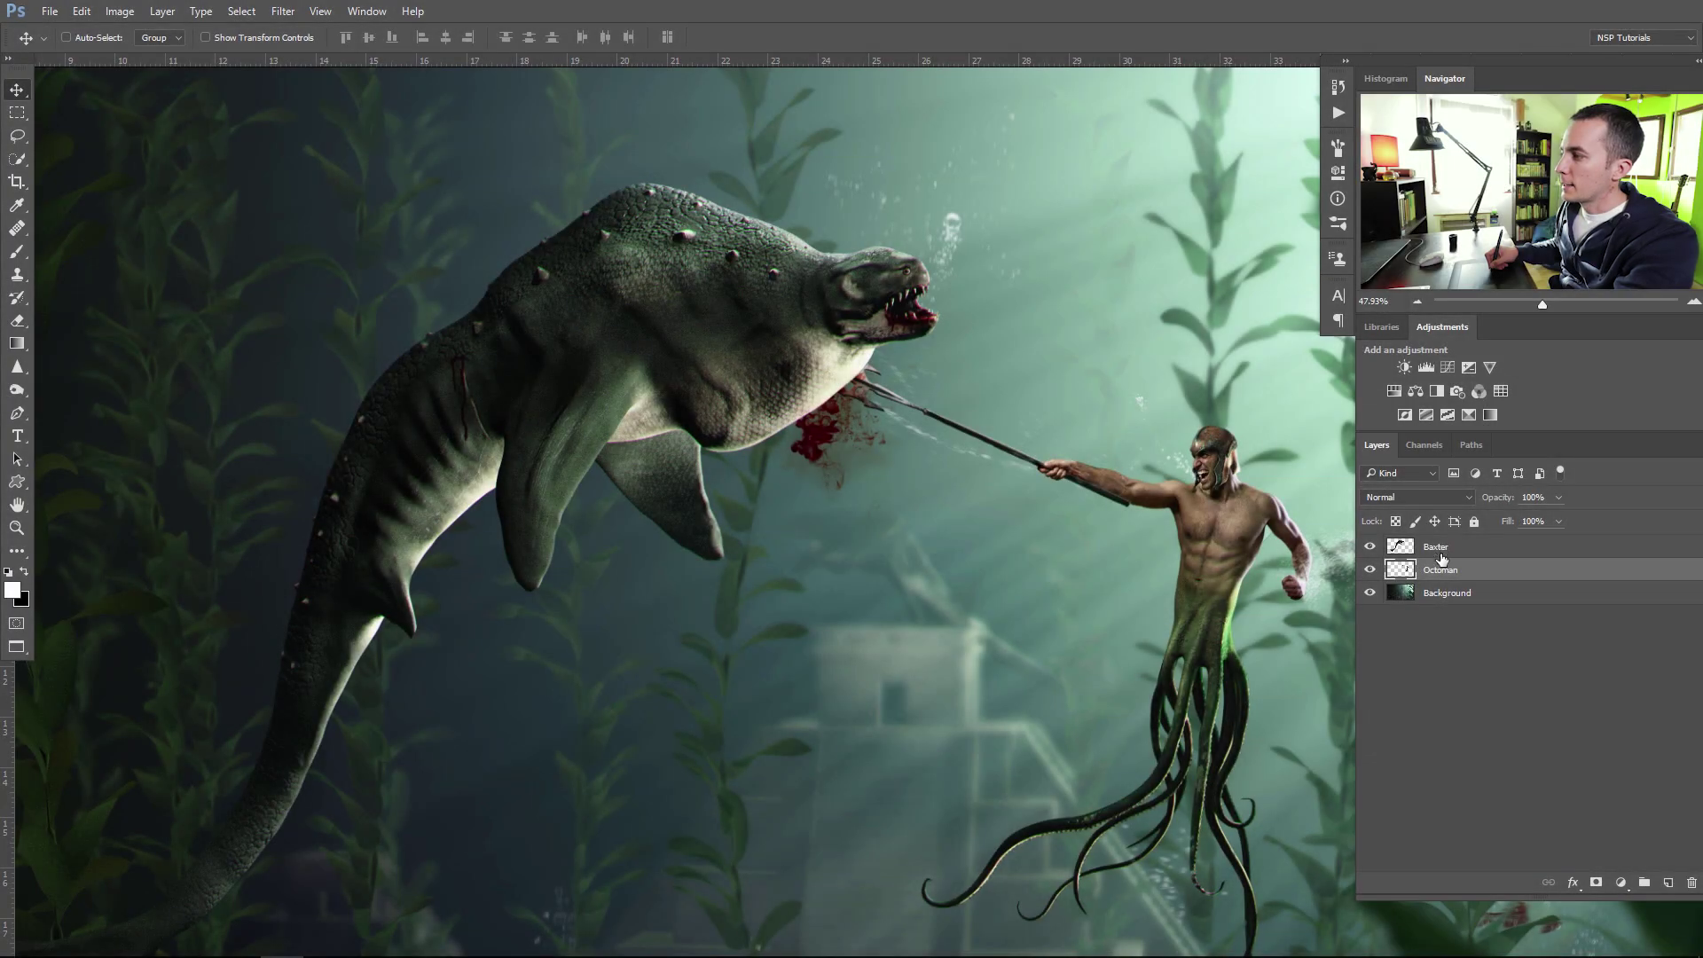
- Start Puppet Warp on Baxter, toggle the mesh, and pin and rotate the monster's head
click(81, 10)
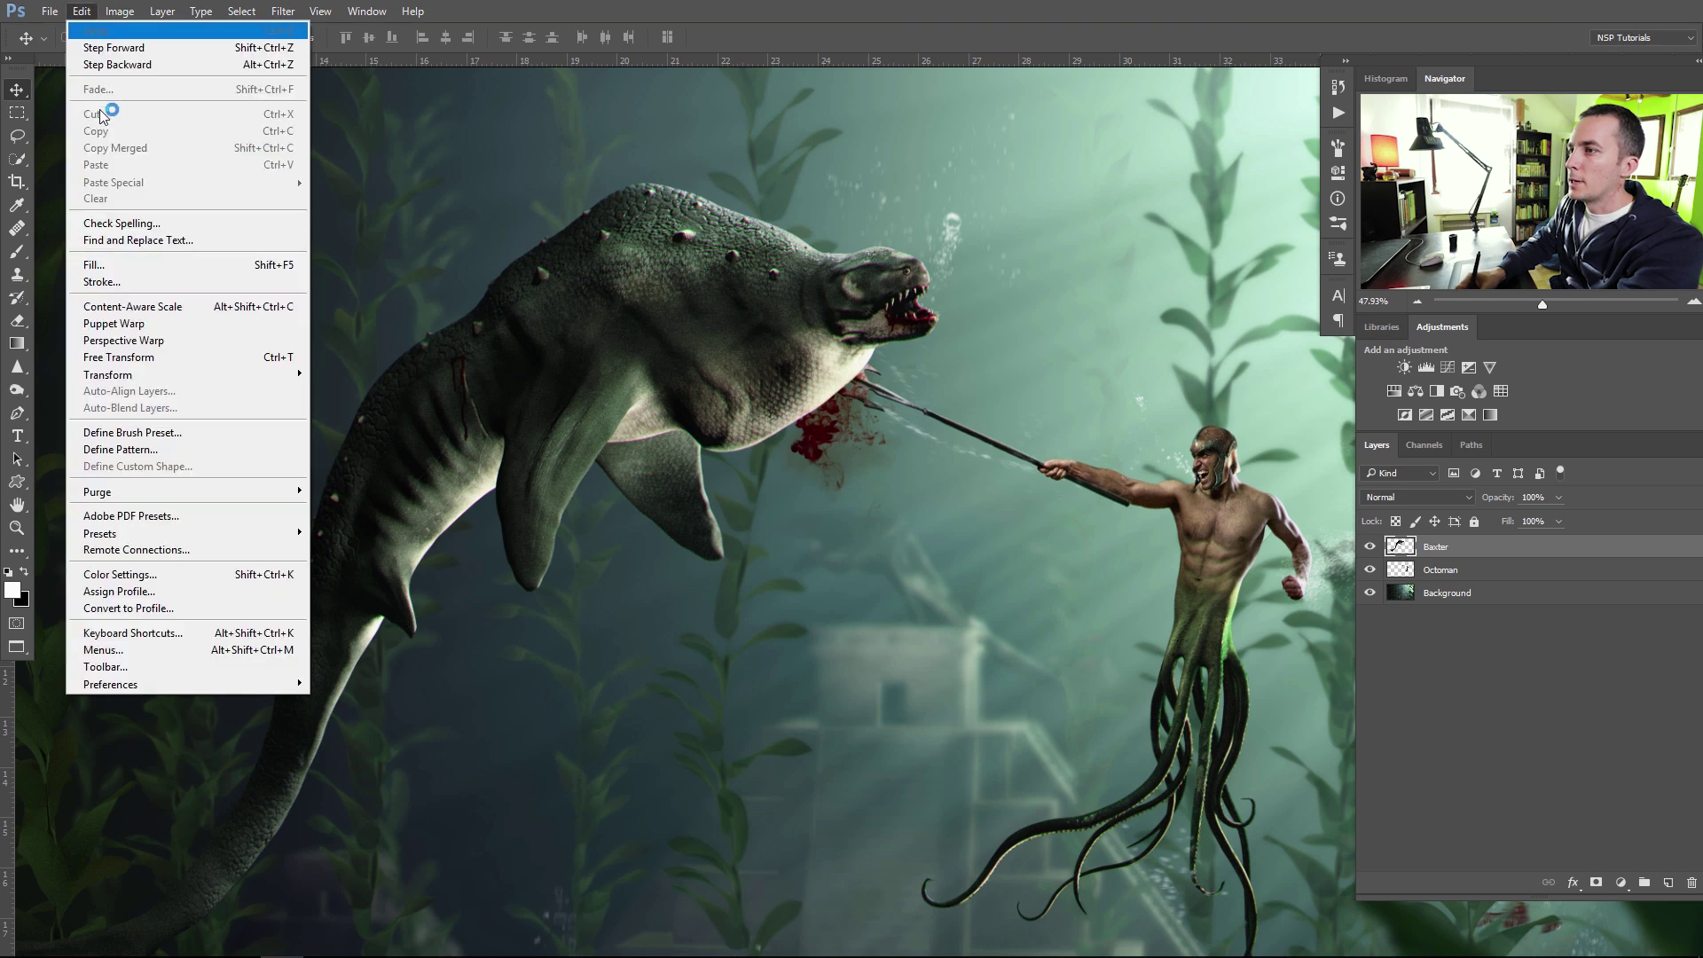
click(115, 323)
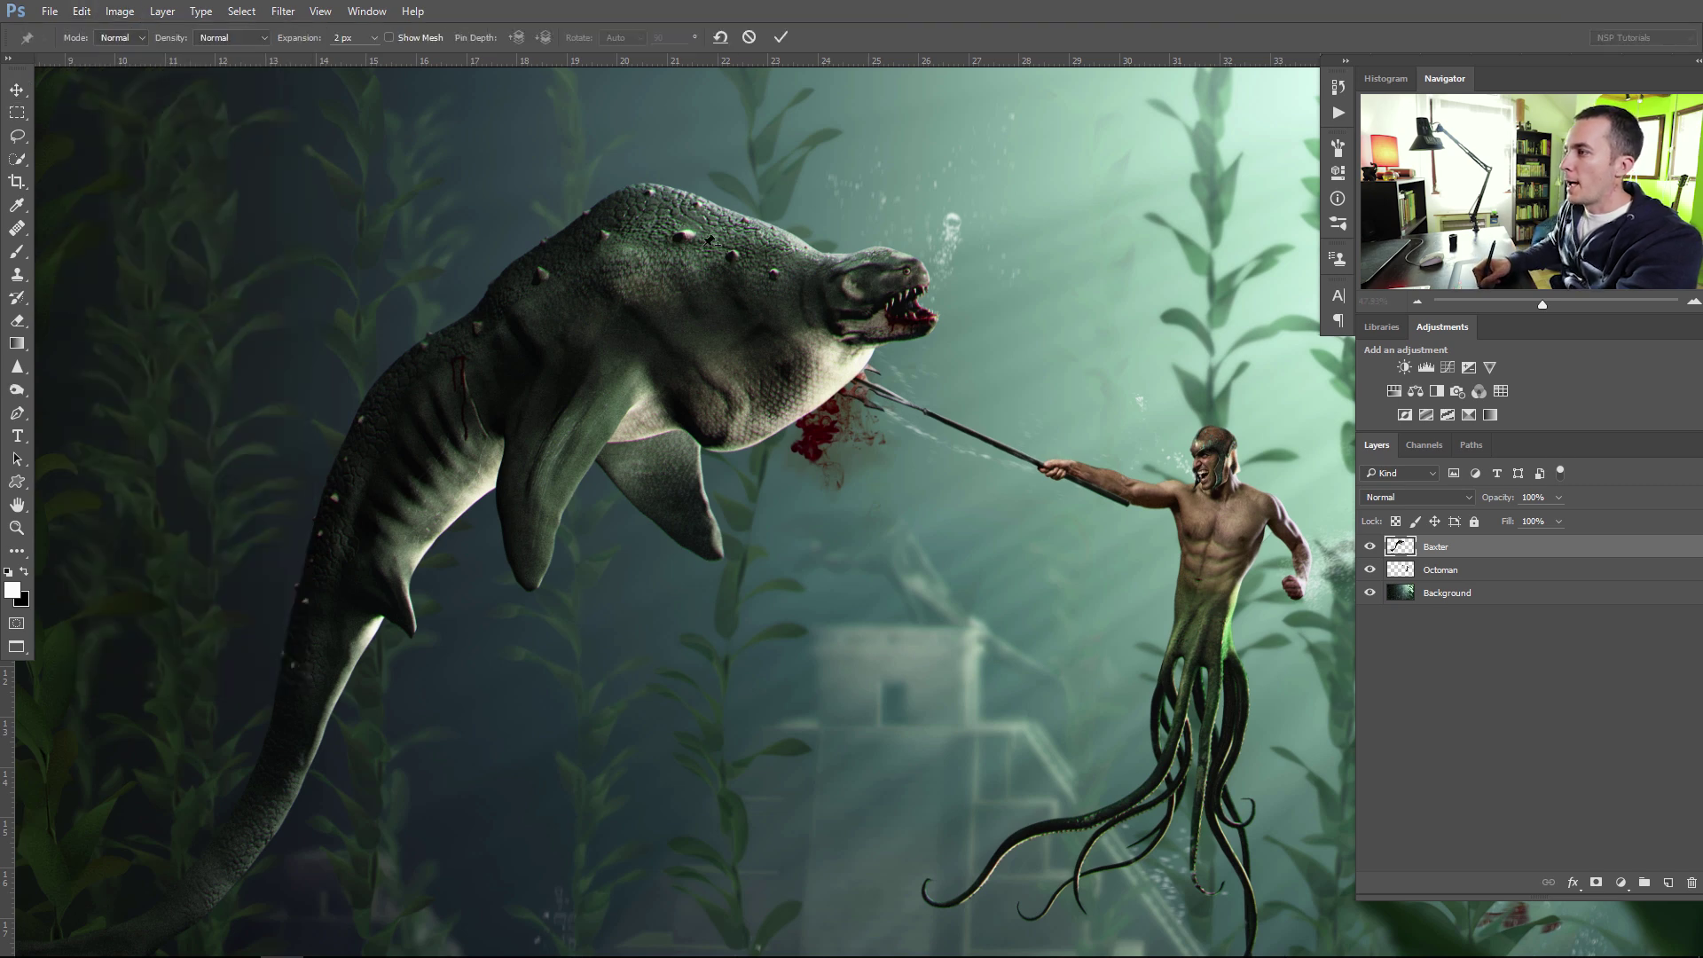
click(389, 38)
click(390, 38)
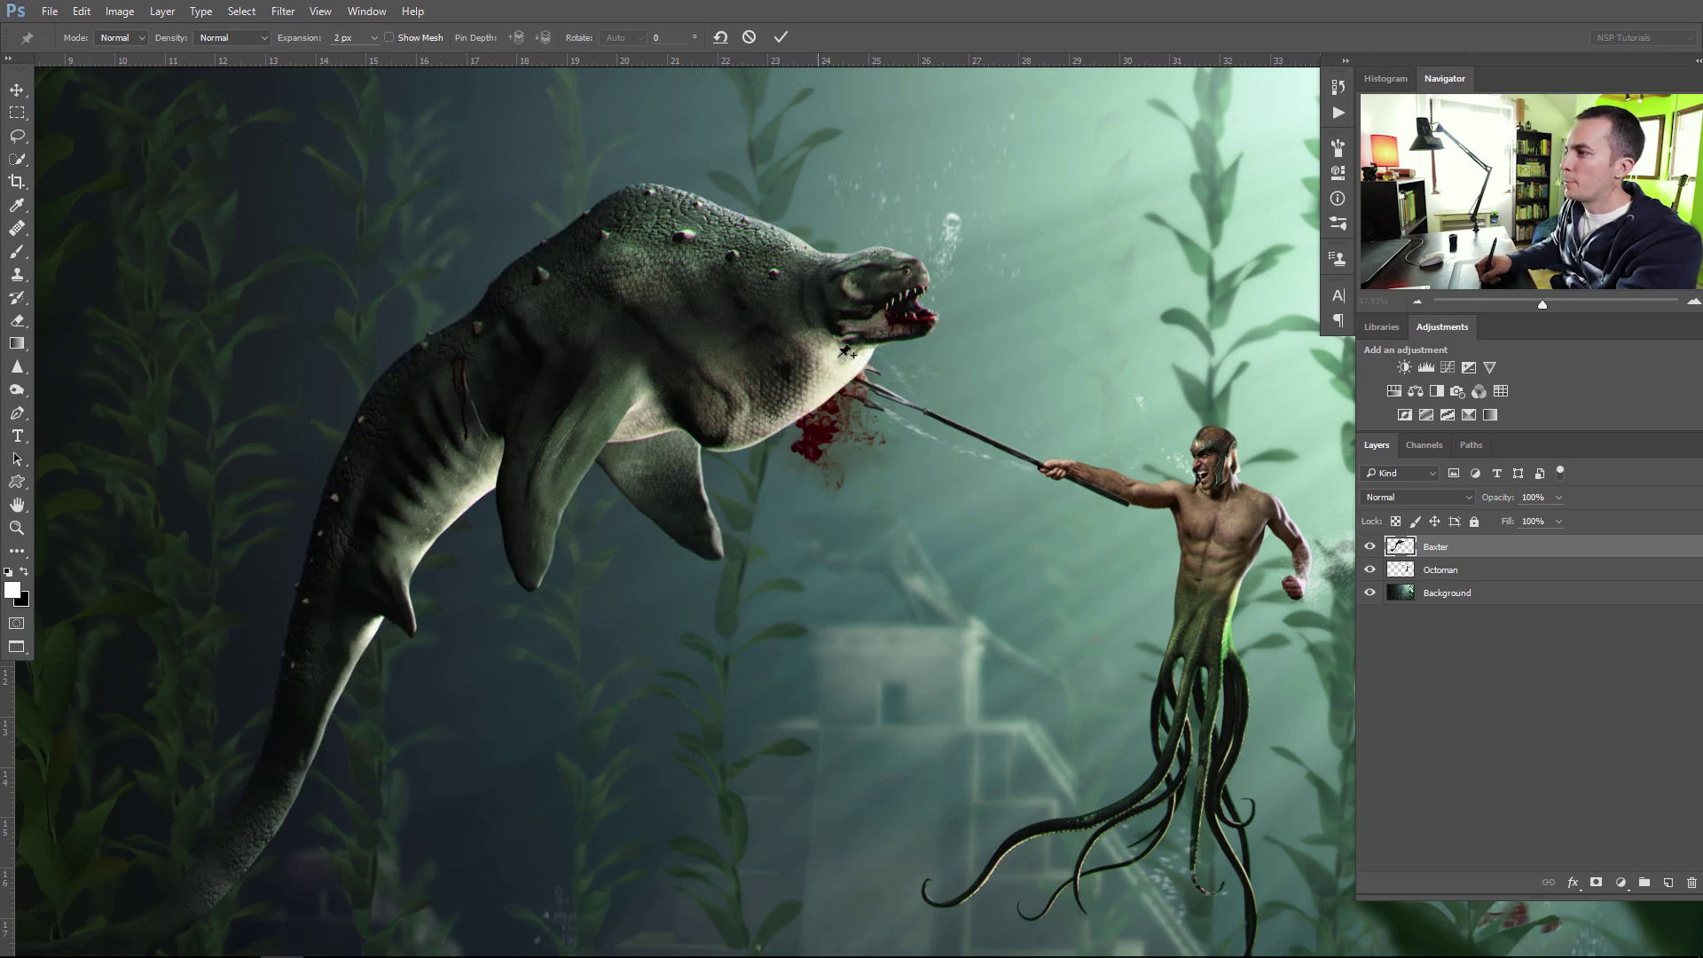
click(817, 306)
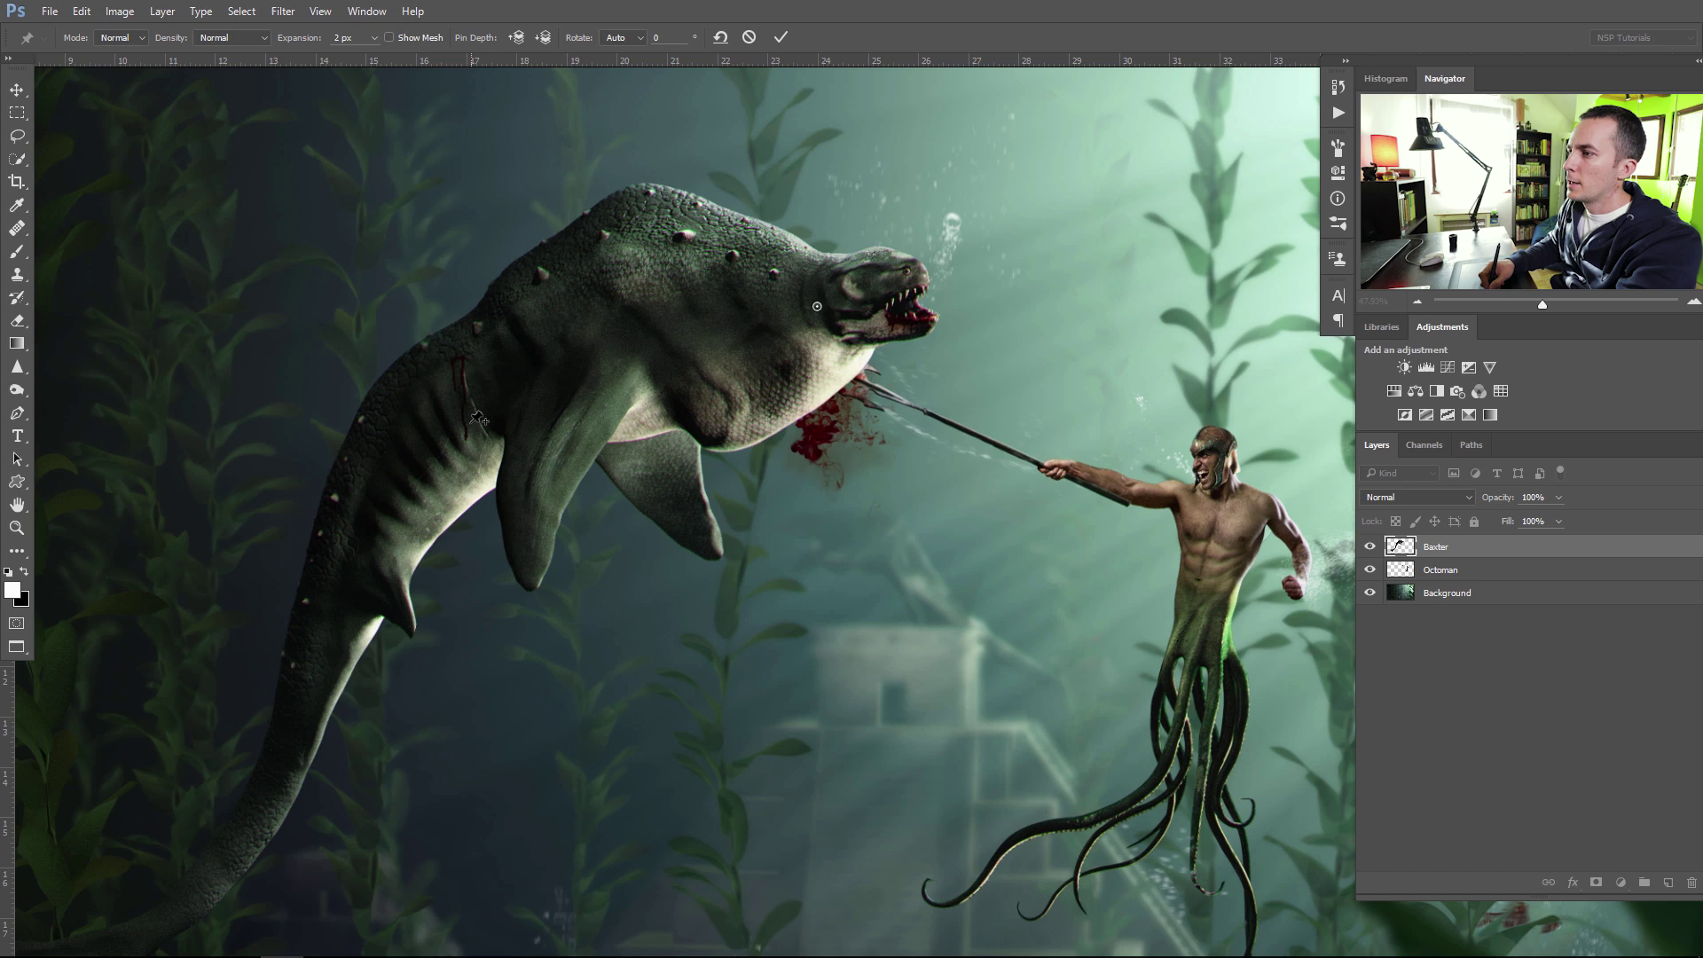
drag(266, 817, 372, 665)
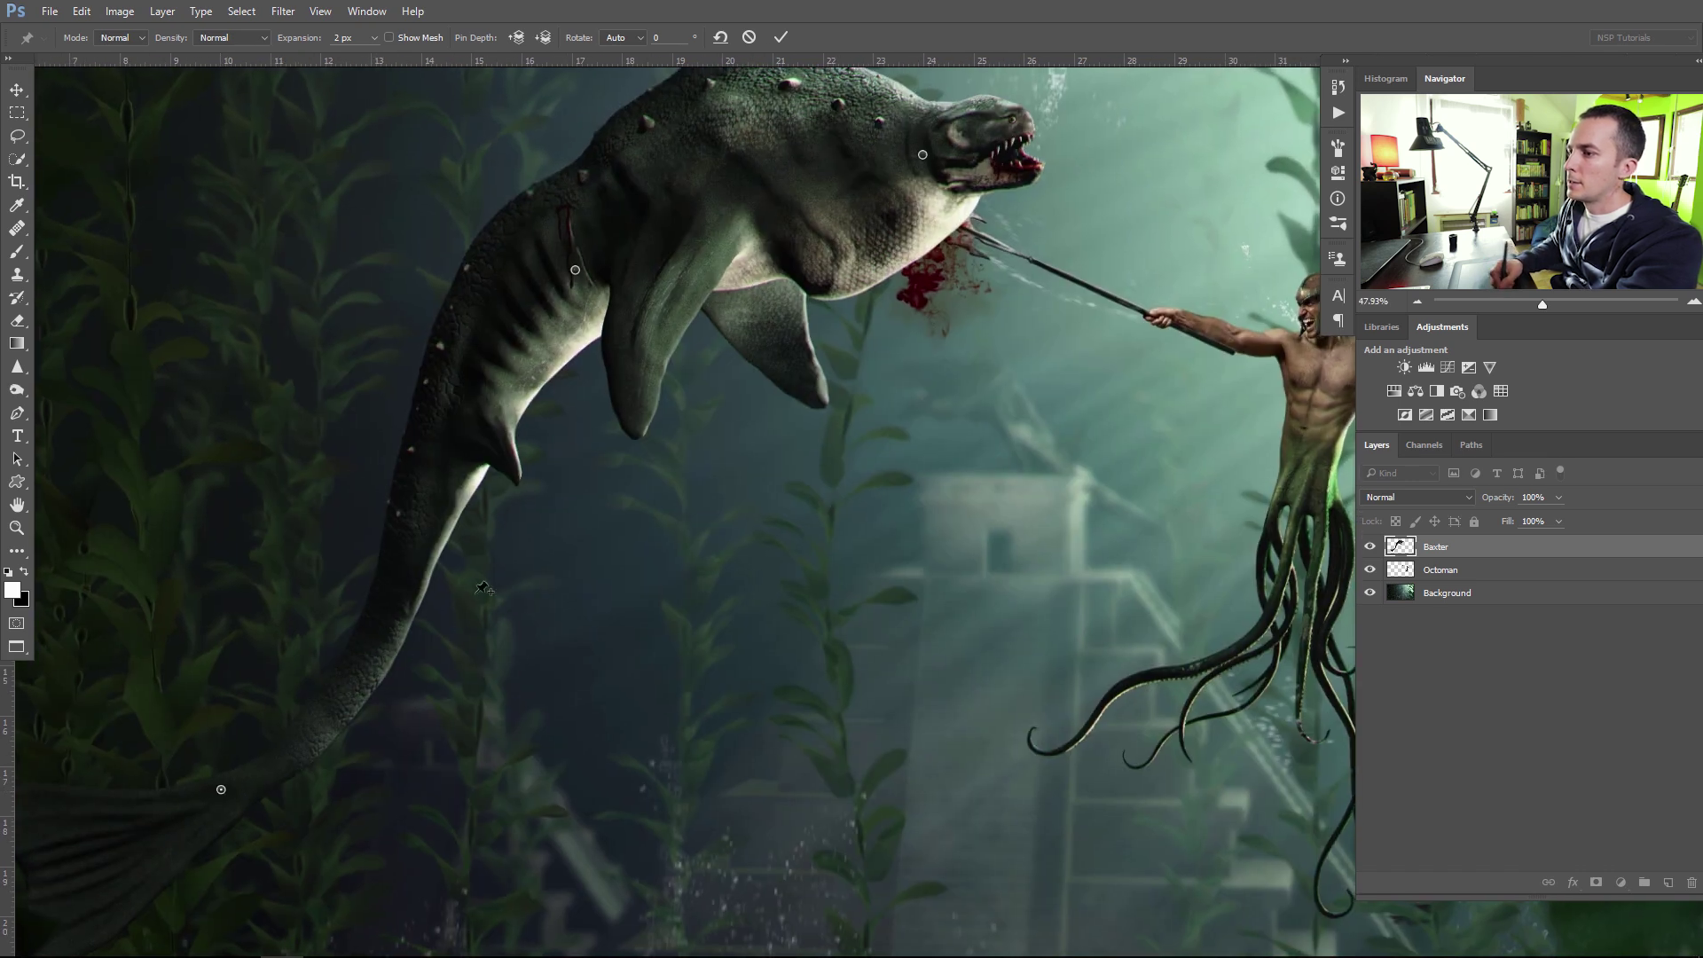
scroll(483, 588, up, 3)
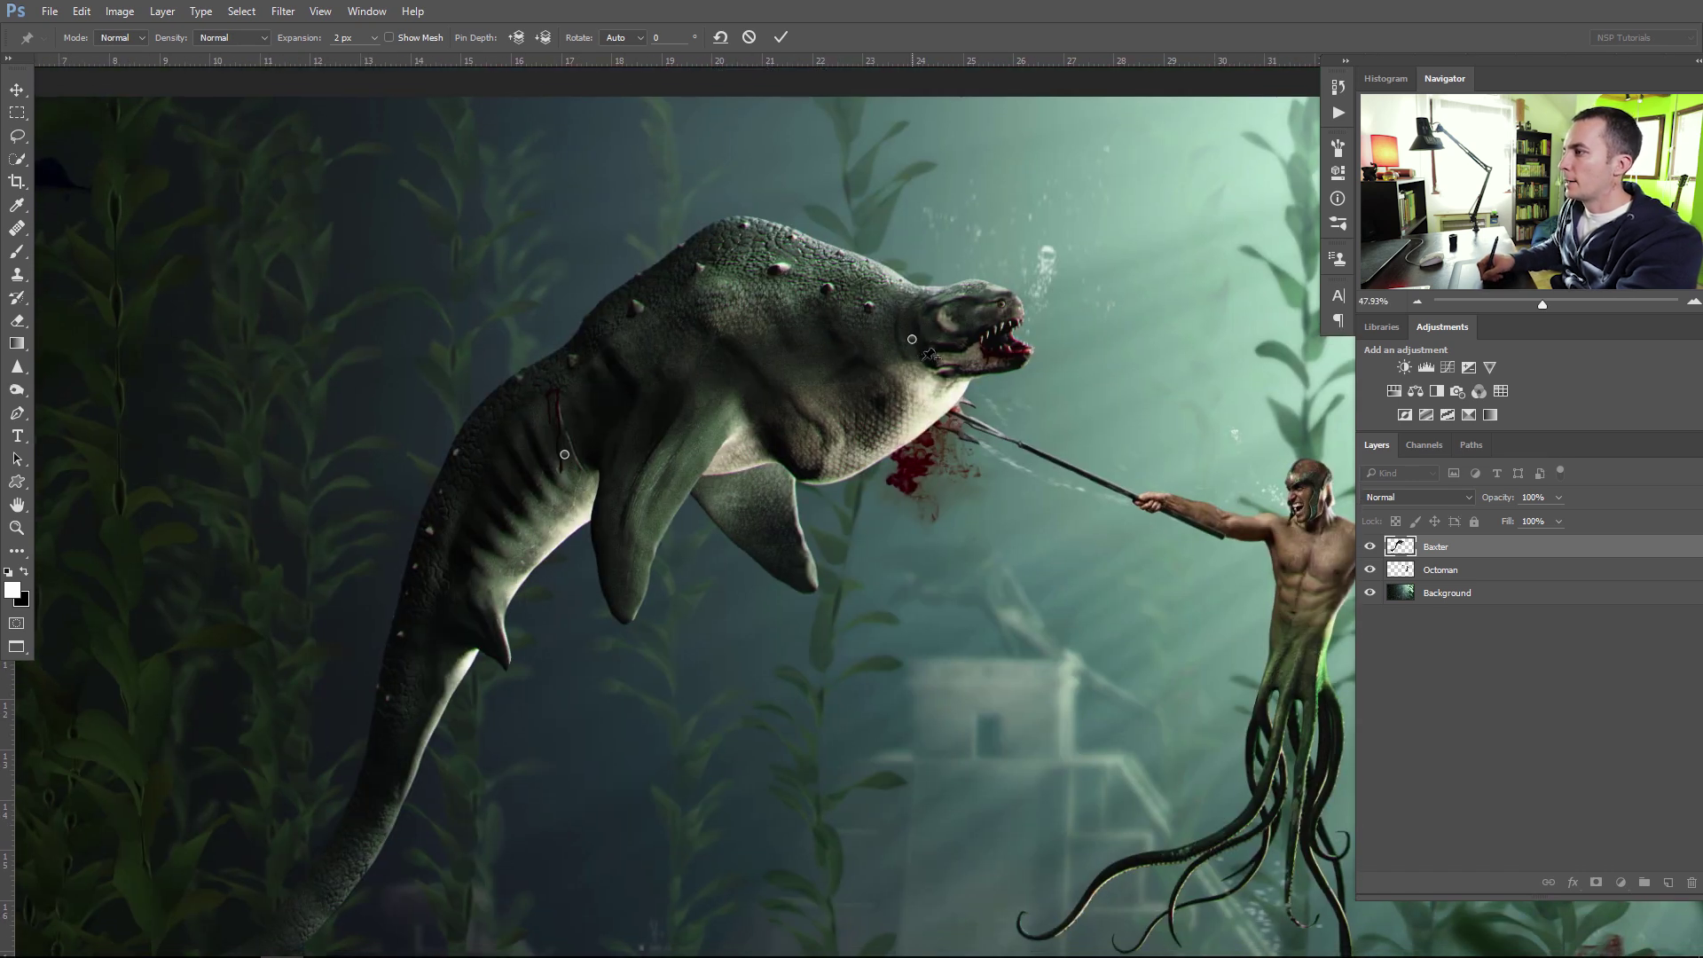
alt+click(936, 338)
mouse_move(947, 328)
mouse_down()
mouse_move(941, 372)
mouse_move(936, 306)
mouse_move(947, 331)
mouse_up()
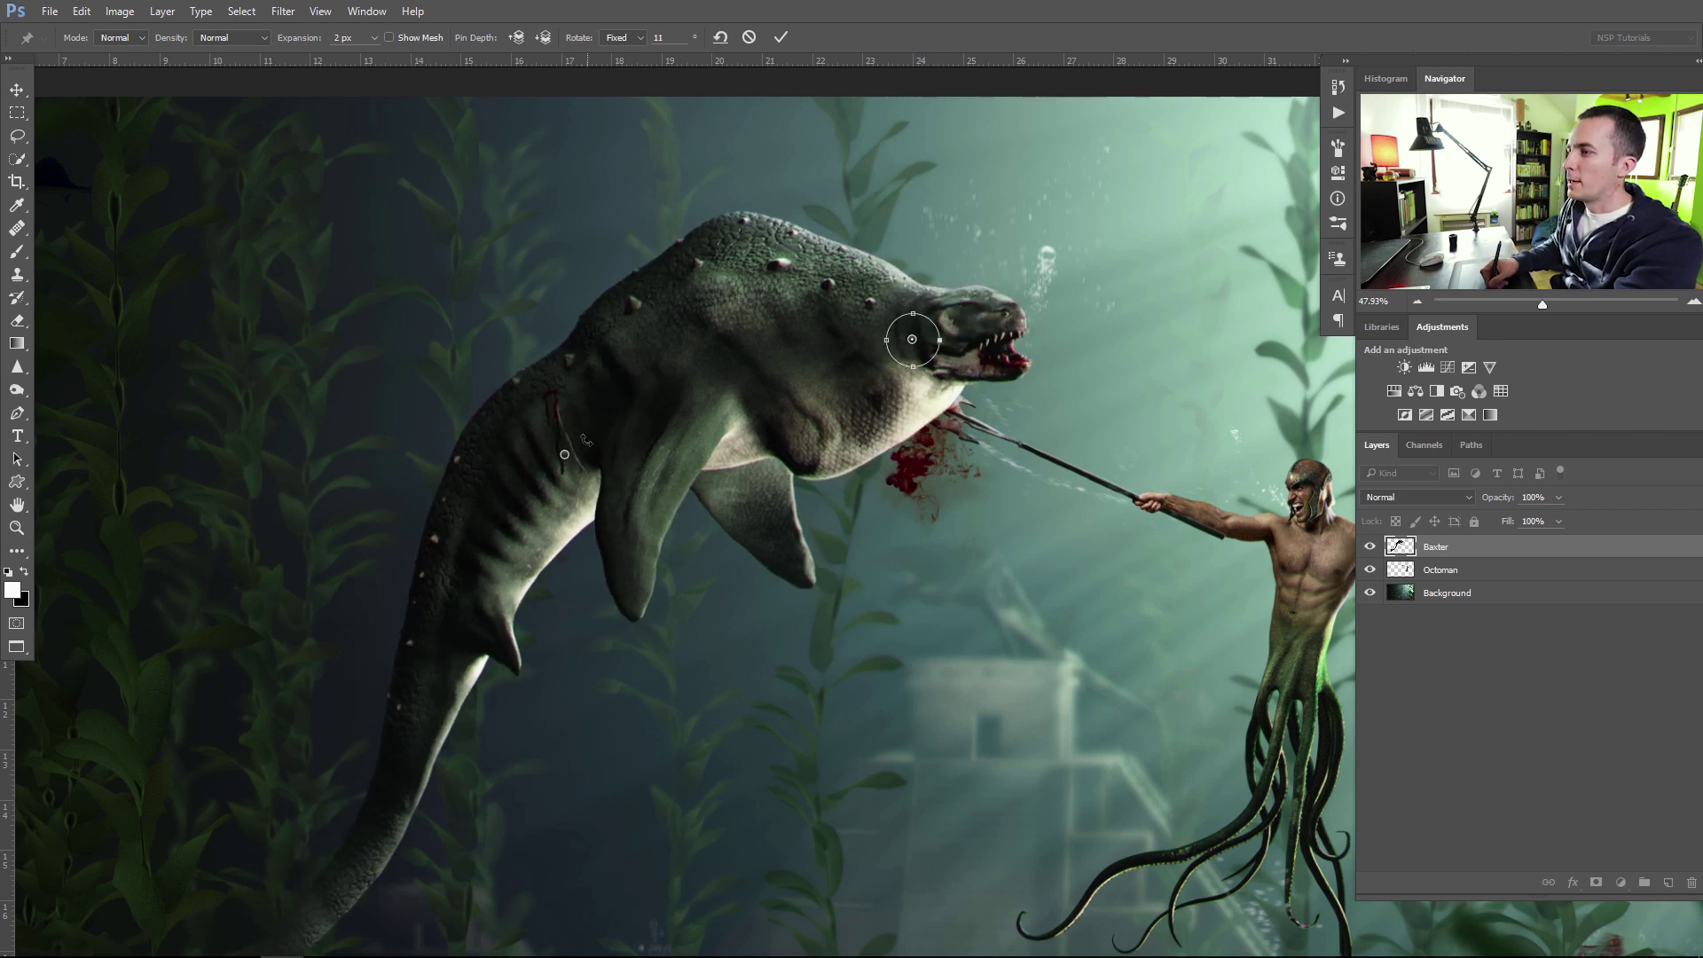
- Rotate a body pin to bend Baxter's body and add another body pin
scroll(655, 458, down, 2)
scroll(607, 450, up, 1)
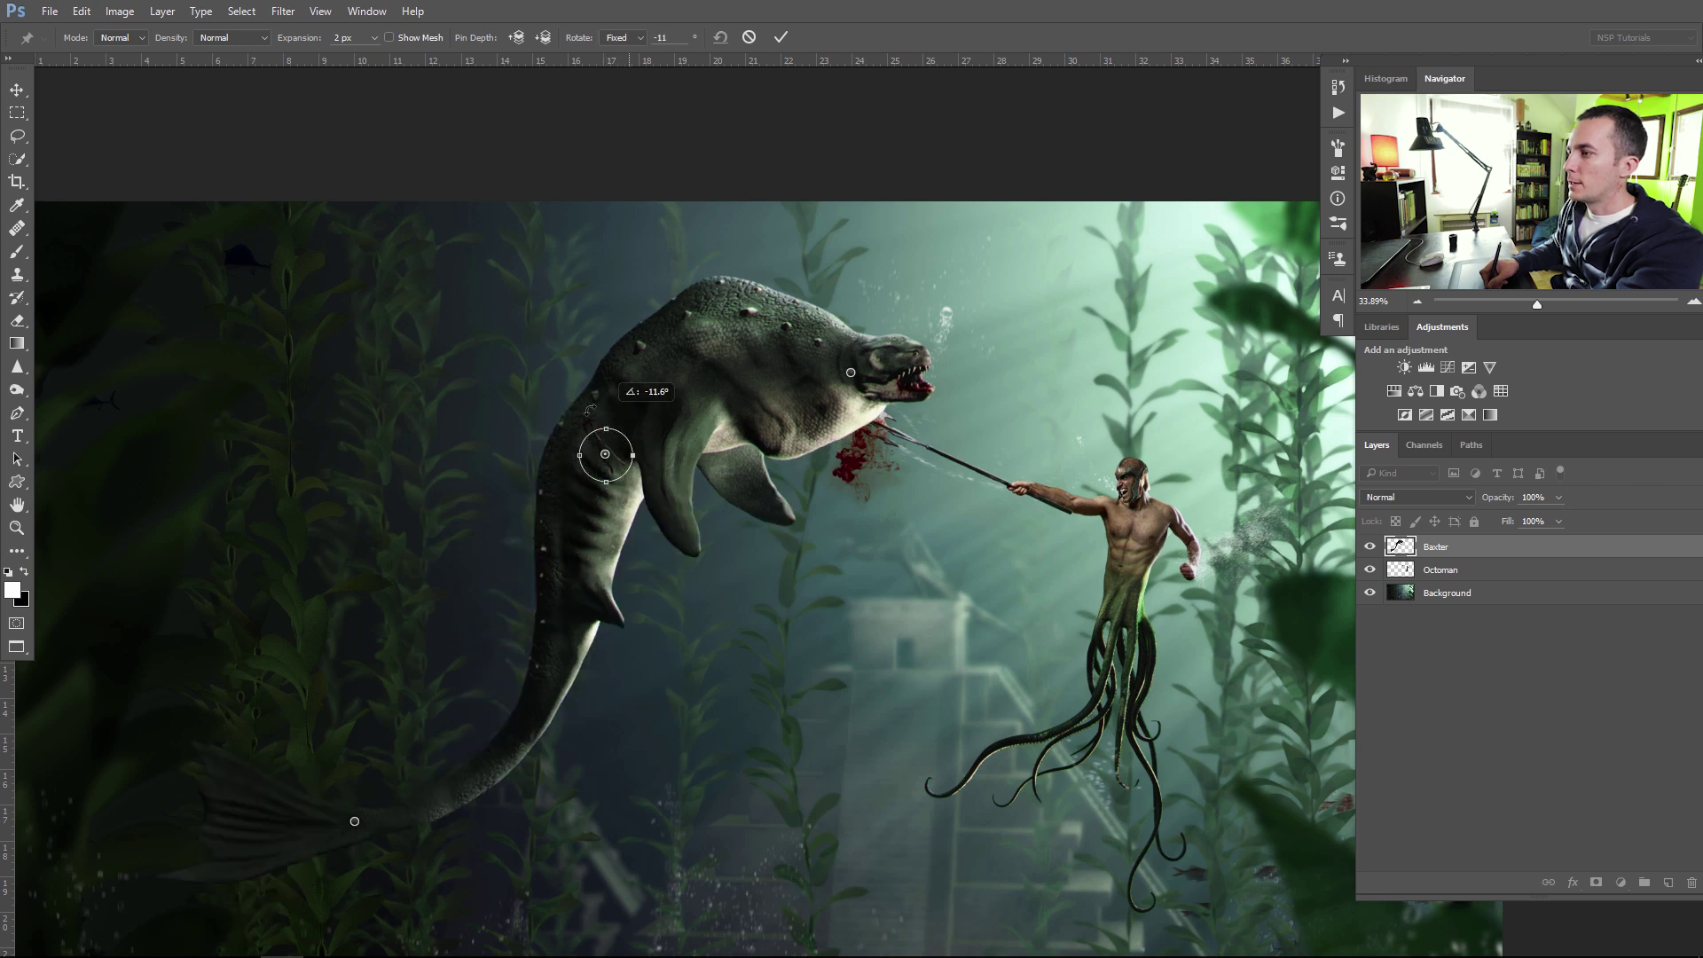
drag(625, 429, 640, 441)
click(715, 448)
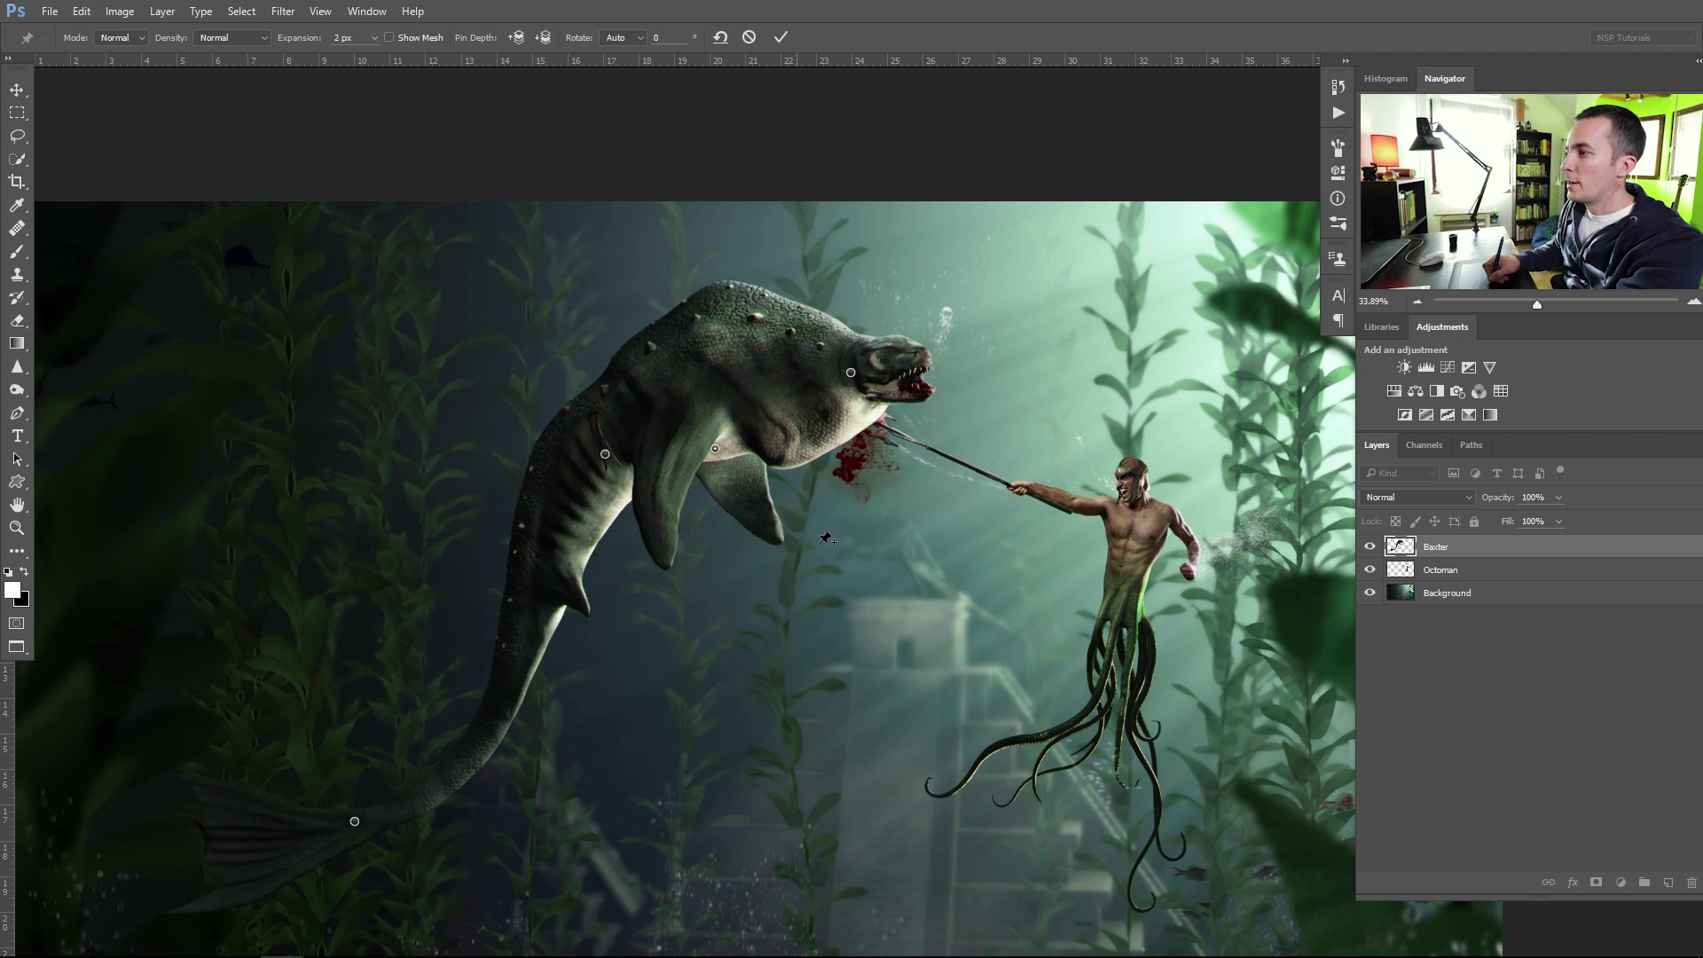
- Bend the fin and pull pins along Baxter's back and lower body into an arch
drag(786, 535, 815, 508)
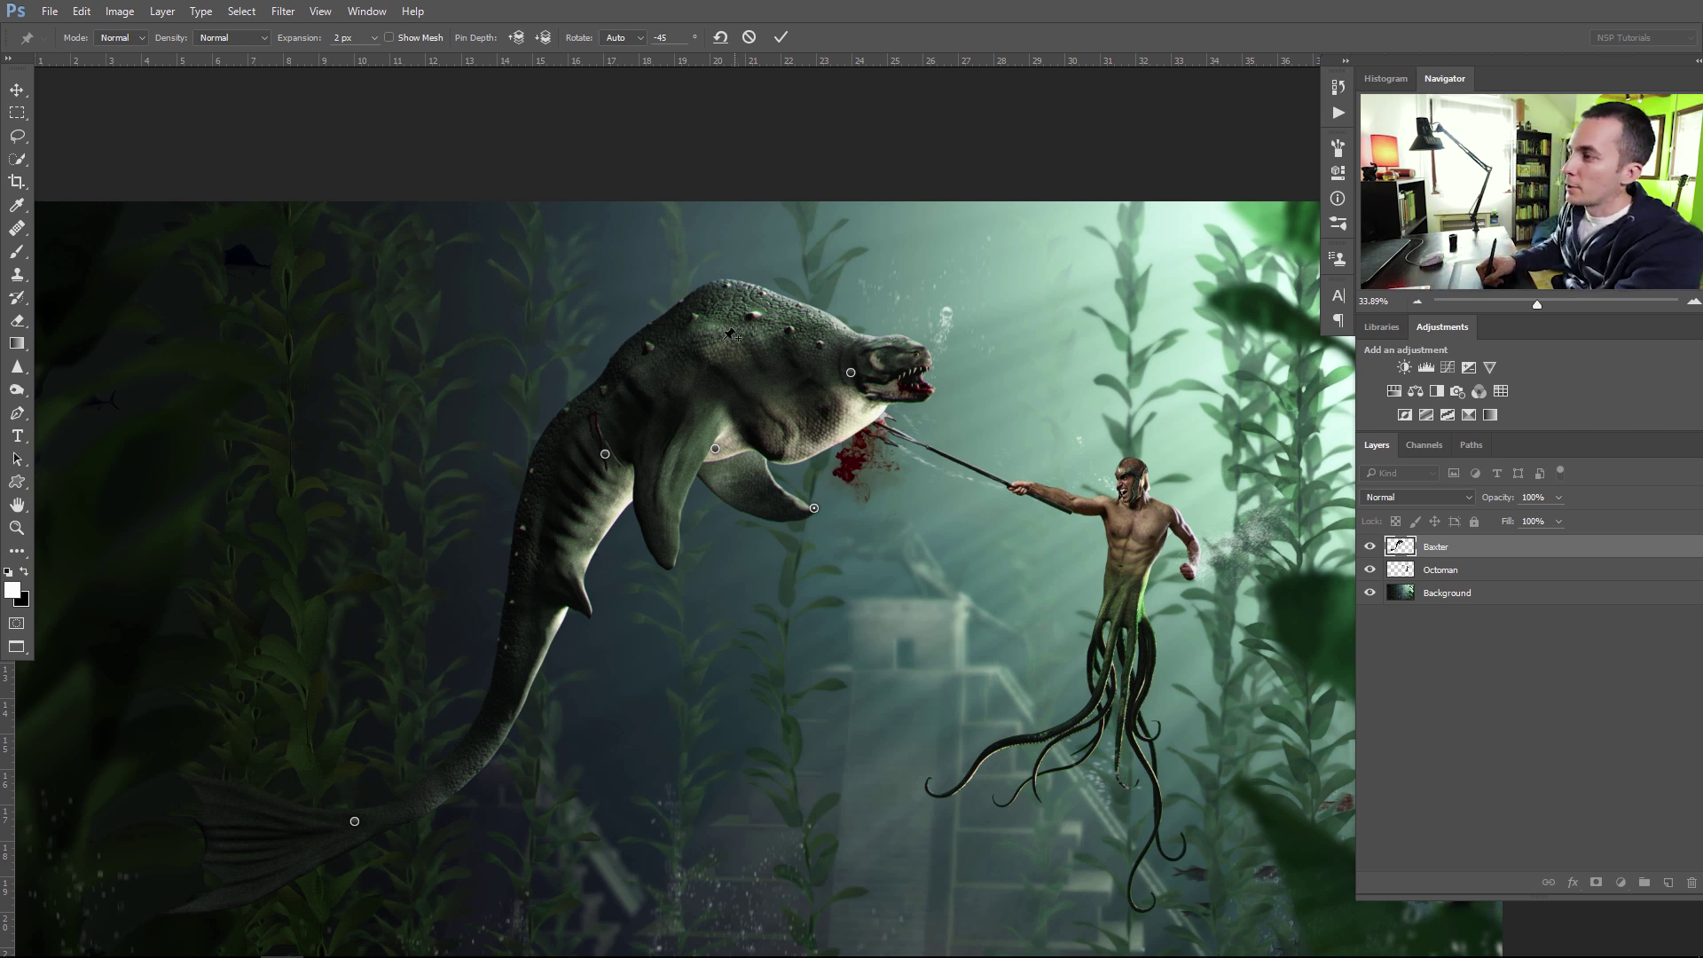
drag(728, 291, 724, 280)
drag(641, 334, 585, 374)
click(517, 546)
drag(589, 546, 507, 609)
- Pin the tail and belly, delete the fin-tip pin, and pull a pin down to reshape the fin
click(558, 631)
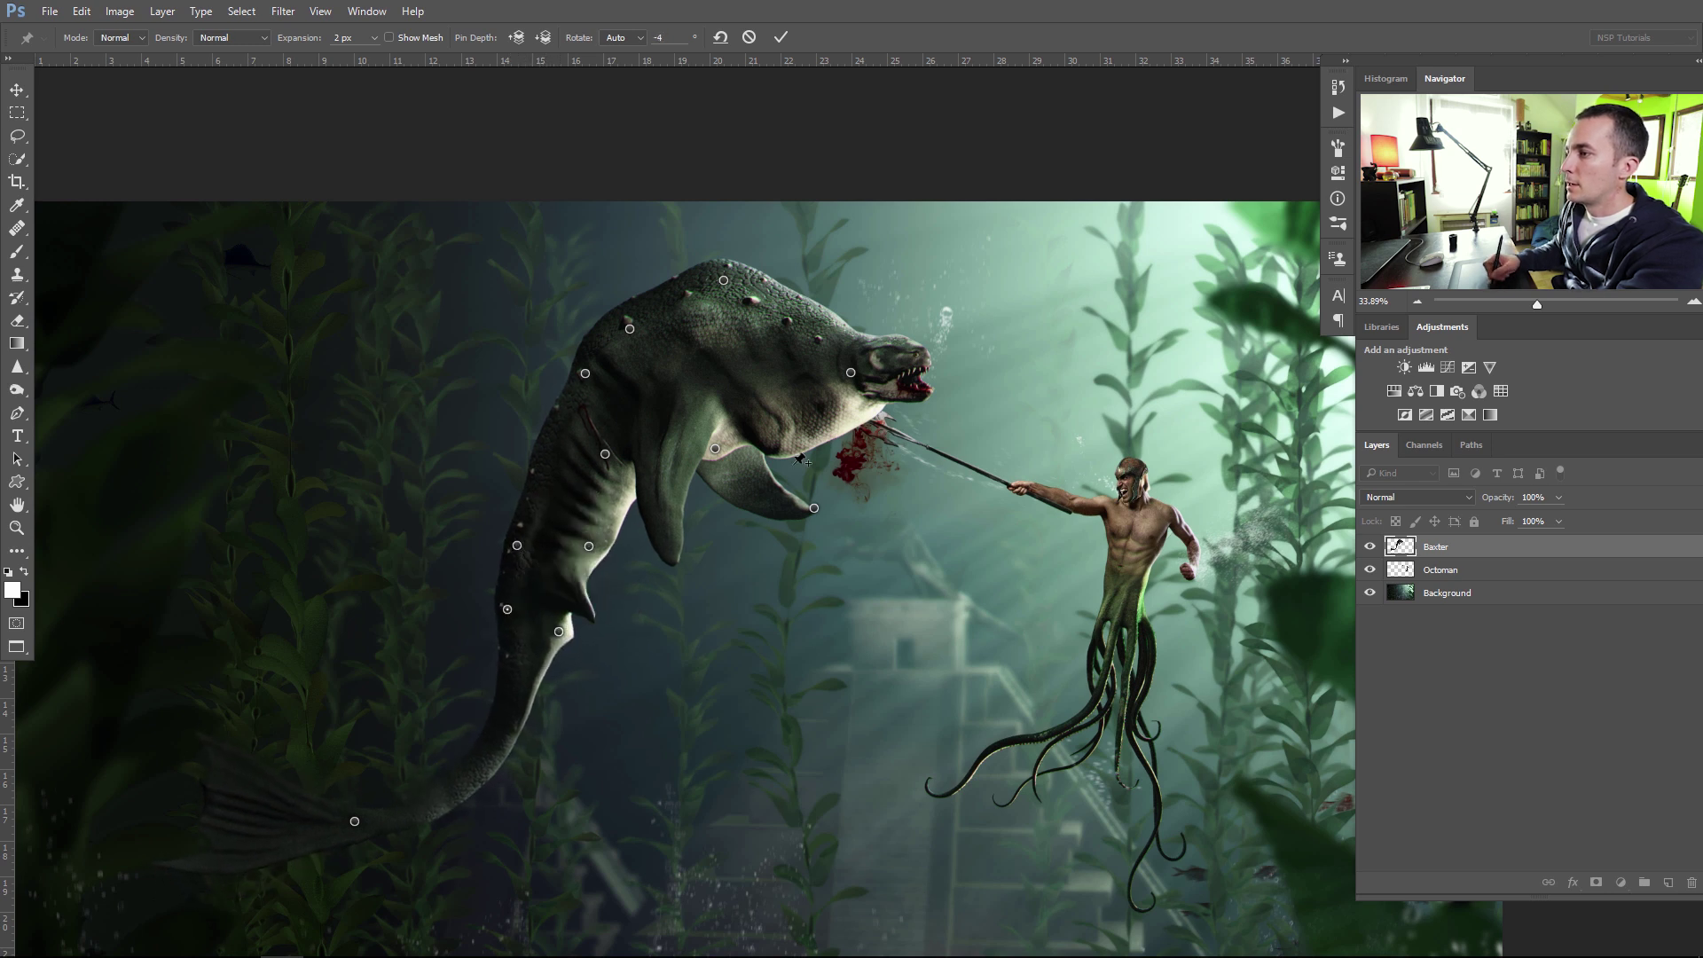
click(817, 450)
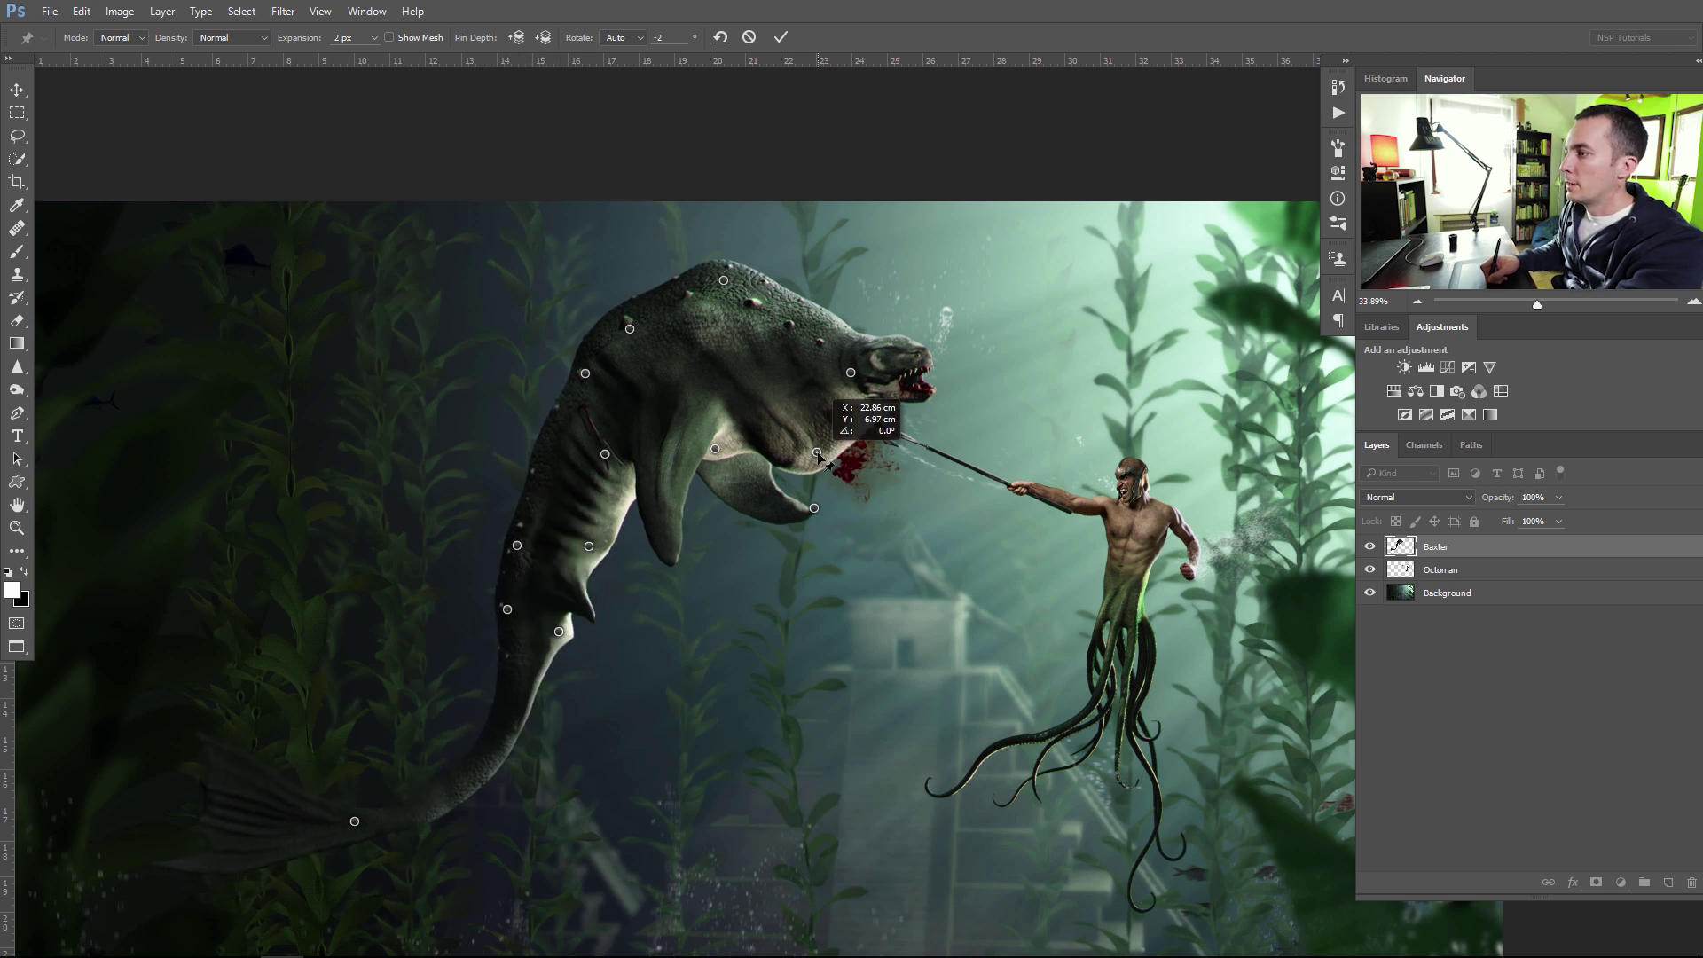
alt+click(814, 509)
drag(715, 449, 727, 476)
- Remove Baxter's old Puppet Warp pins from the jaw, head, back, belly and lower body
alt+click(718, 482)
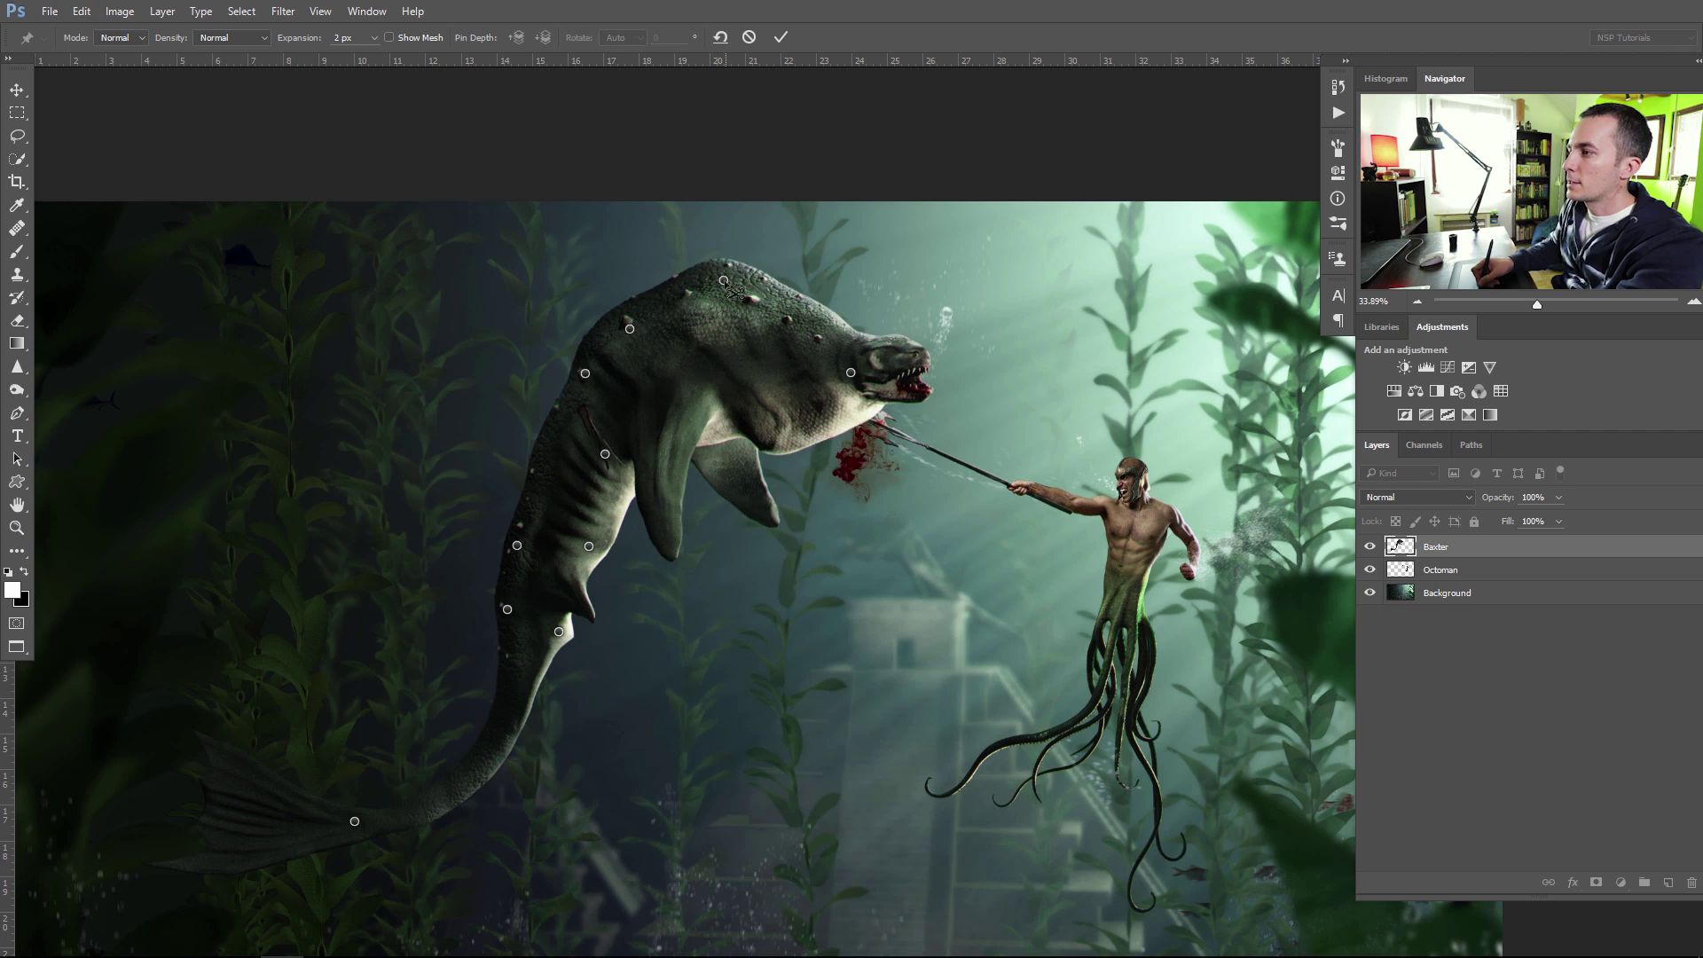
alt+click(724, 280)
alt+click(630, 329)
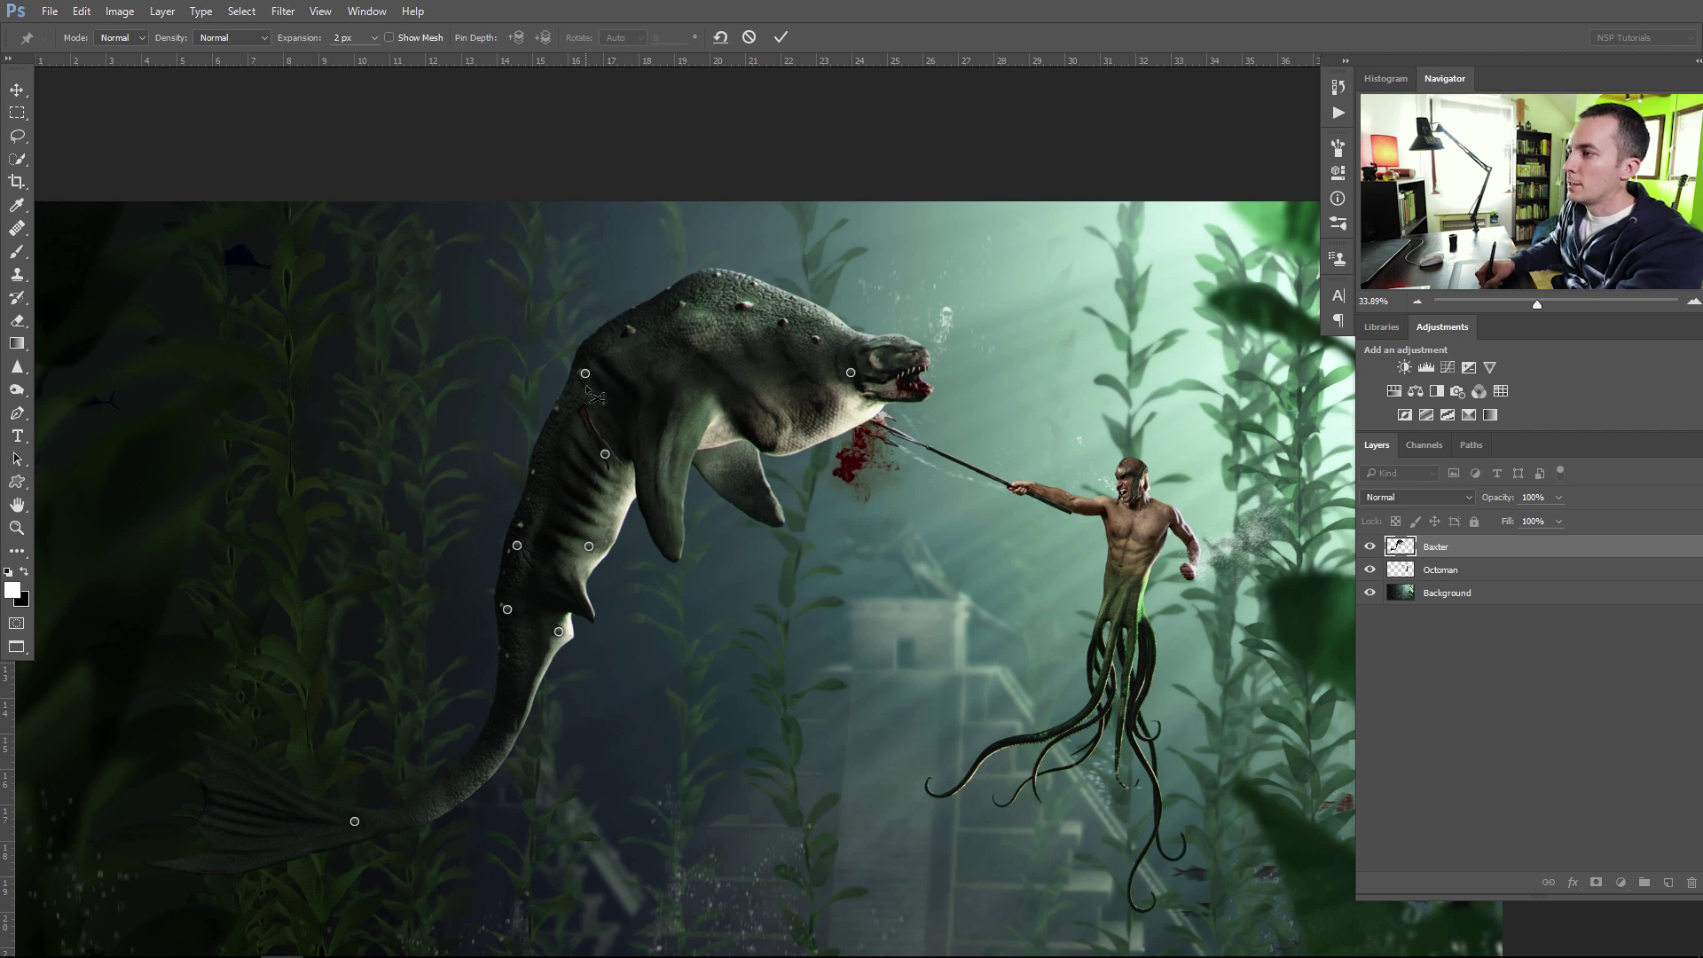
alt+click(585, 373)
alt+click(517, 546)
alt+click(508, 609)
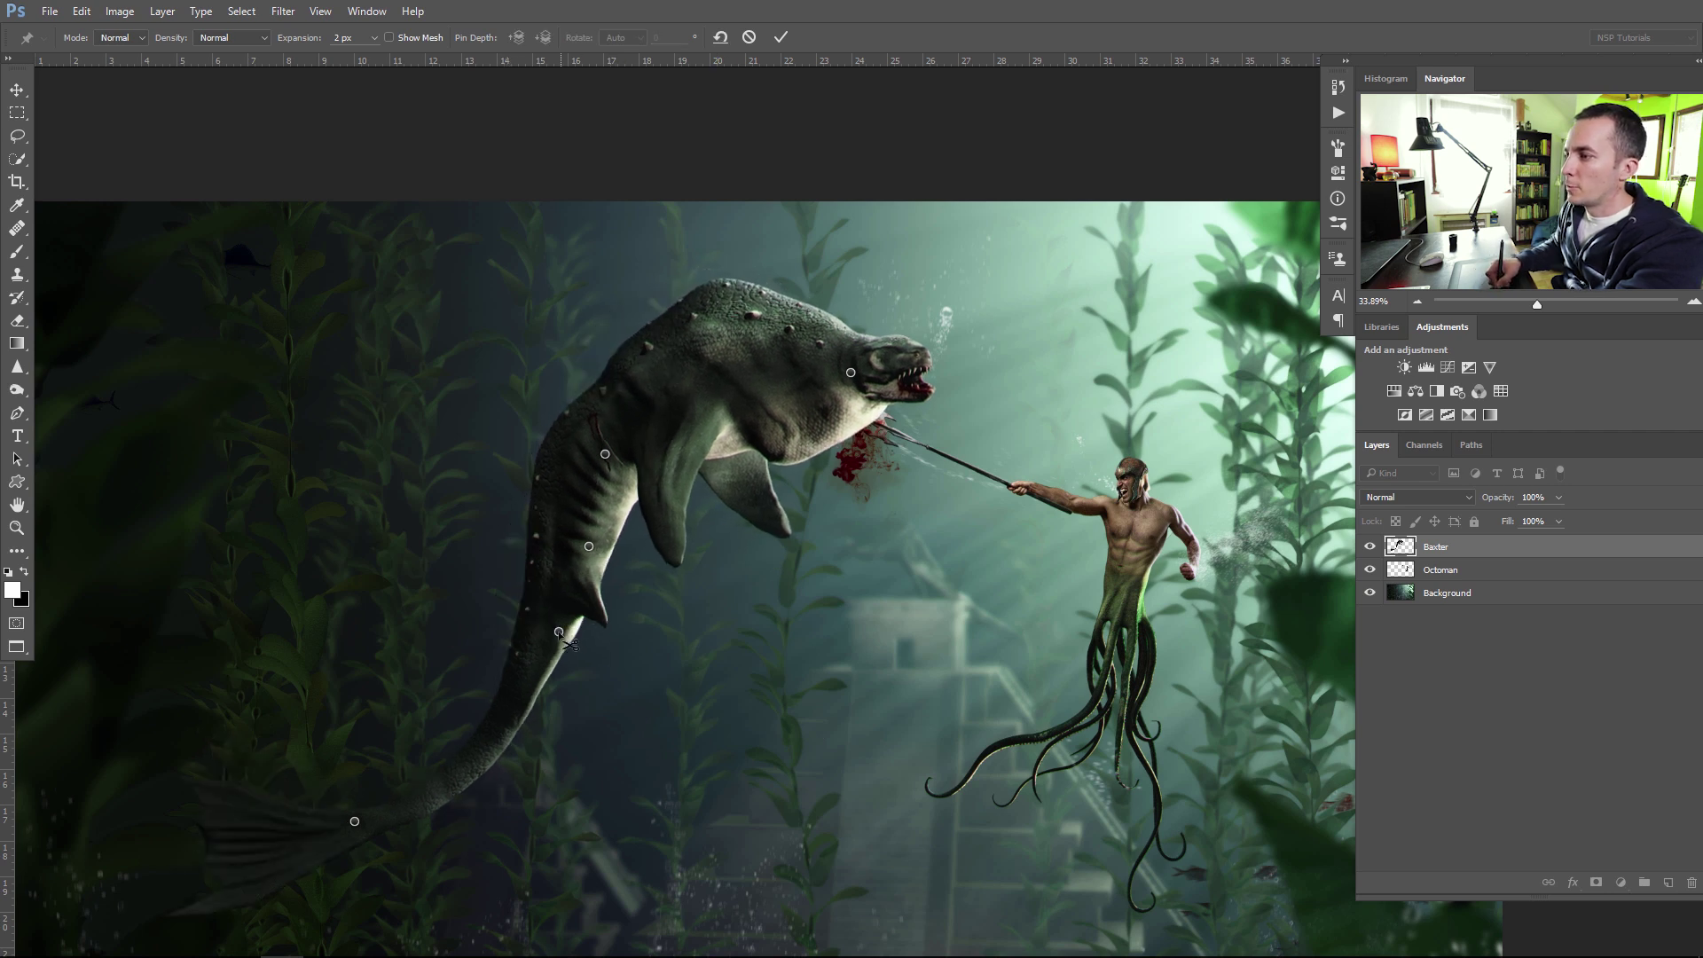
alt+click(559, 632)
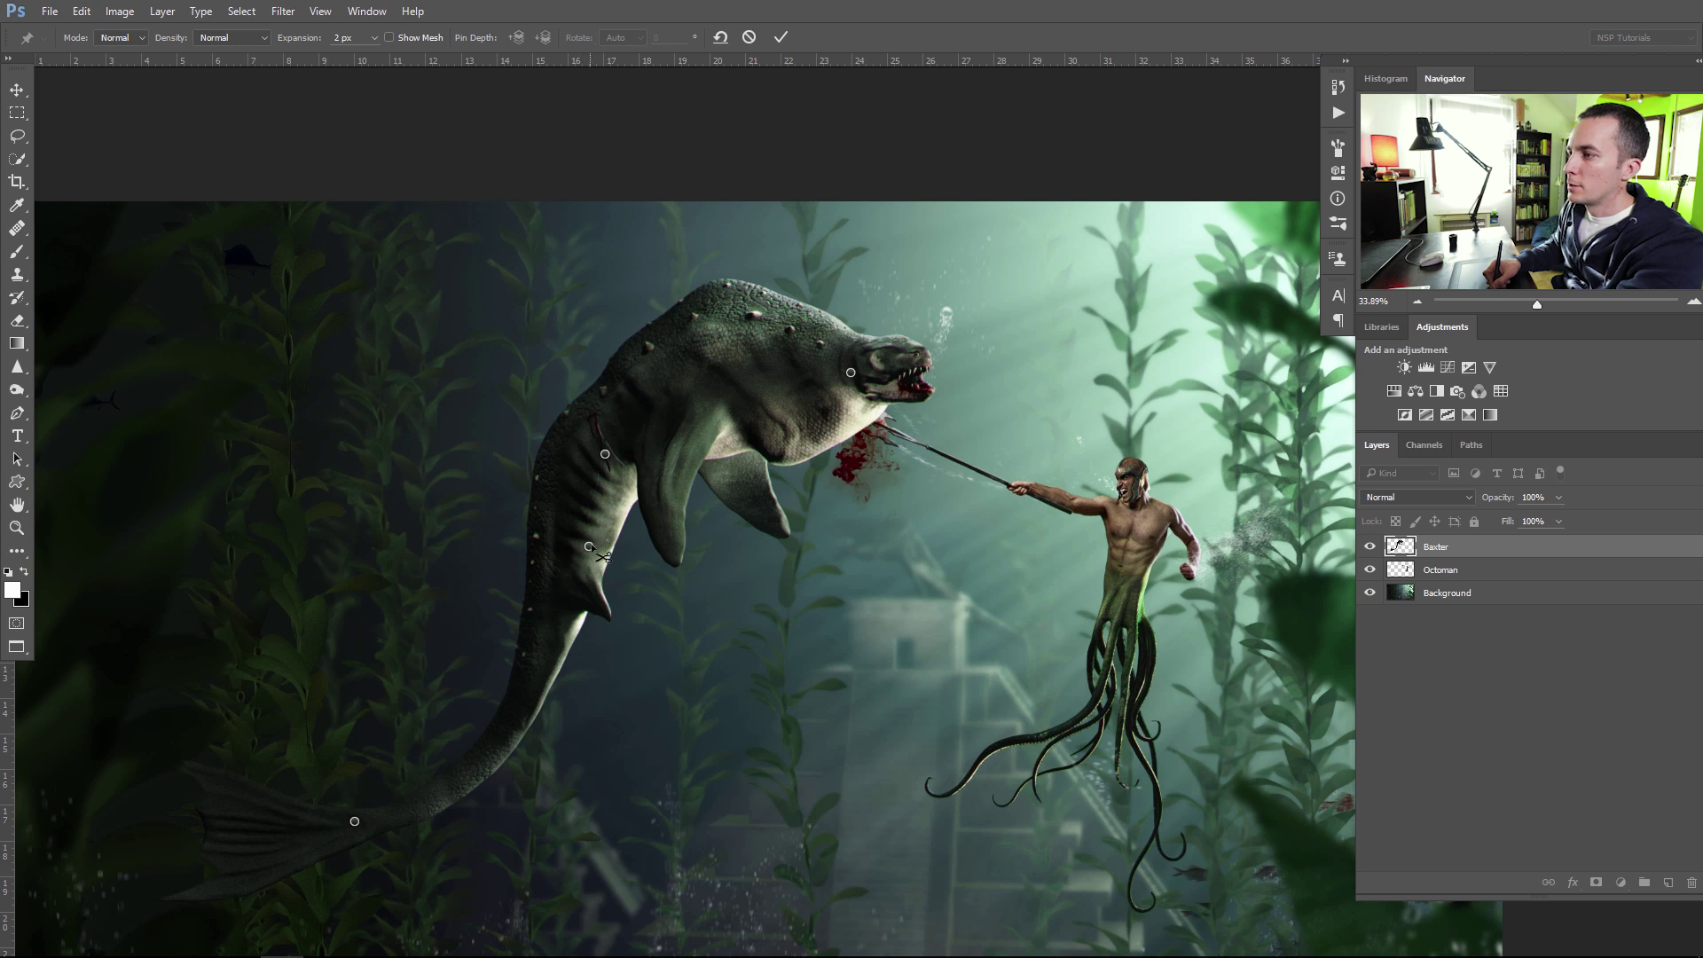
alt+click(589, 546)
- Sweep the tail up to the left, straighten the body, push the head right, and commit
drag(354, 823, 207, 500)
alt+click(605, 456)
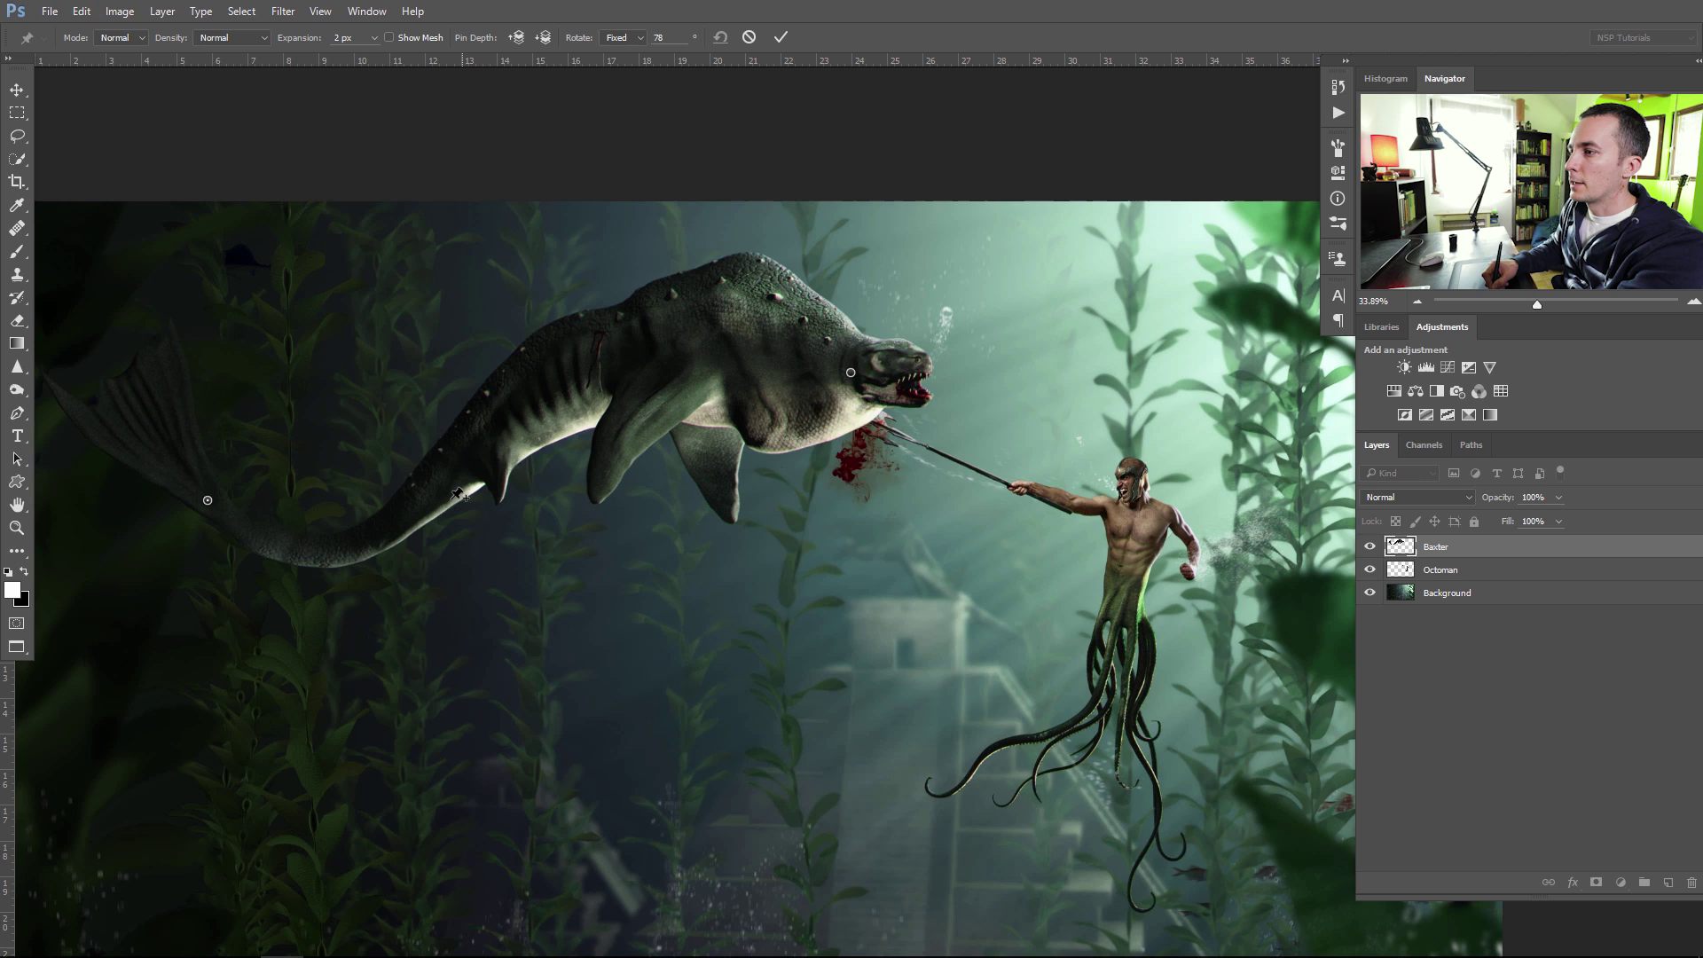
drag(667, 378, 693, 401)
drag(850, 372, 869, 372)
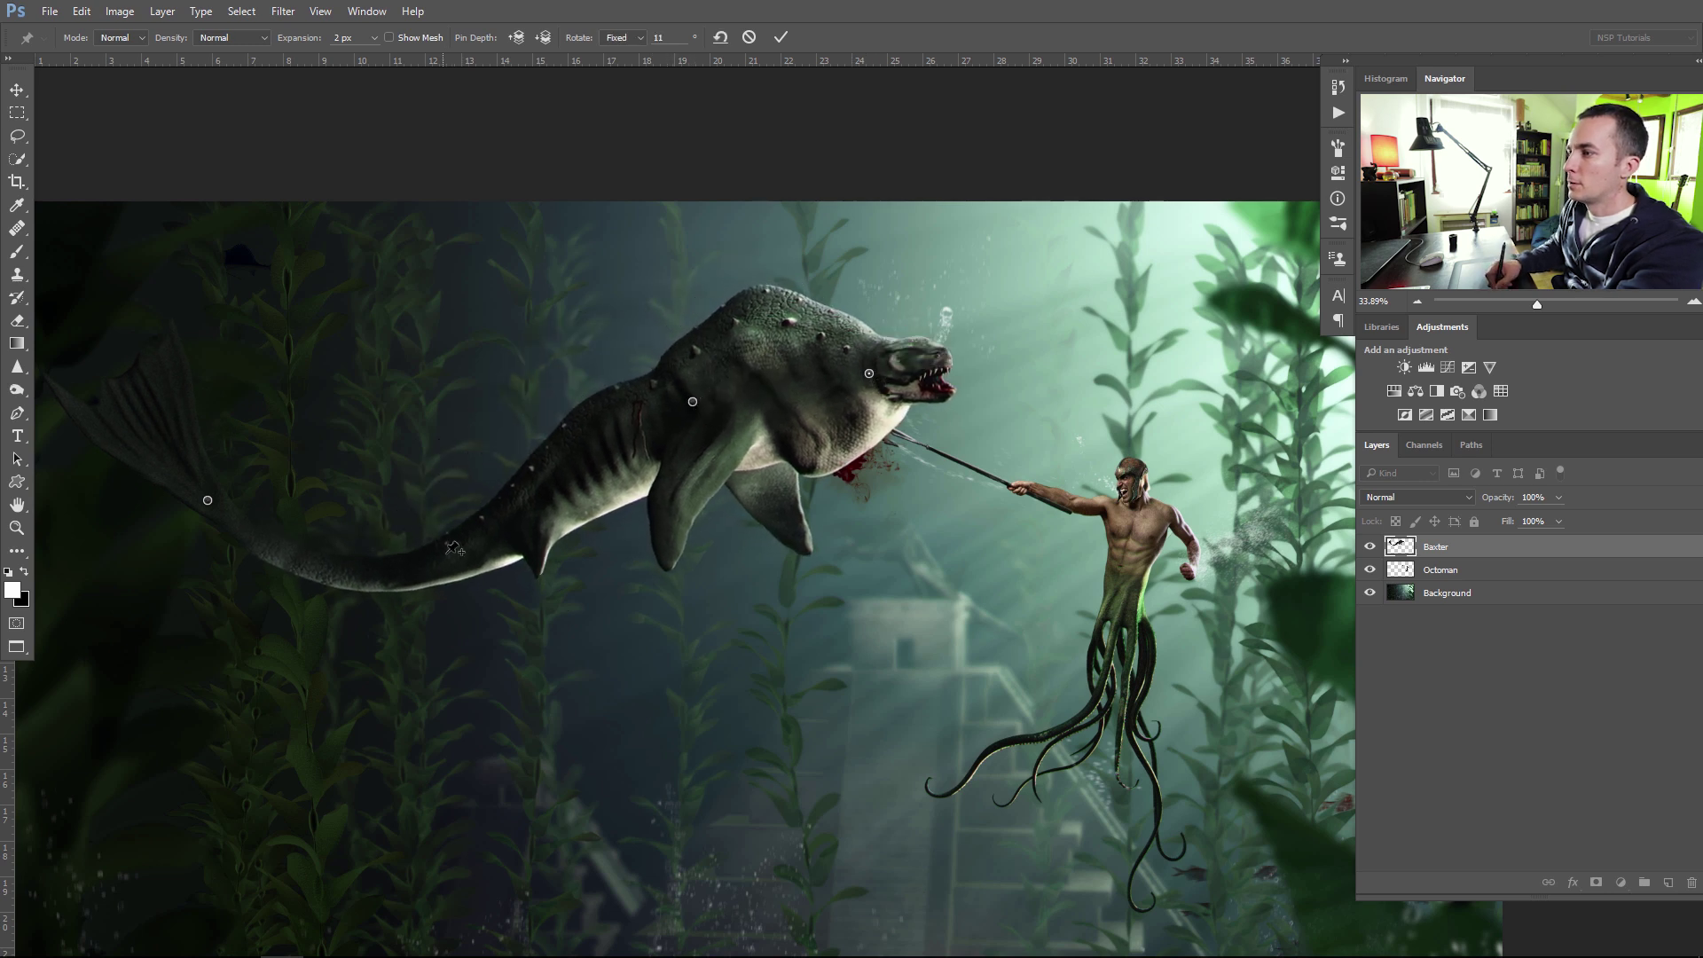
drag(456, 549, 439, 518)
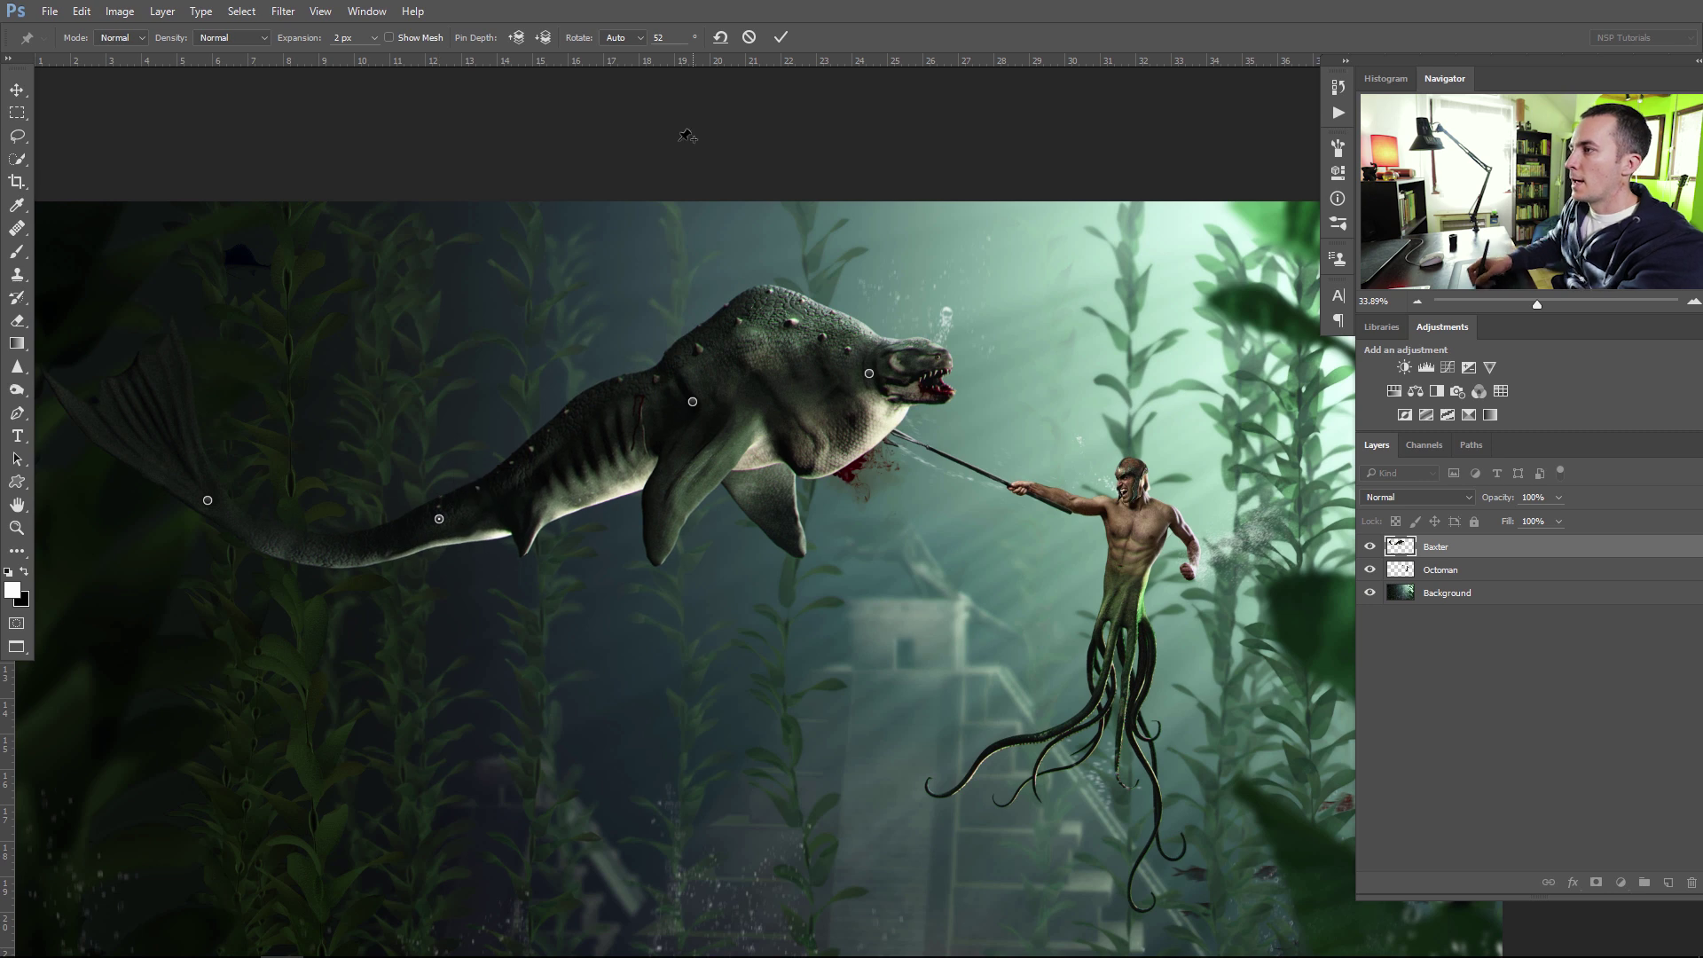
click(780, 39)
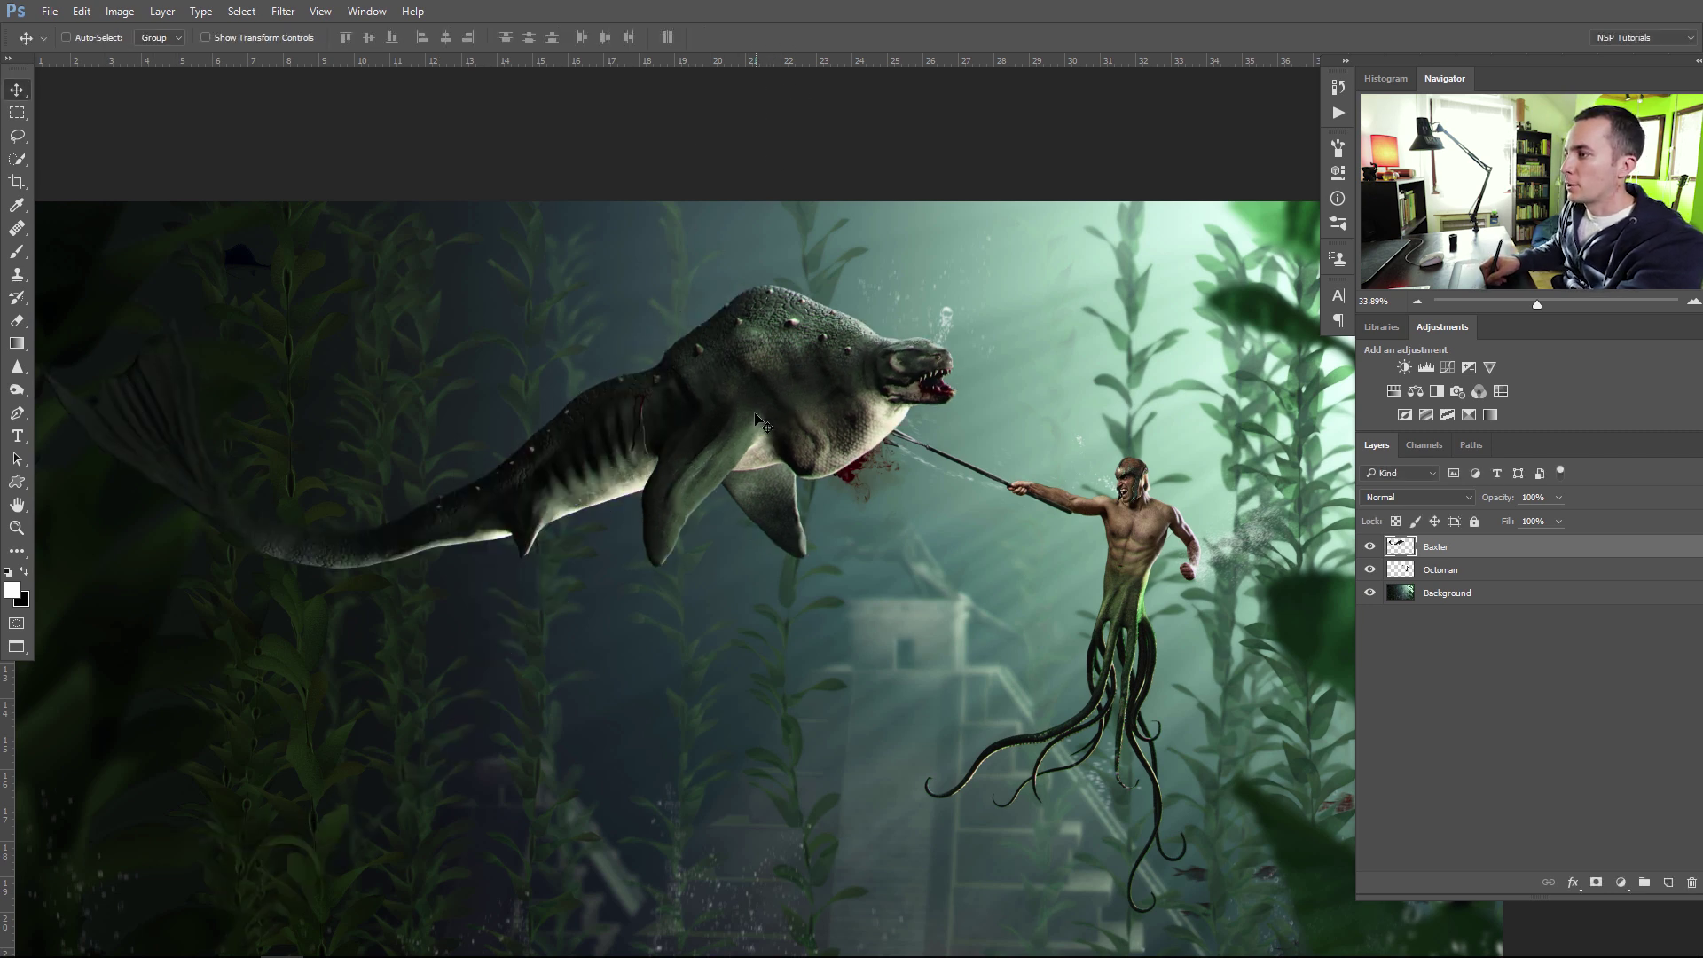
- Nudge the warped Baxter layer into place and zoom out to view the whole scene
mouse_move(758, 421)
mouse_down()
mouse_move(764, 365)
mouse_move(761, 418)
mouse_up()
scroll(925, 493, down, 1)
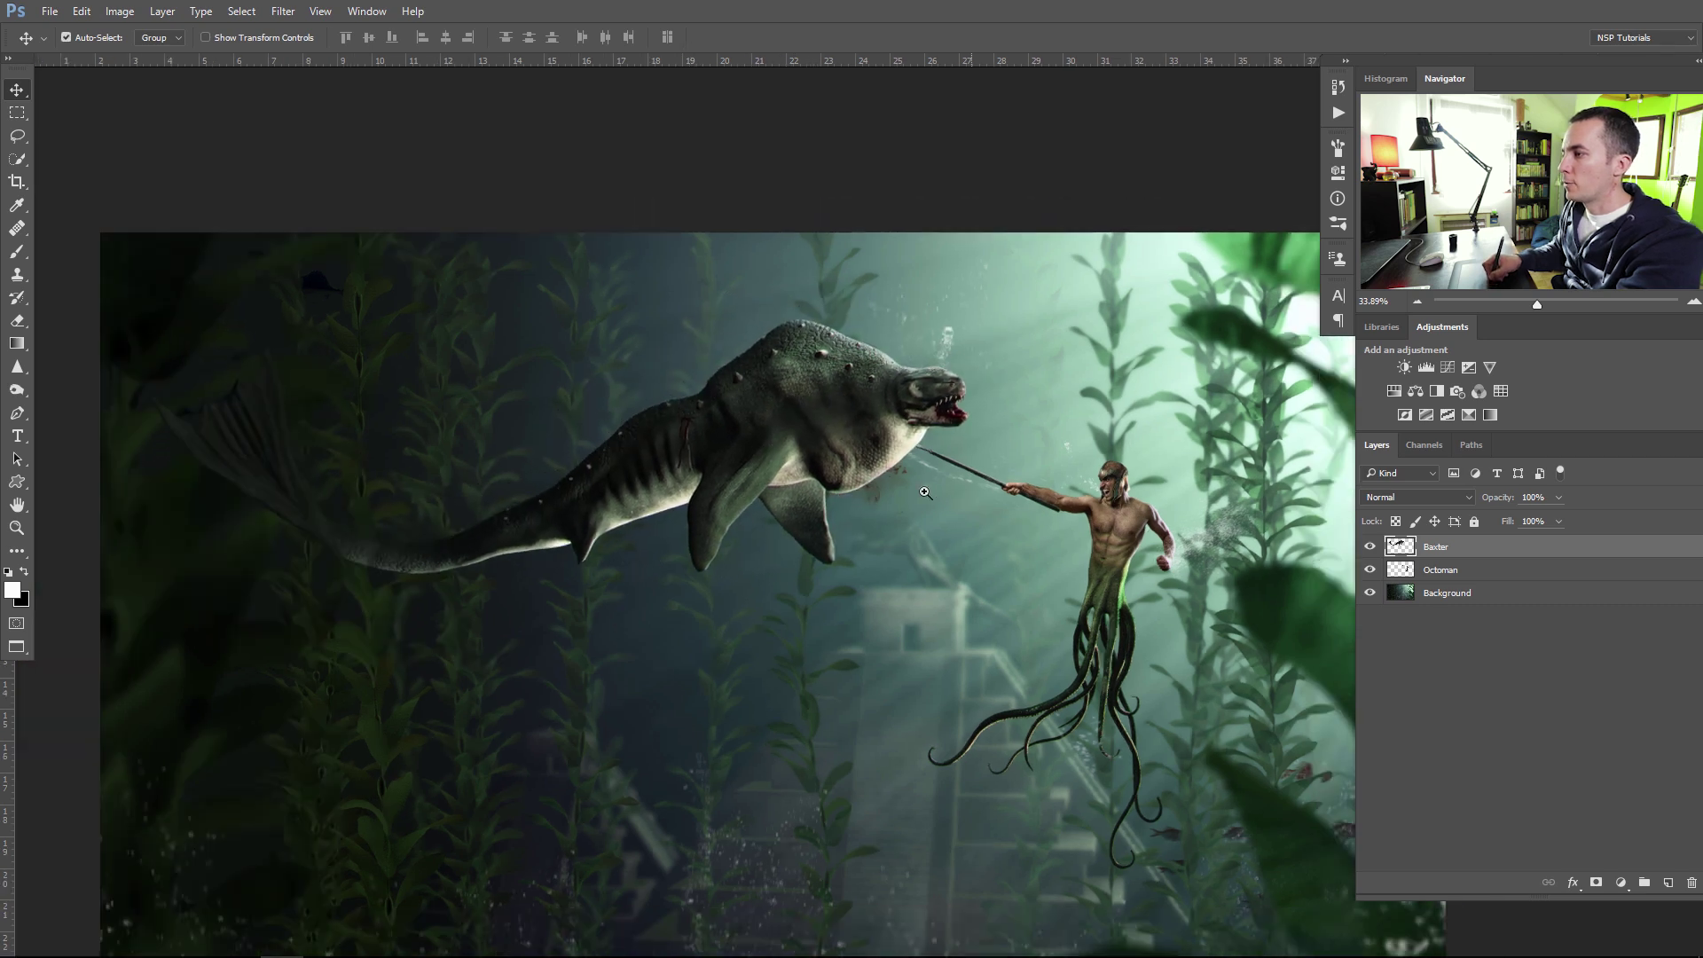
scroll(925, 492, down, 2)
drag(840, 466, 851, 459)
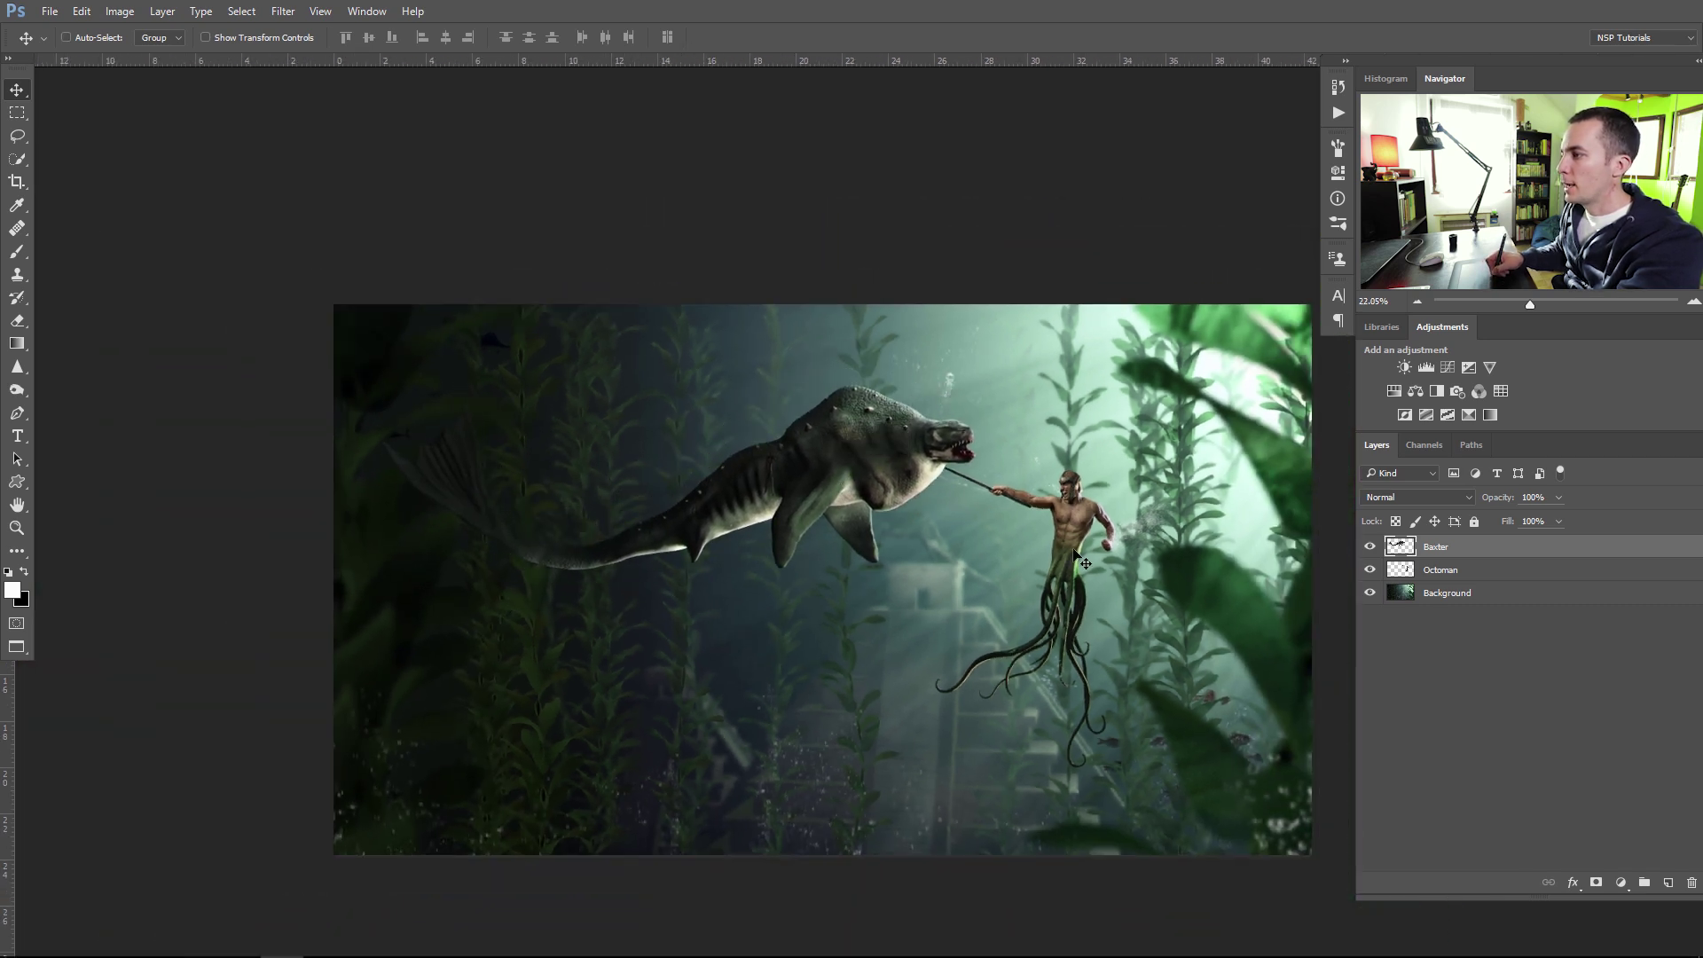